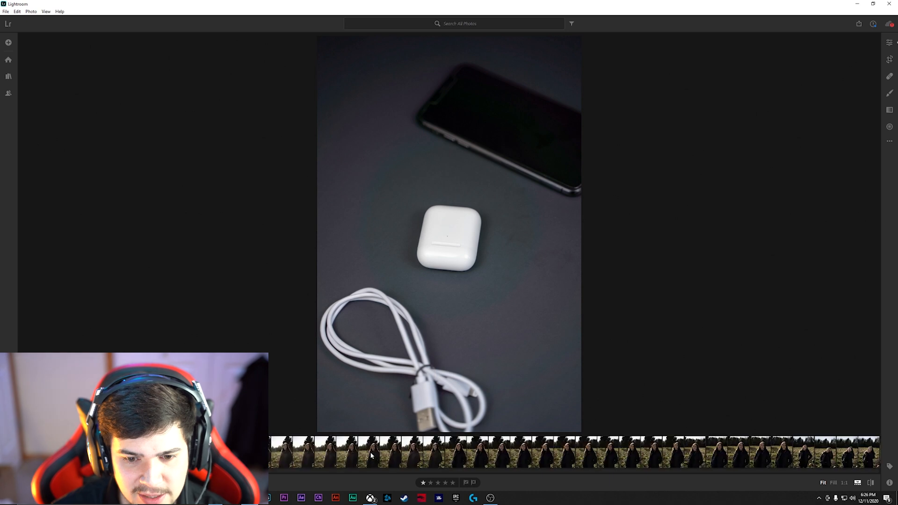
- Return to the All Photos grid and open the orange moon photo
scroll(372, 456, "down", 10)
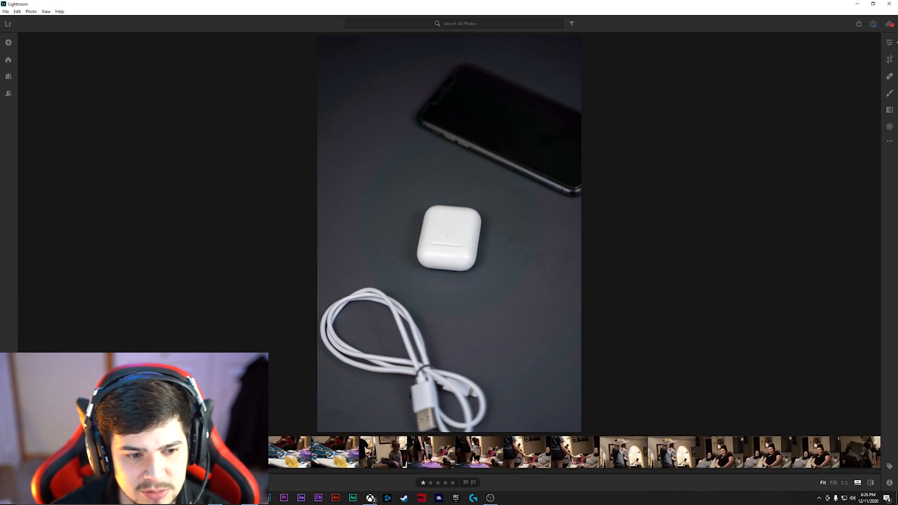
key("g")
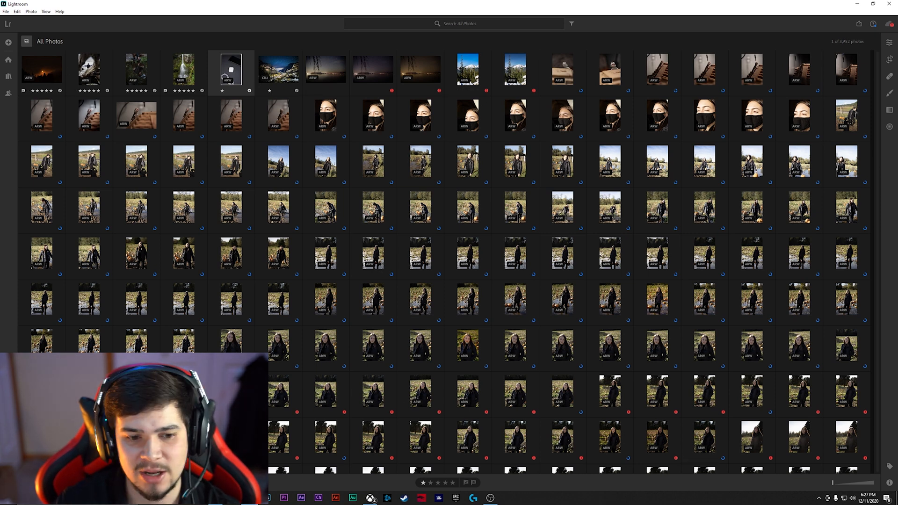
double_click(43, 69)
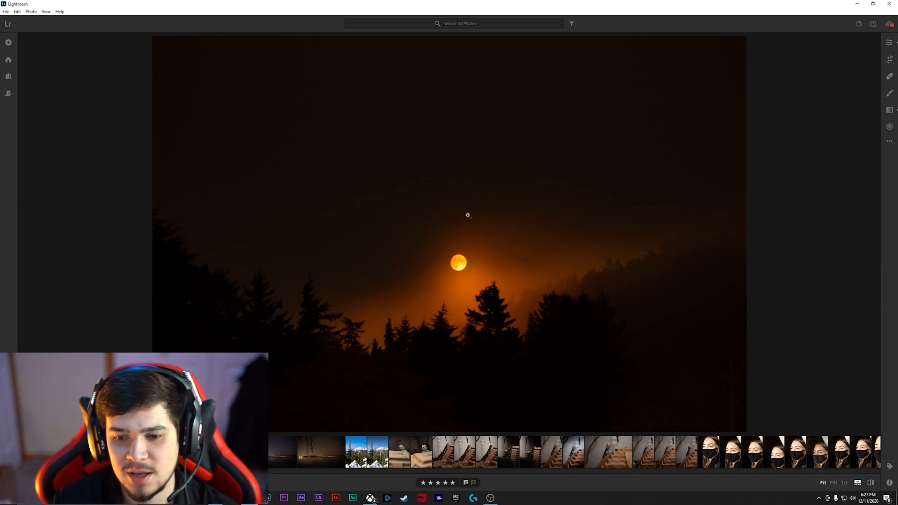
- Compare the edited moon photo with its original version
left_click(870, 485)
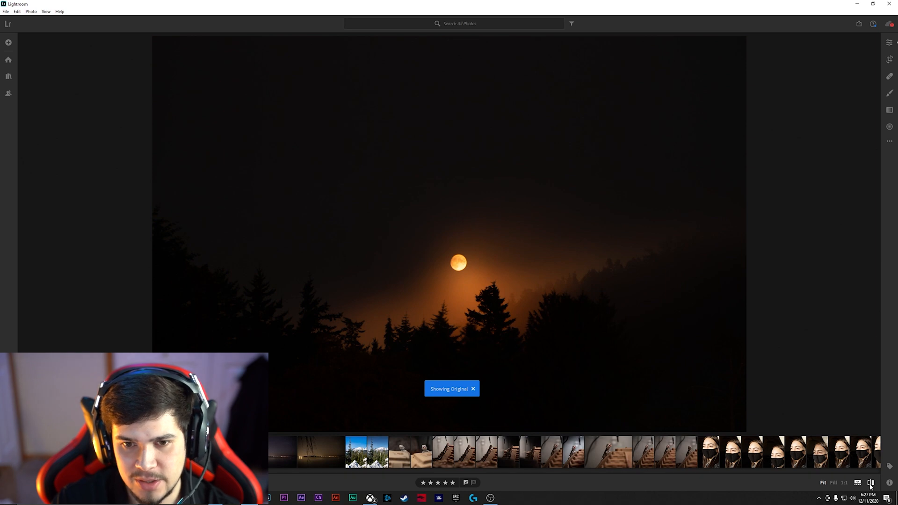
left_click(871, 485)
left_click(871, 484)
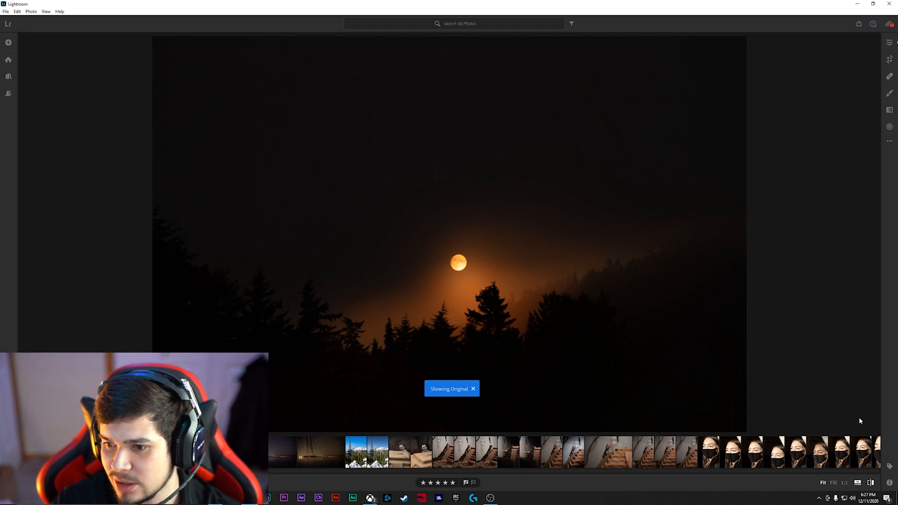
left_click(870, 483)
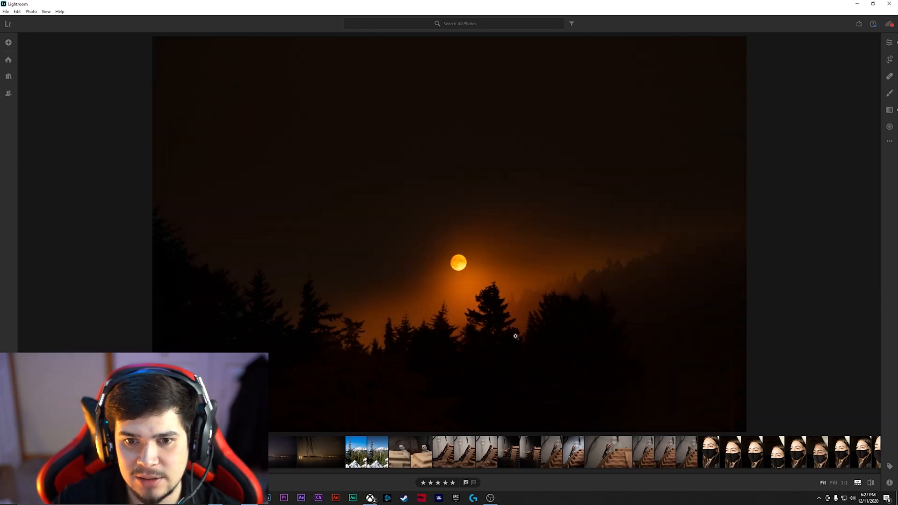
- Show the edit controls for the moon photo and collapse the Light, Color and Detail sections
left_click(889, 42)
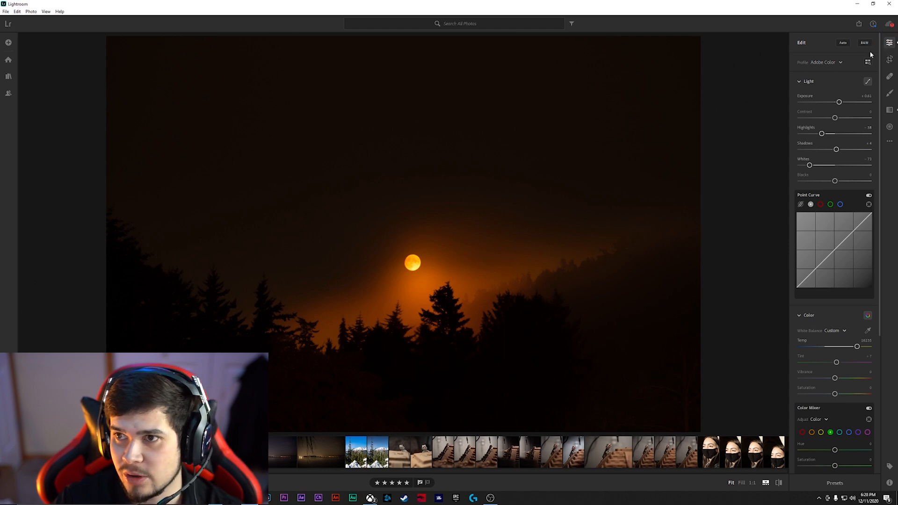
left_click(890, 43)
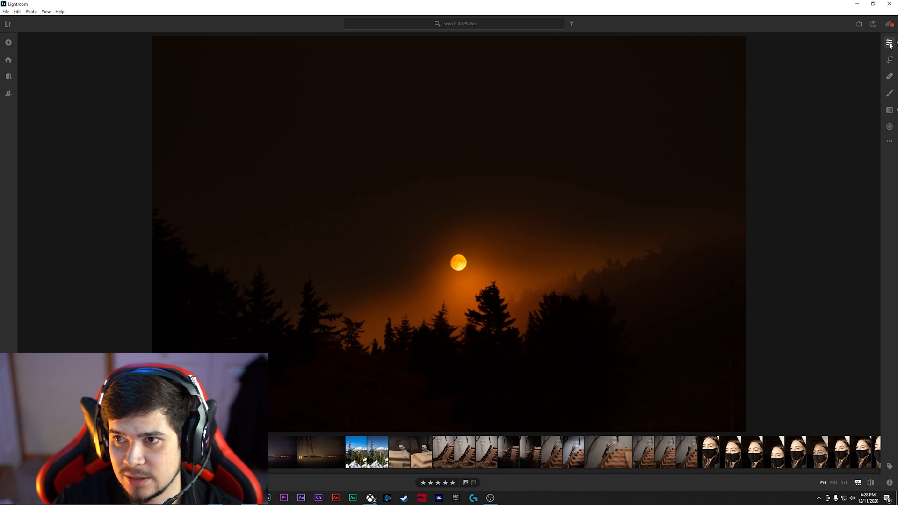
left_click(889, 43)
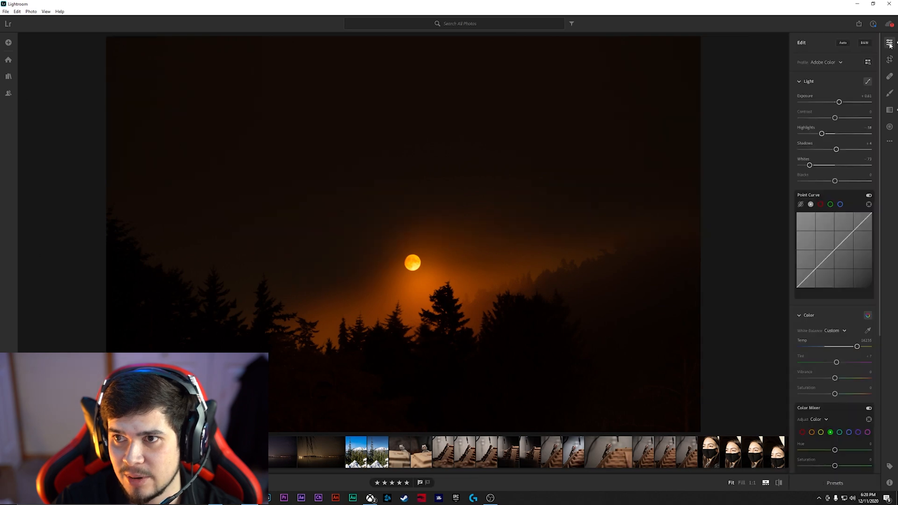
left_click(809, 83)
left_click(809, 101)
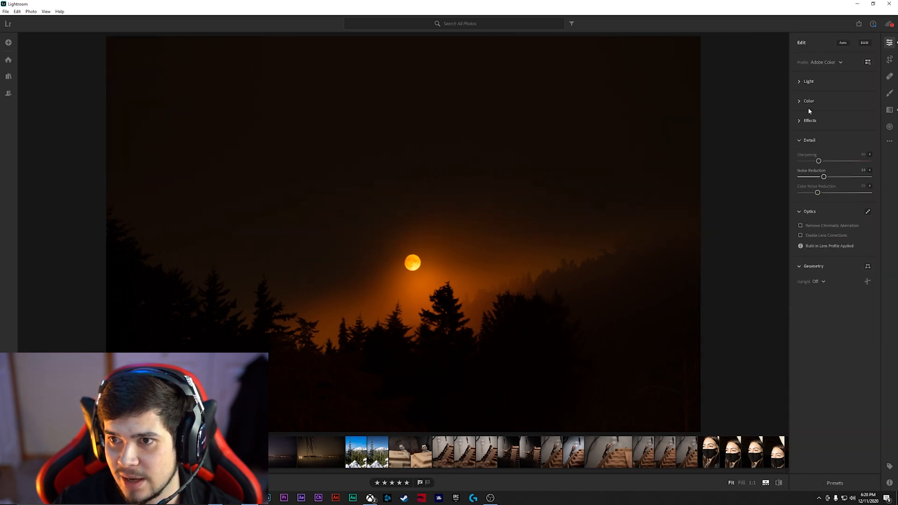
left_click(810, 141)
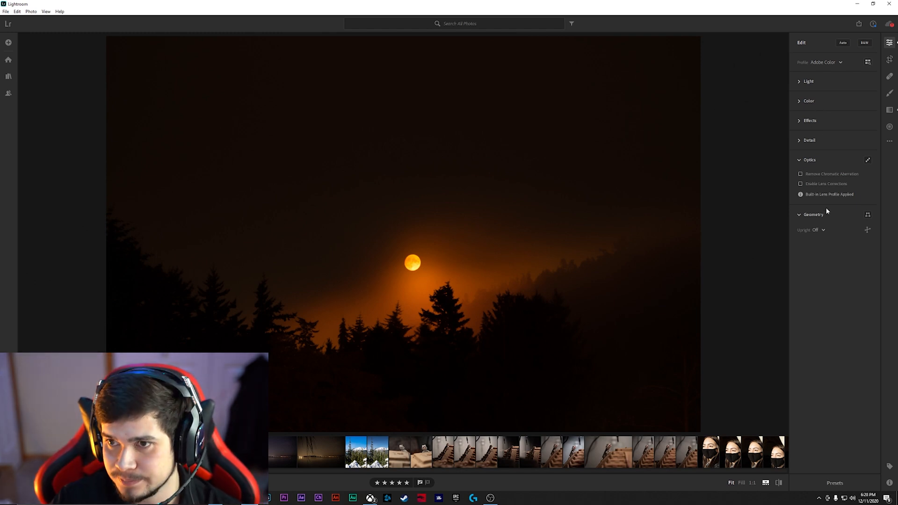
- Expand the Light adjustments, try an exposure of -5.00, and undo it
left_click(810, 83)
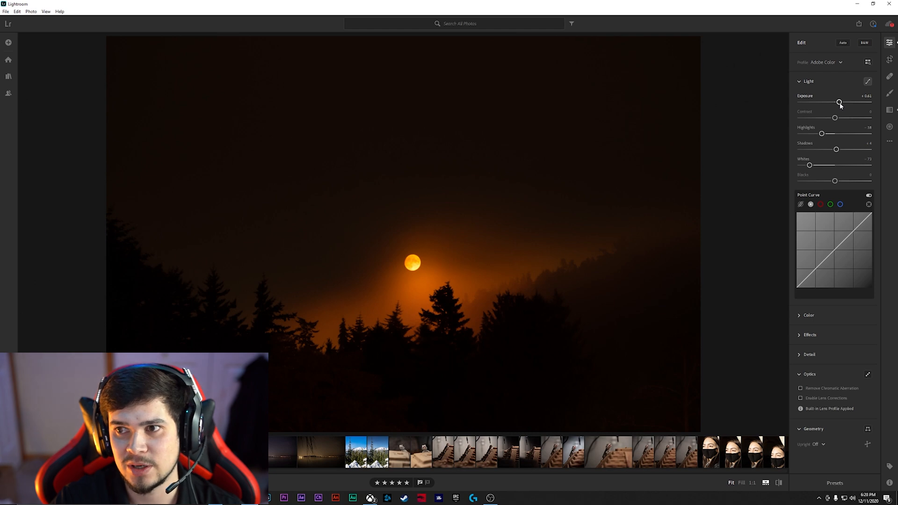
left_click_drag(840, 103, 788, 110)
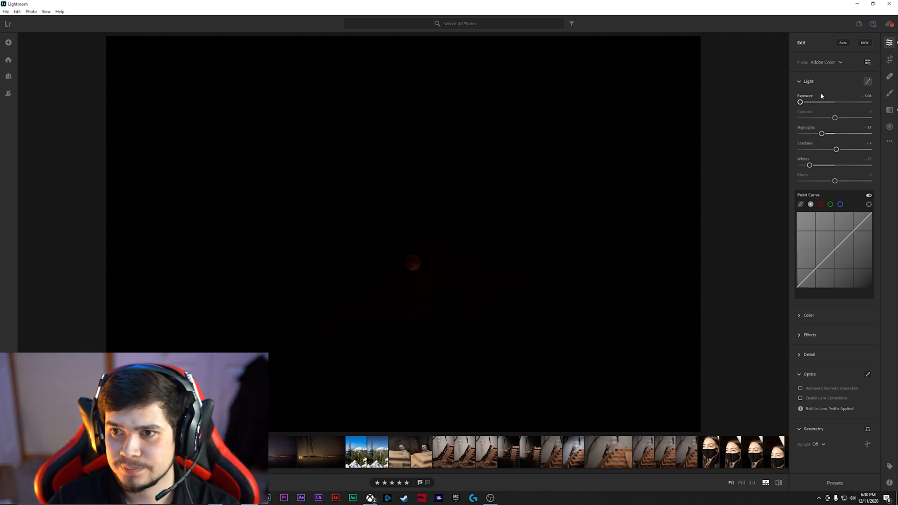
key("ctrl+z")
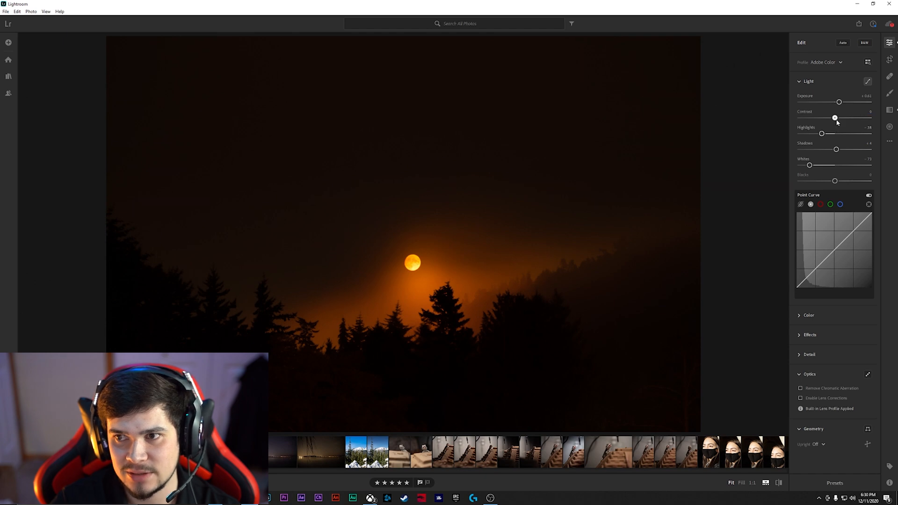
- Try a lower contrast and shadows at +100, undoing each change
mouse_move(835, 118)
left_mouse_down()
mouse_move(806, 121)
mouse_move(823, 123)
left_mouse_up()
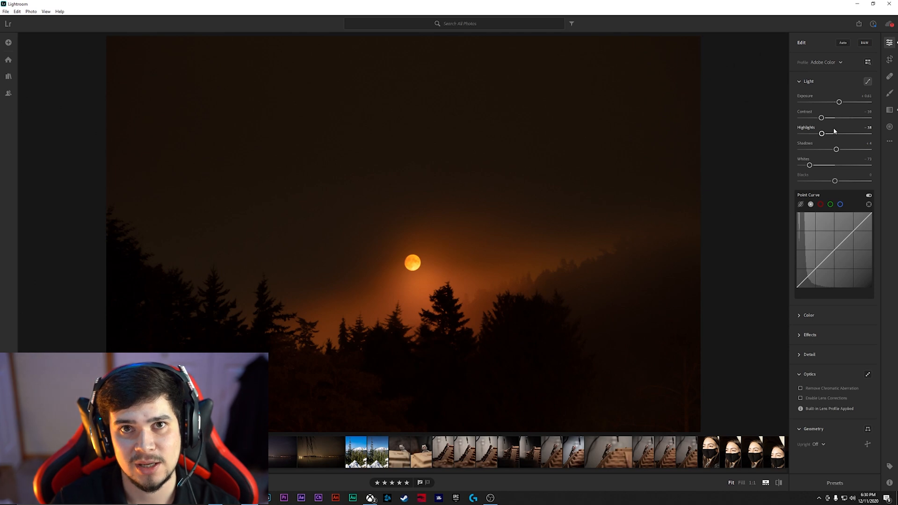
key("ctrl+z")
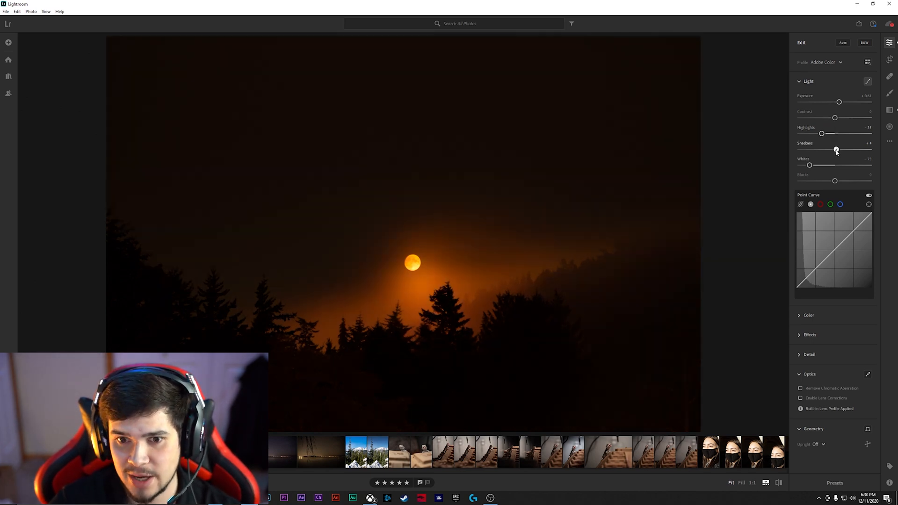
left_click_drag(837, 150, 879, 155)
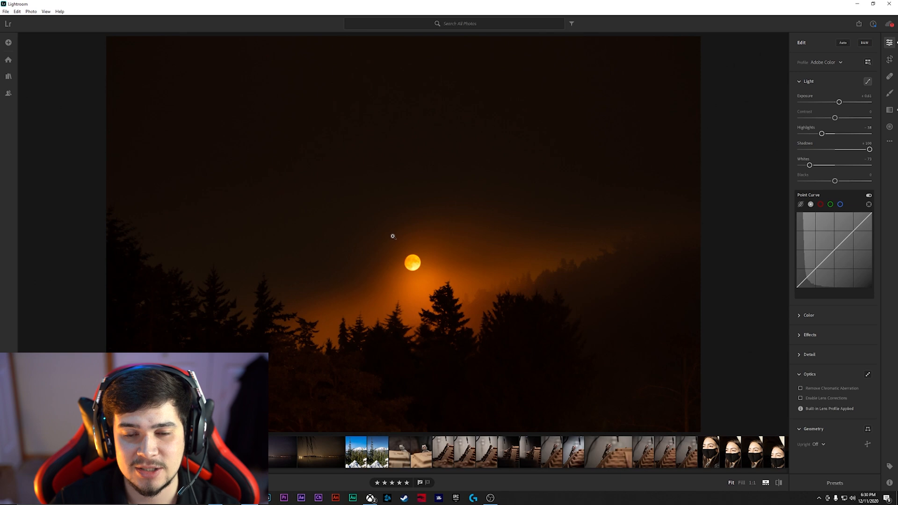
key("ctrl+z")
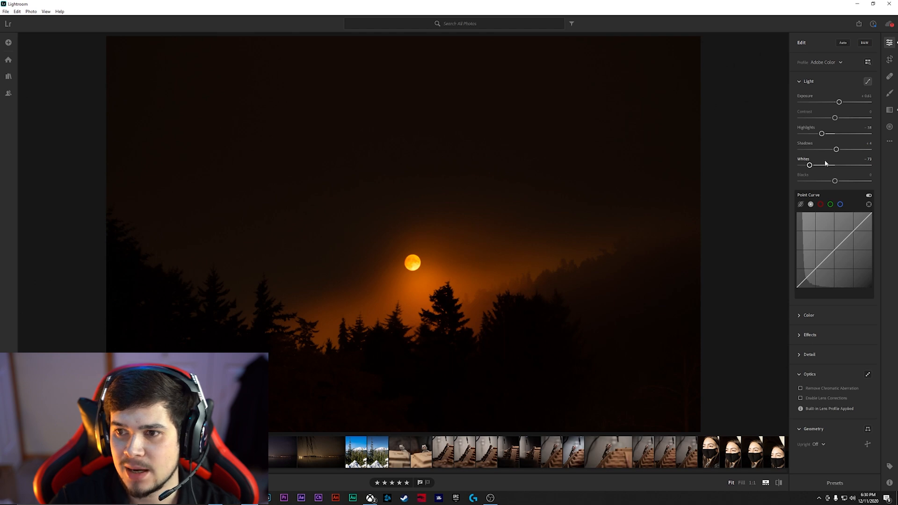
- Raise the whites of the moon photo to +1
left_click_drag(809, 165, 836, 169)
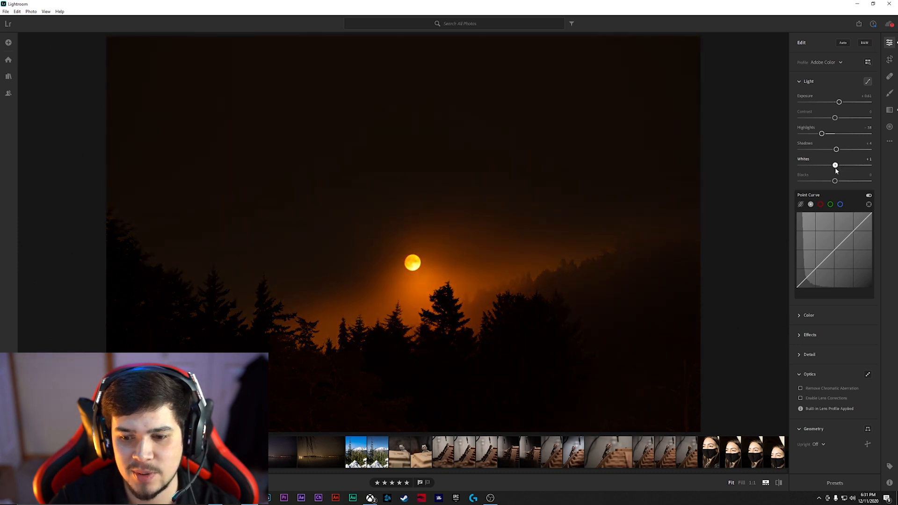
left_click_drag(837, 172, 835, 172)
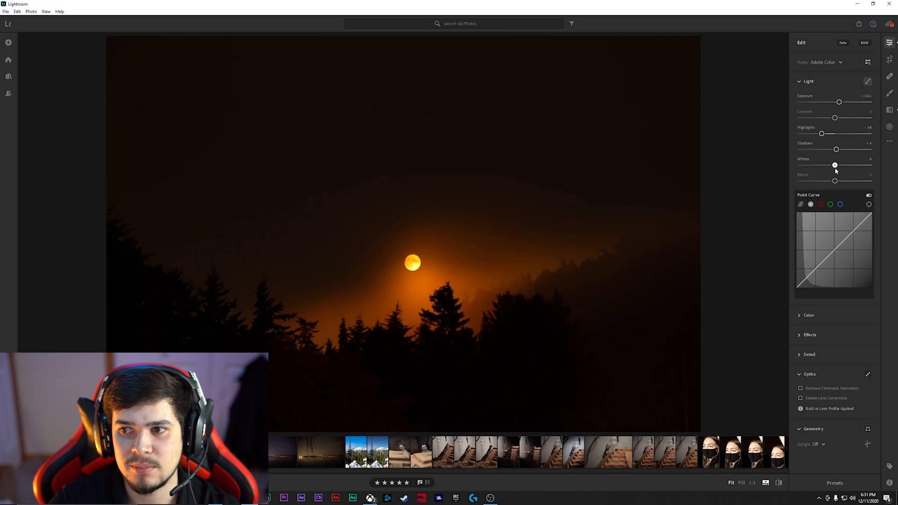
key("ctrl+z")
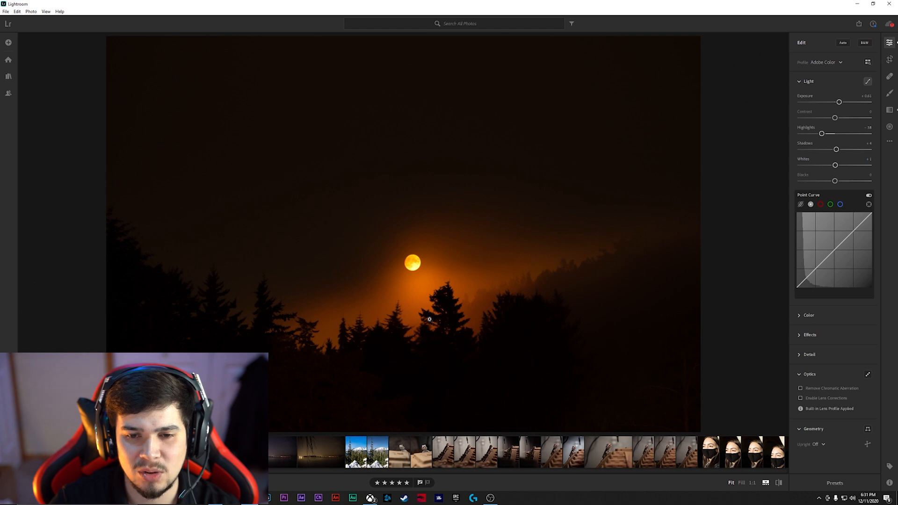
- Inspect the moon up close with the whites at -32, and restore them to +1
left_click(441, 293)
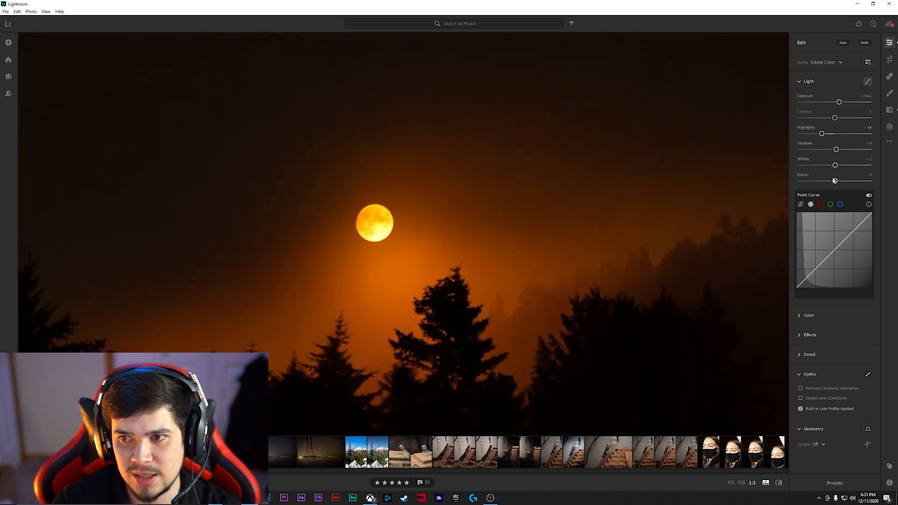
mouse_move(836, 170)
left_mouse_down()
mouse_move(854, 172)
mouse_move(823, 175)
left_mouse_up()
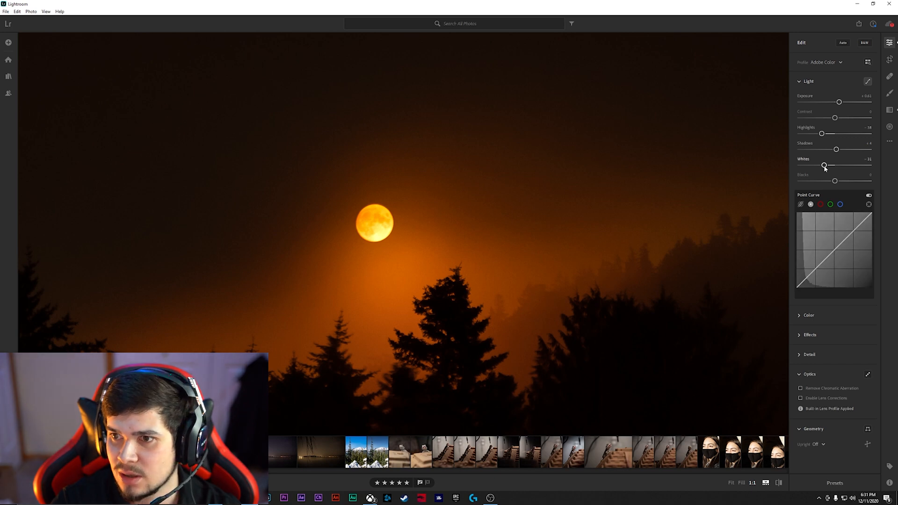
left_click_drag(824, 165, 835, 166)
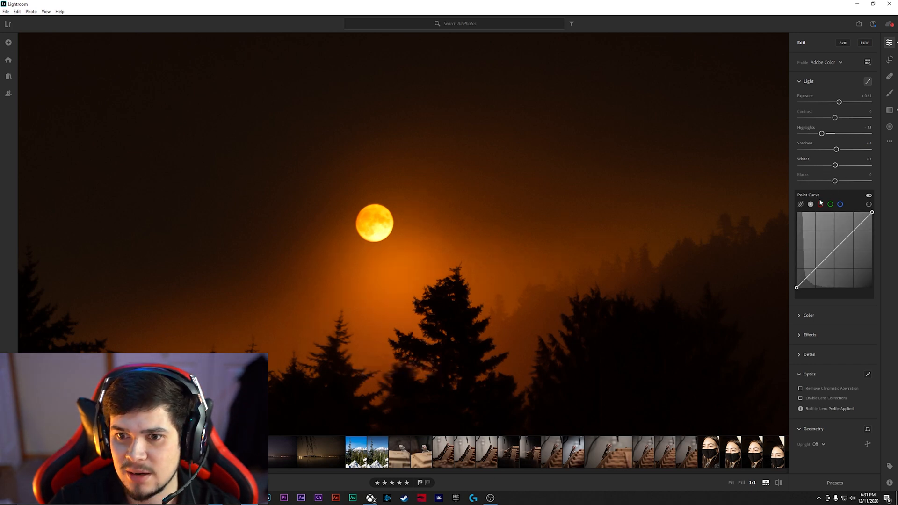
mouse_move(835, 180)
left_mouse_down()
mouse_move(858, 181)
mouse_move(820, 182)
mouse_move(836, 180)
left_mouse_up()
key("ctrl+z")
left_click(529, 223)
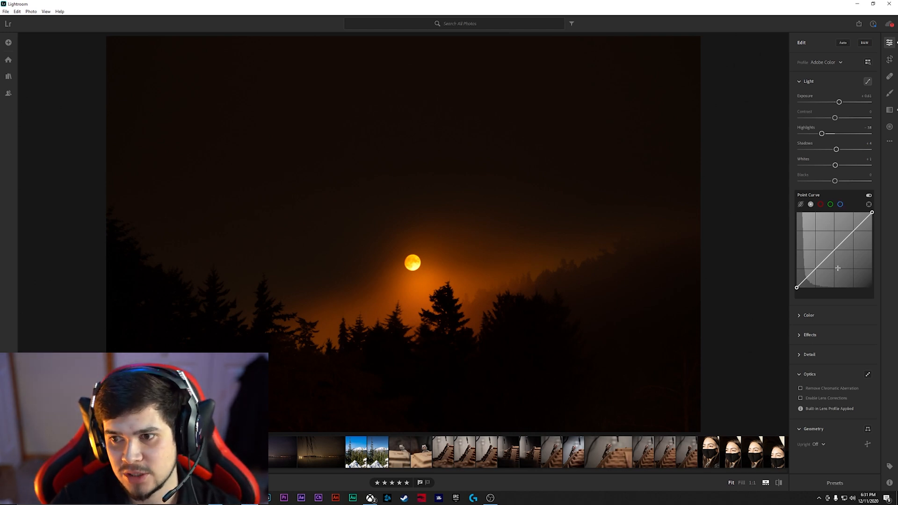
- Add two points to the point curve, try an S-curve with darker shadows and brighter highlights, and undo the S-shape
left_click(821, 263)
left_click(851, 234)
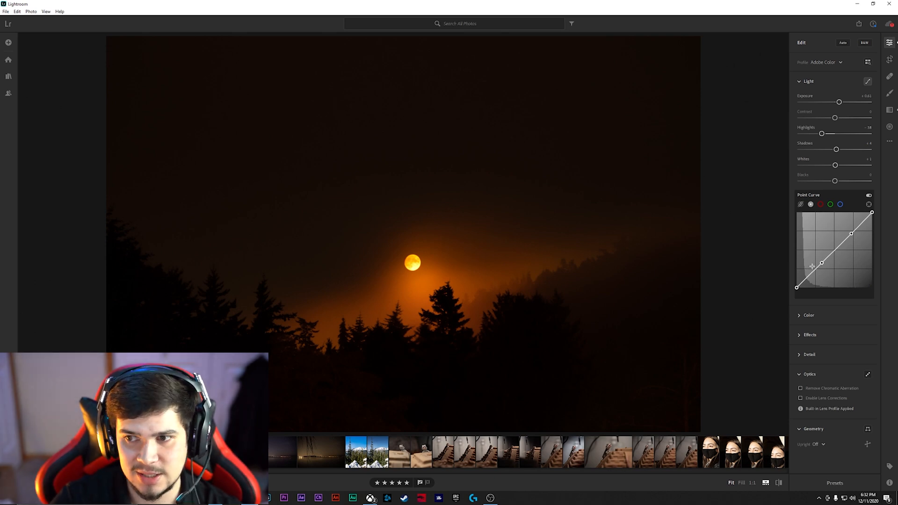
left_click_drag(822, 264, 823, 269)
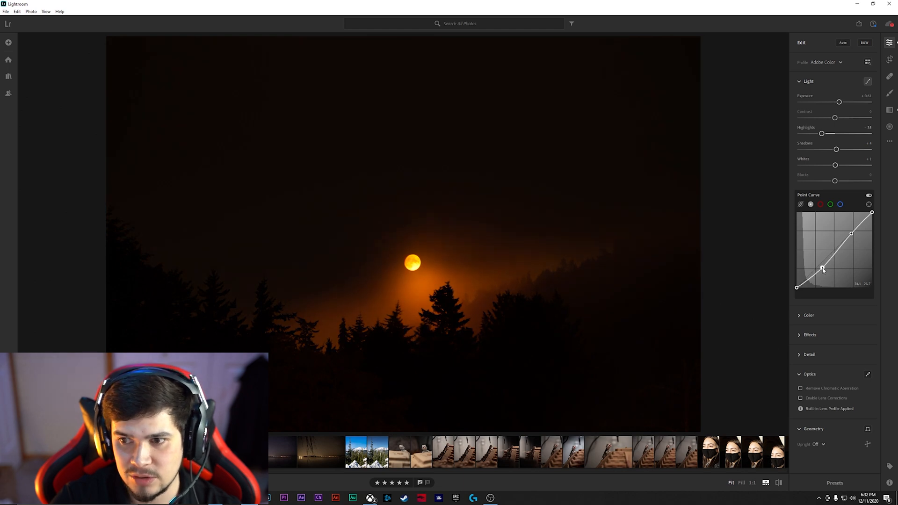
left_click_drag(822, 269, 822, 268)
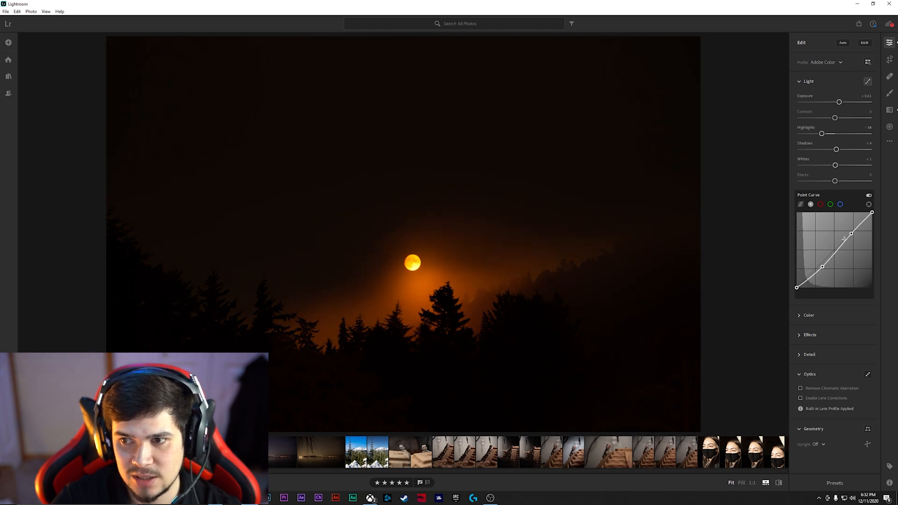
left_click_drag(851, 235, 848, 232)
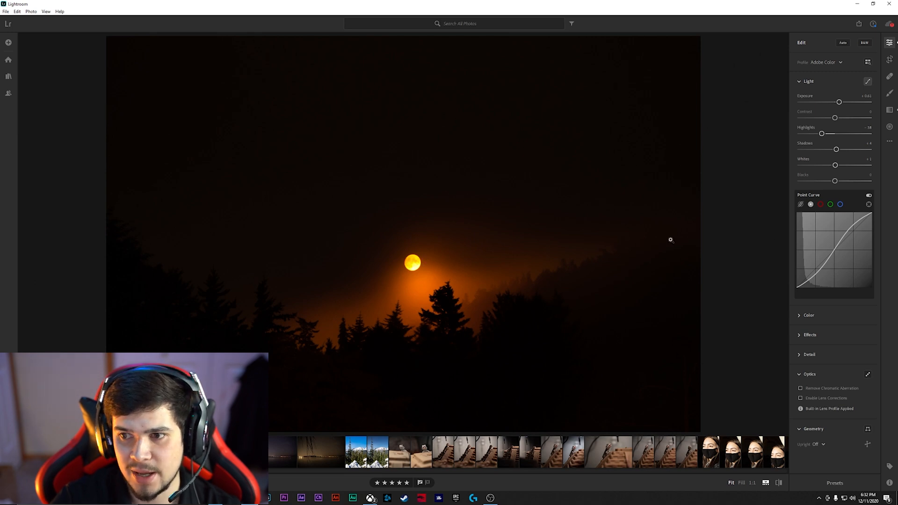
left_click(415, 263)
key("ctrl+z")
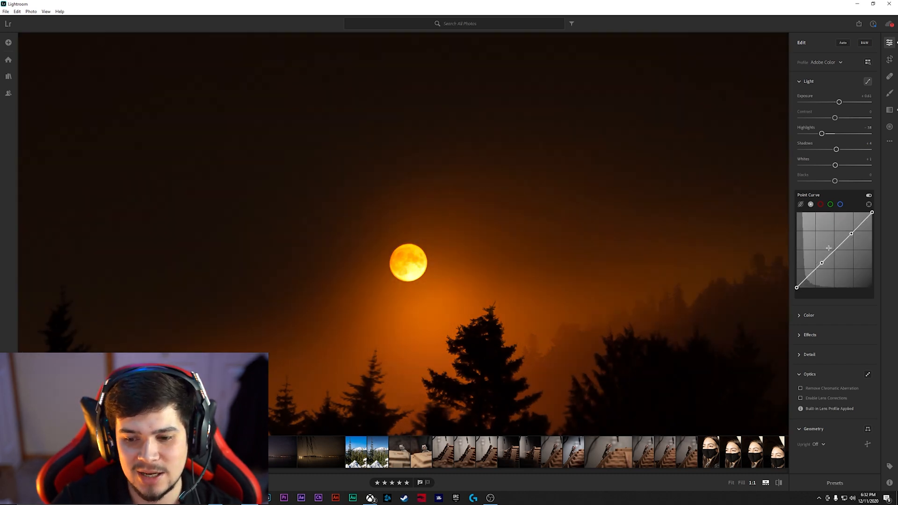
- Collapse the Light section, expand the Color section, and show the whole photo again
left_click(808, 81)
left_click(811, 103)
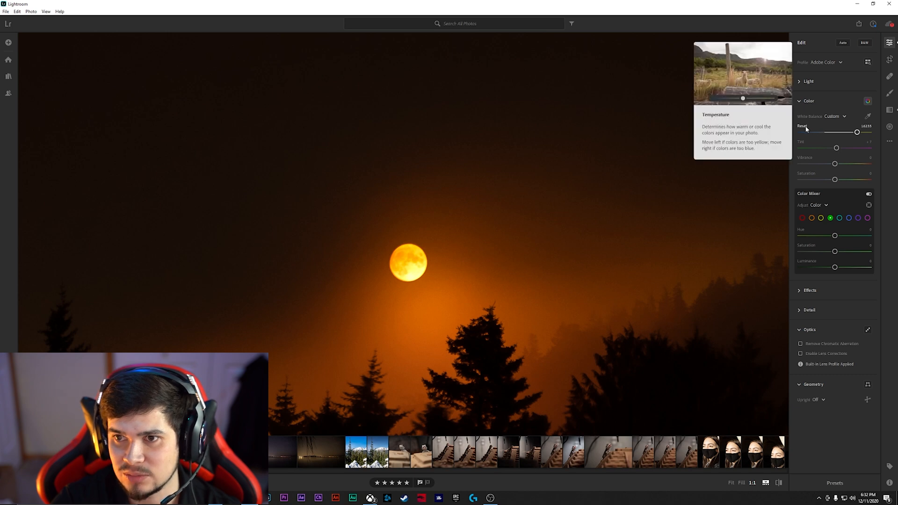
left_click(636, 243)
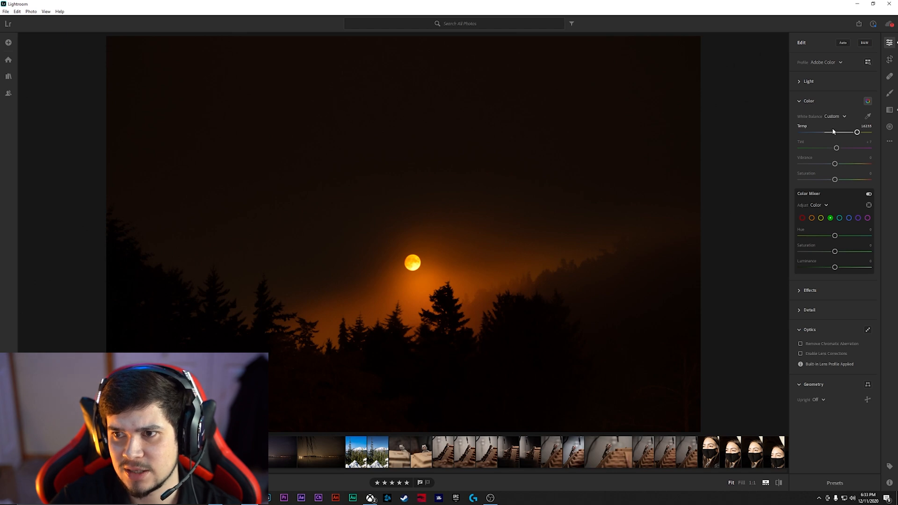
- Try resetting the color temperature, and undo both the reset and the preceding point curve edit
left_click(802, 127)
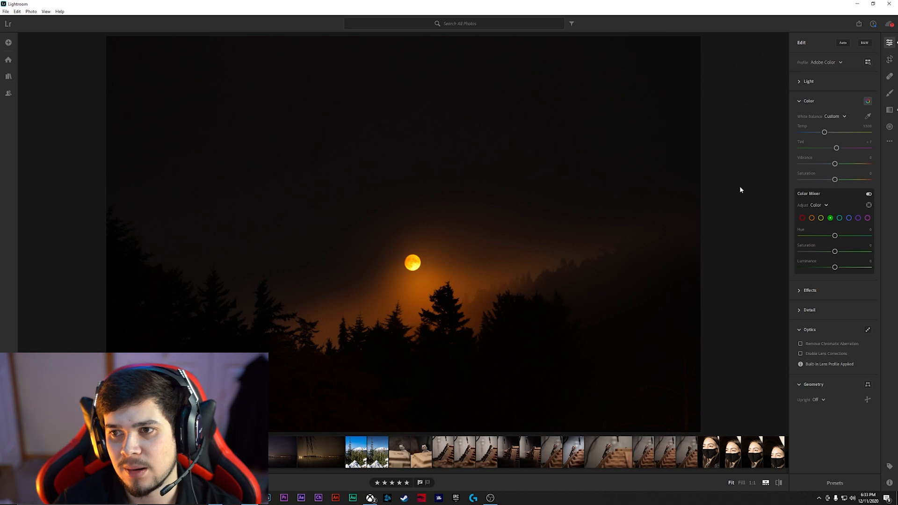
key("ctrl+z")
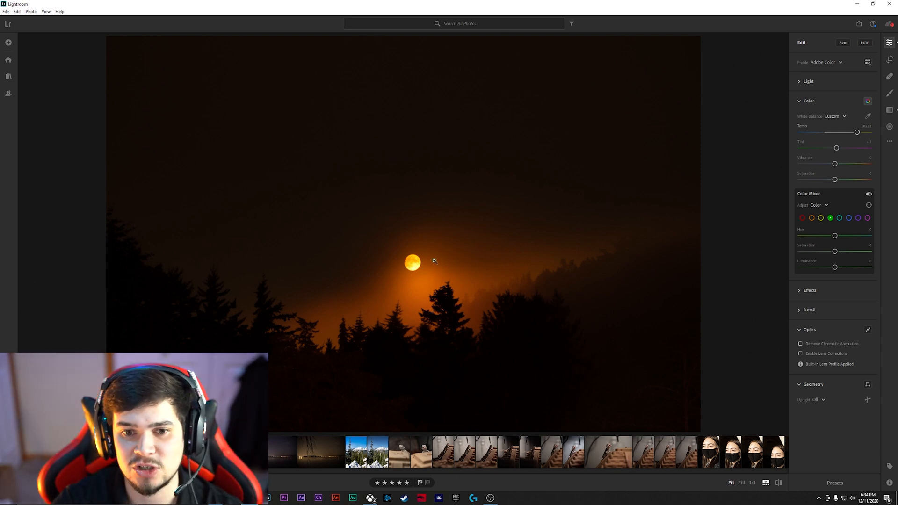
key("ctrl+z")
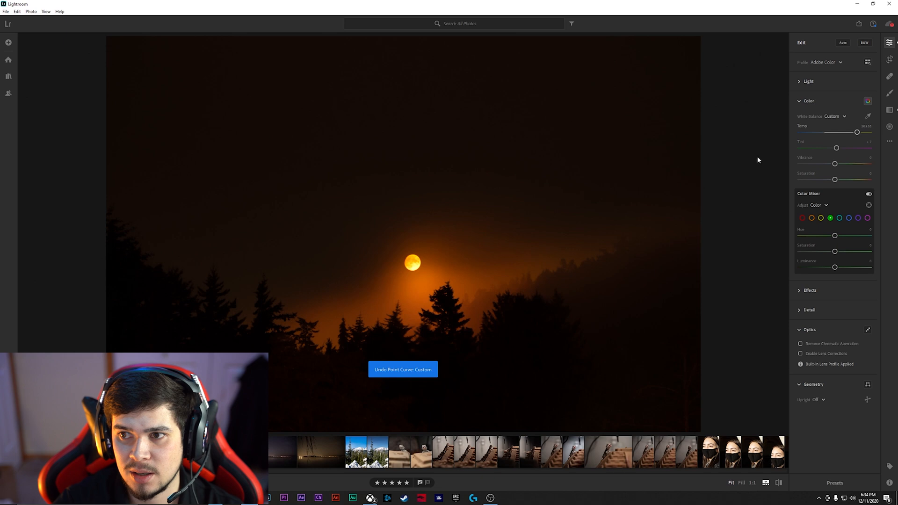
- Try cooler color temperatures on the moon photo, and return the temperature to a warm orange tone
left_click_drag(858, 135, 803, 141)
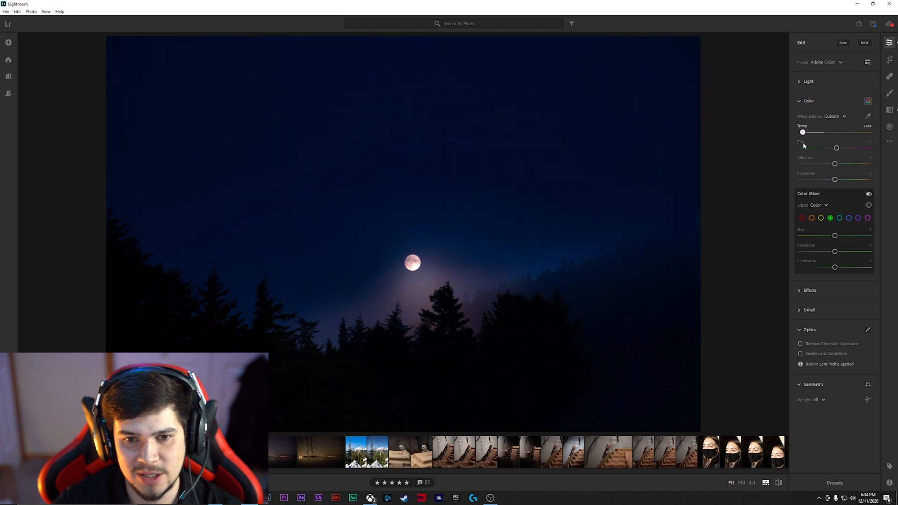
left_click_drag(813, 144, 820, 144)
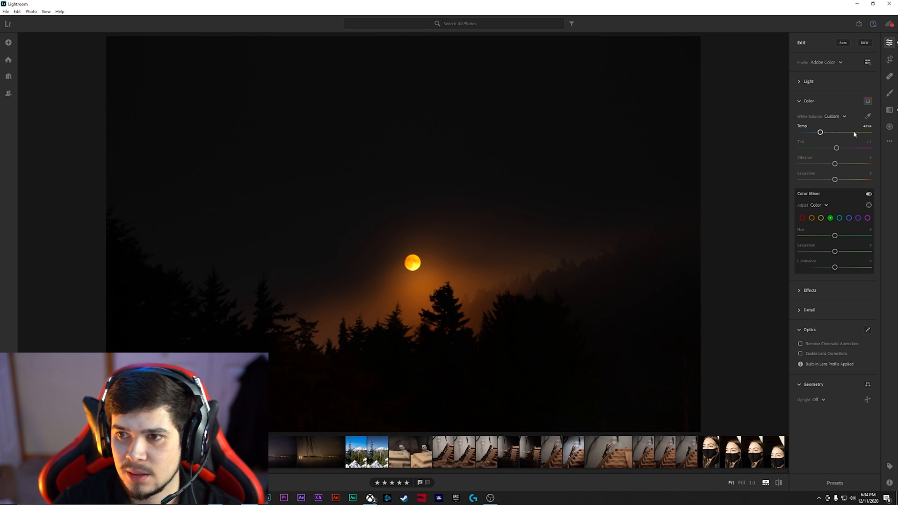
mouse_move(820, 132)
left_mouse_down()
mouse_move(849, 133)
mouse_move(811, 136)
left_mouse_up()
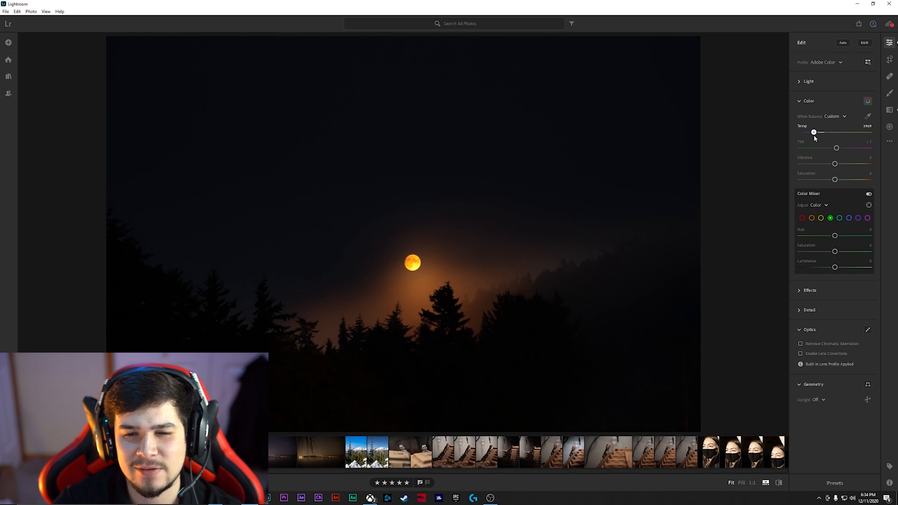
left_click_drag(812, 137, 856, 152)
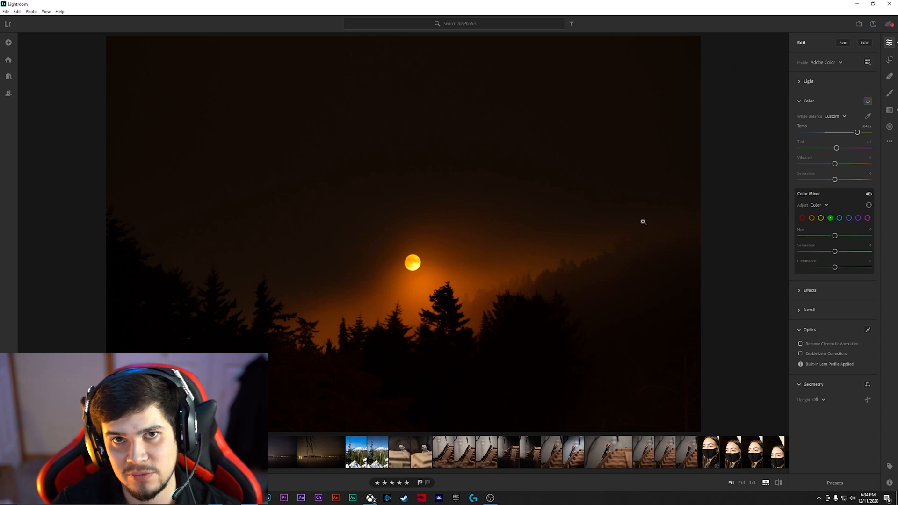
- Try shifting the moon photo's tint toward magenta, and undo the tint change
left_click(800, 101)
left_click(801, 101)
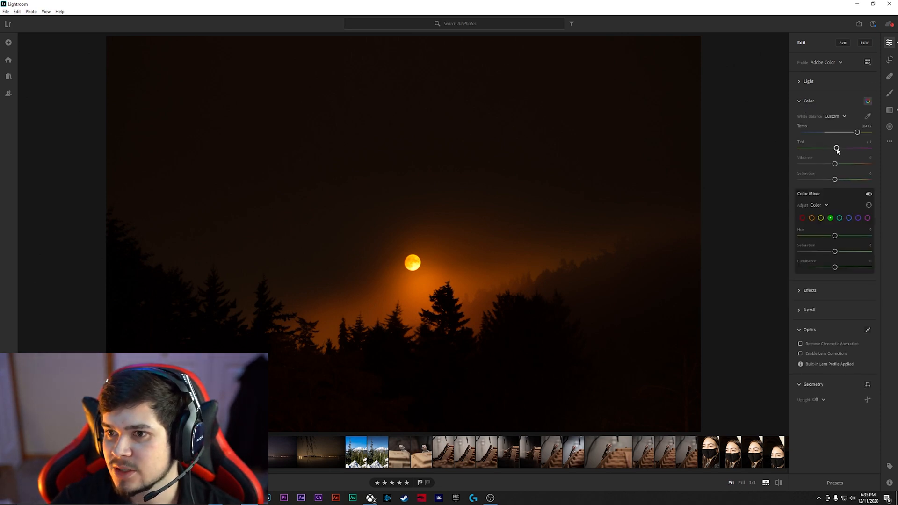
mouse_move(837, 149)
left_mouse_down()
mouse_move(856, 149)
mouse_move(823, 153)
mouse_move(847, 156)
left_mouse_up()
key("ctrl+z")
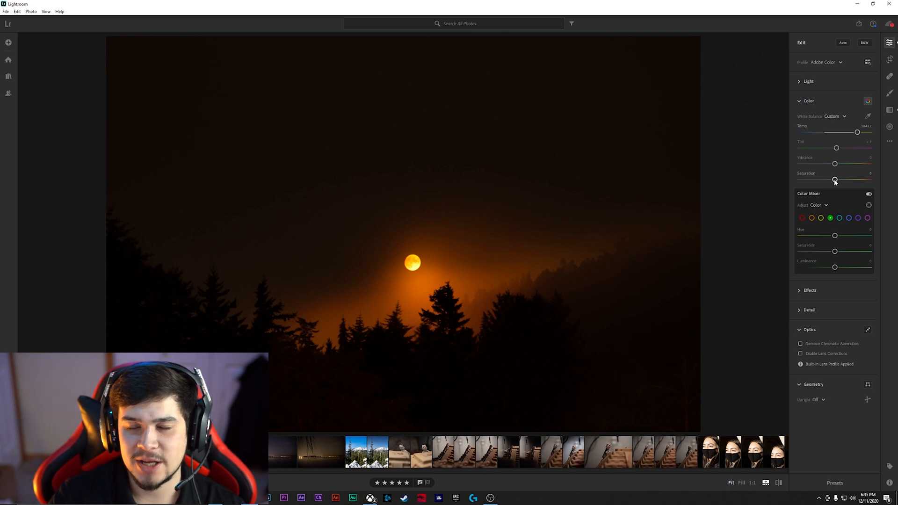
- Turn the moon photo black and white by setting its saturation to -100
left_click_drag(835, 182, 785, 185)
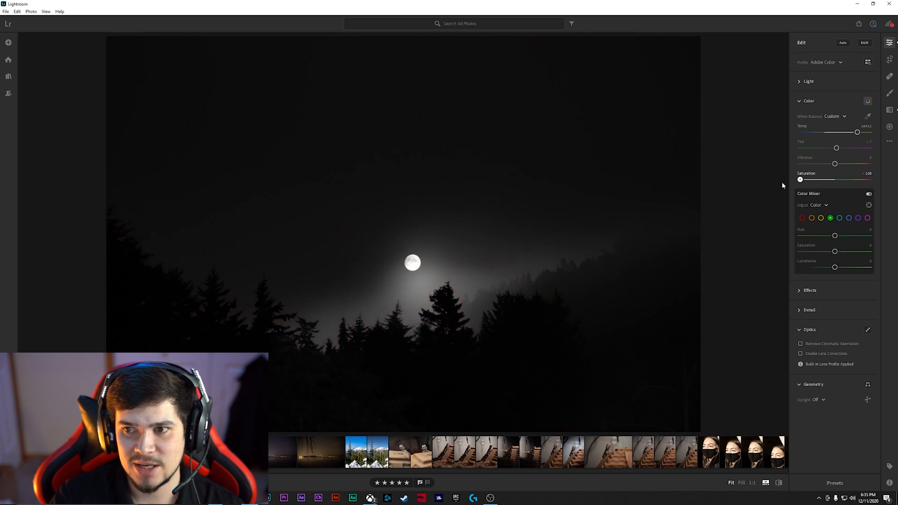
left_click_drag(805, 185, 784, 189)
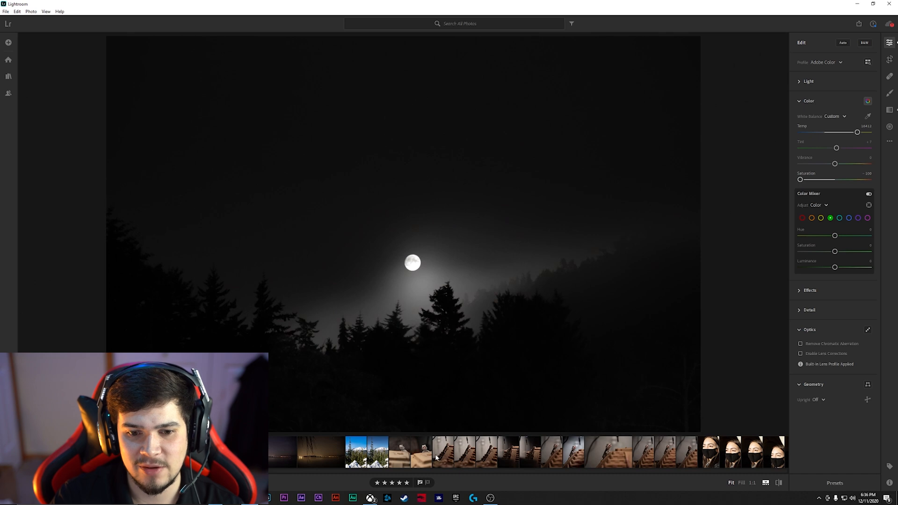
- Open the snowy mountain photo, try its saturation at -100 with a close look at the trees, and undo the change
left_click(379, 452)
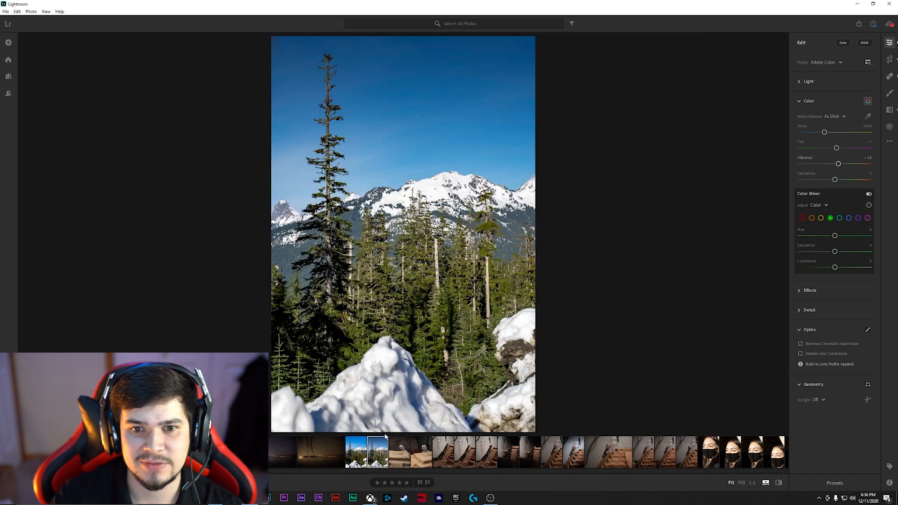
left_click_drag(834, 180, 798, 191)
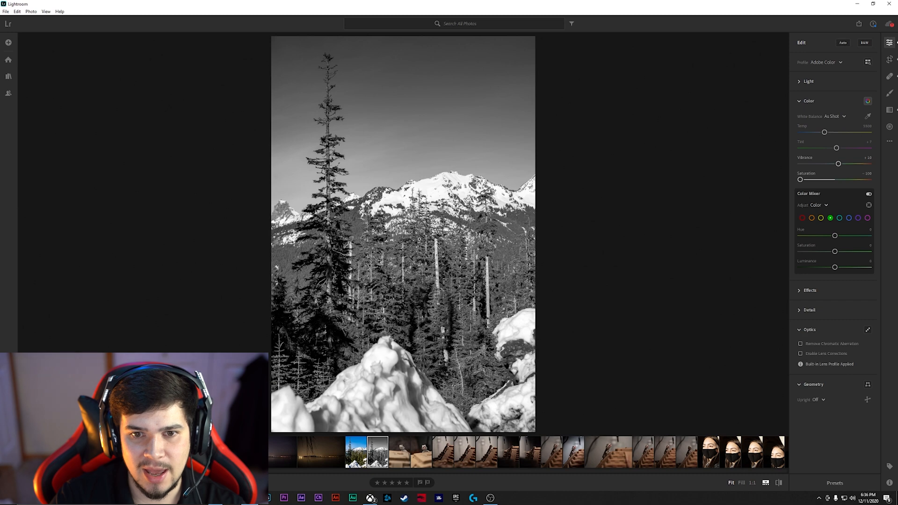
left_click(421, 230)
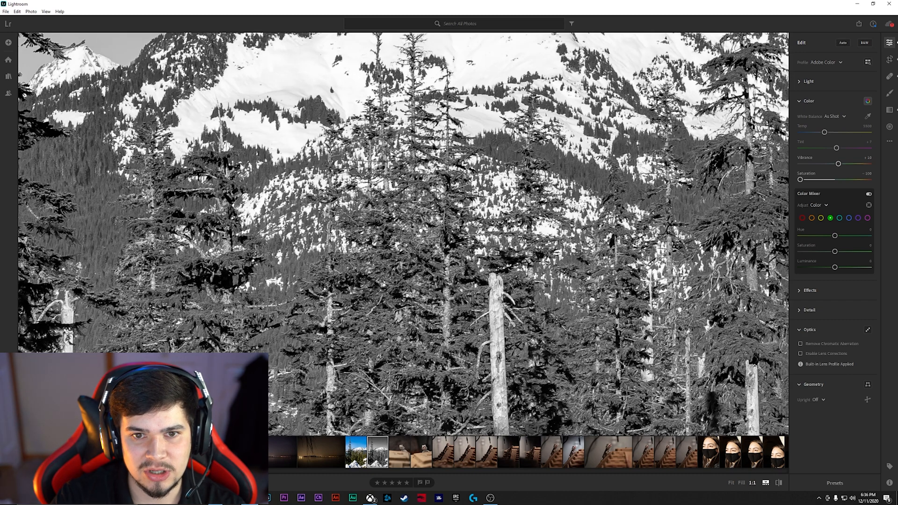
left_click(420, 229)
key("ctrl+z")
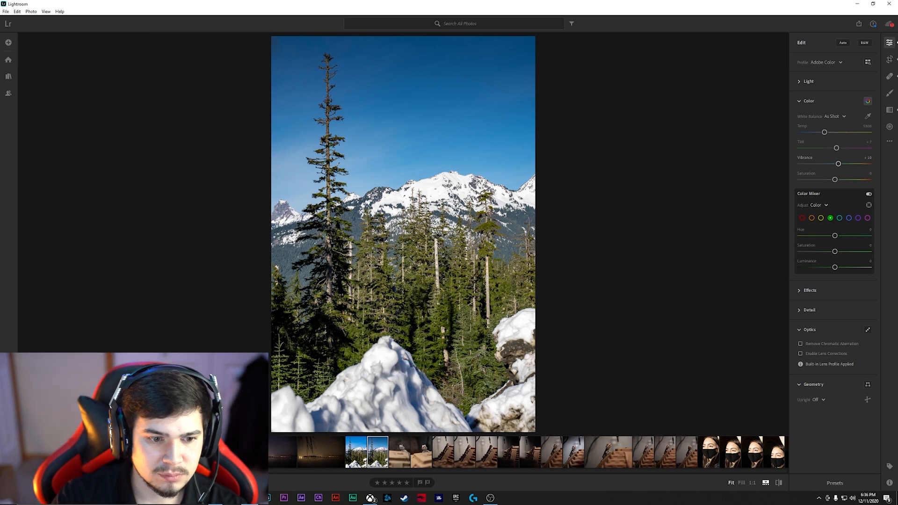
- Return to the moon photo and restore its saturation to 0
left_click(225, 452)
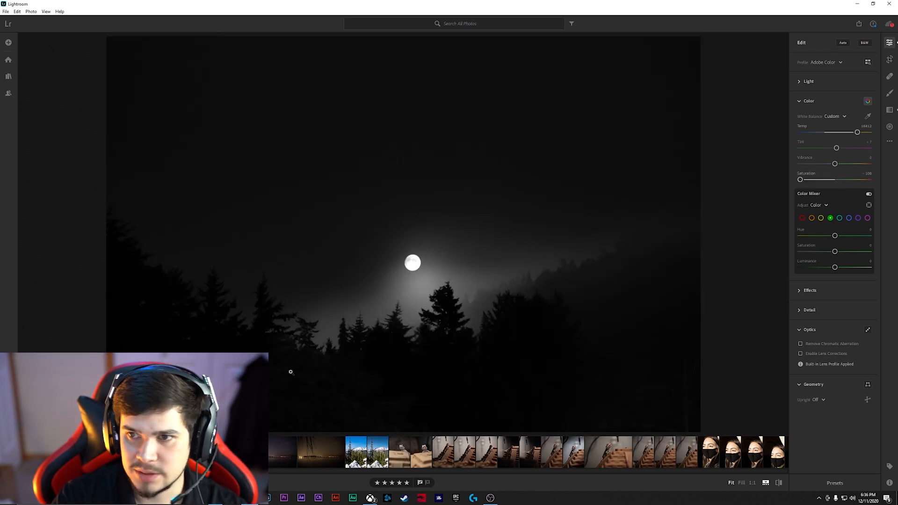
left_click(378, 452)
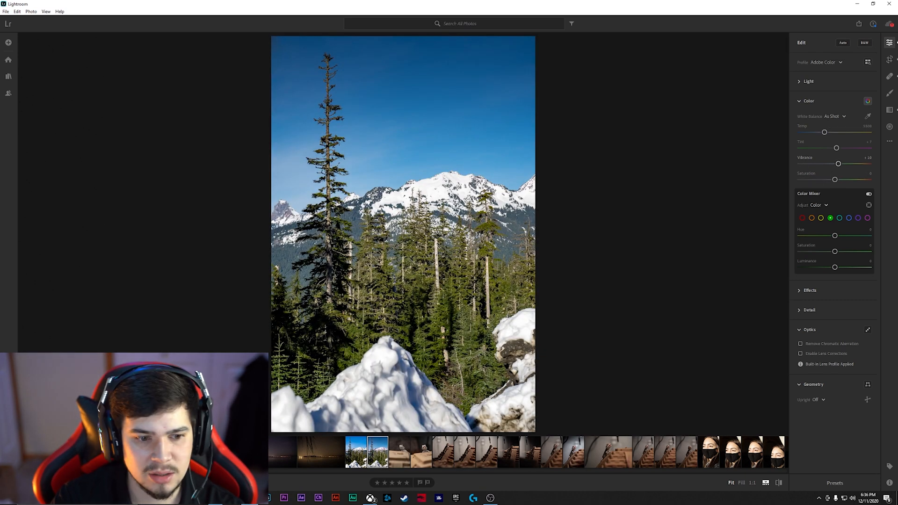
left_click(226, 452)
left_click(599, 229)
left_click(599, 227)
key("ctrl+z")
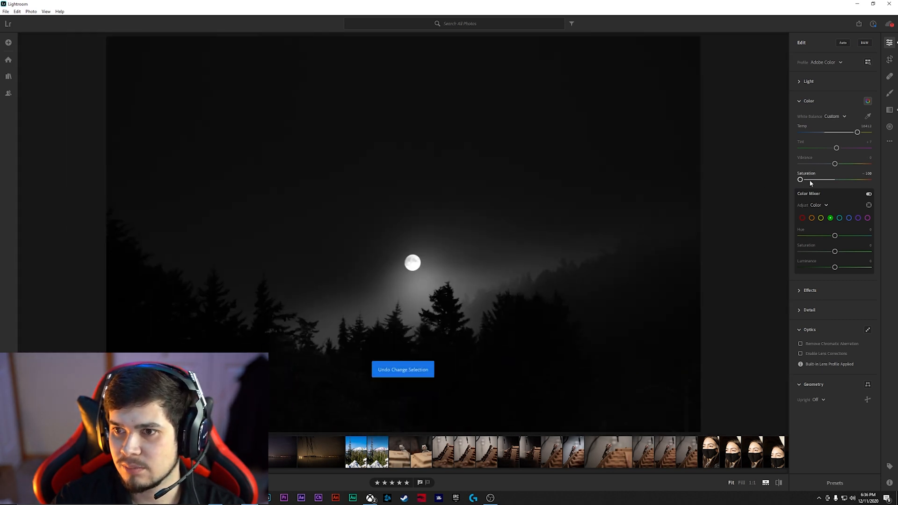
left_click_drag(800, 181, 834, 181)
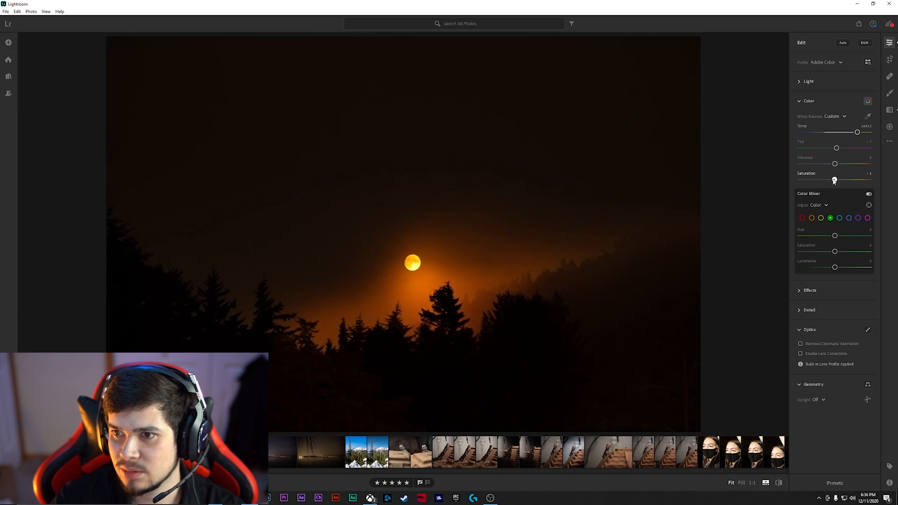
left_click_drag(835, 181, 835, 180)
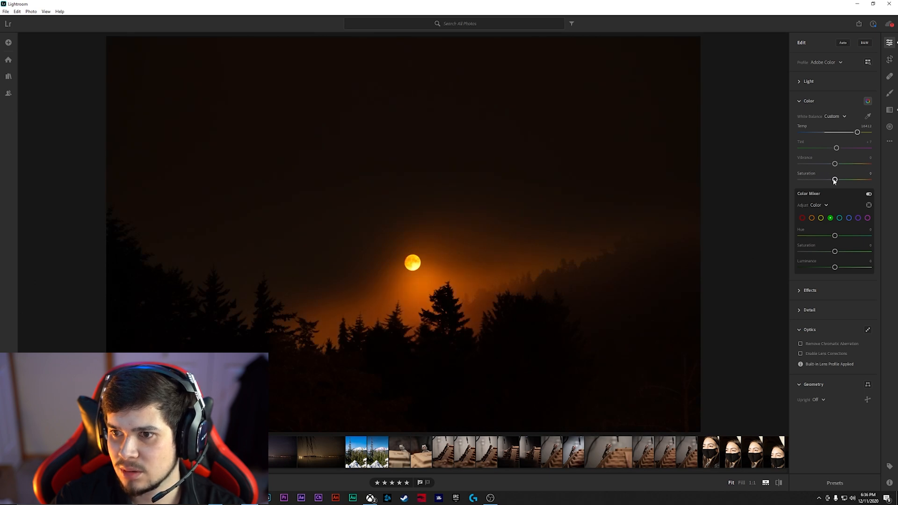
- Expand the Effects section and collapse the Color section
left_click(800, 291)
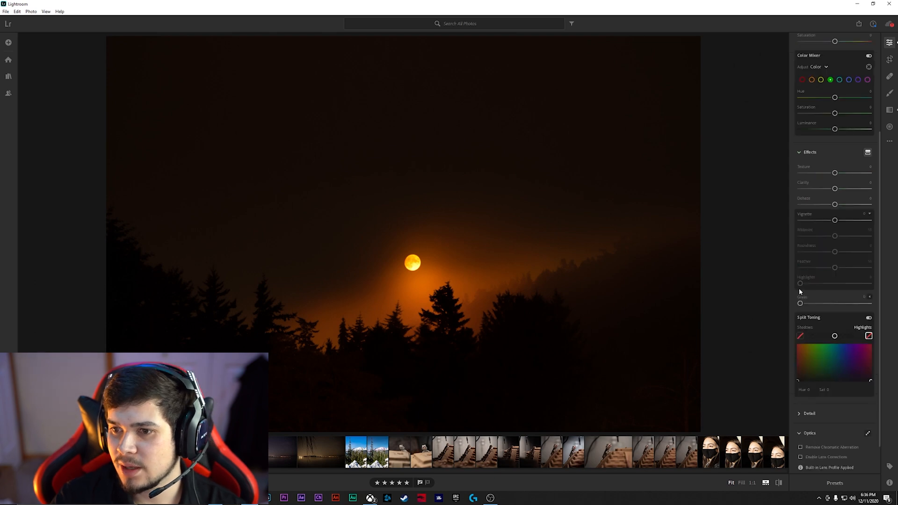
scroll(809, 125, "up", 3)
left_click(811, 89)
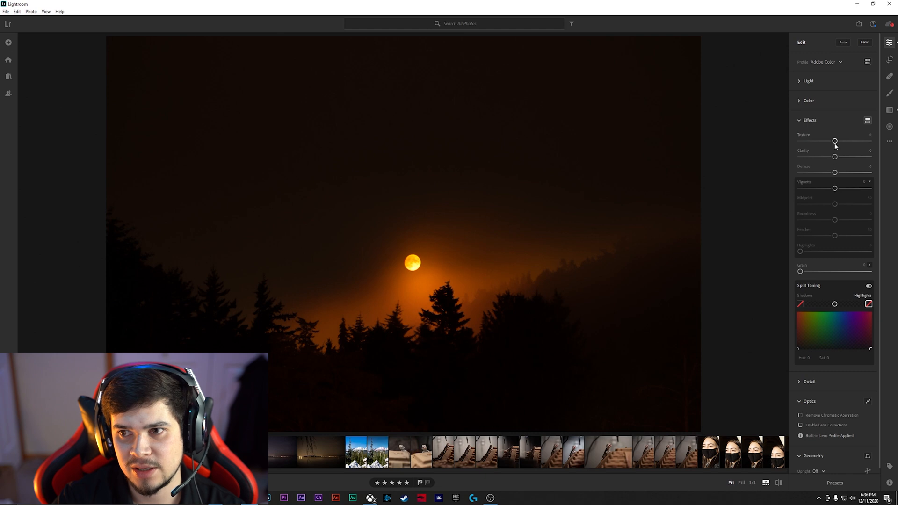
- Try the texture at +100 while viewing the moon up close, and reset the texture to 0
left_click_drag(836, 144, 877, 143)
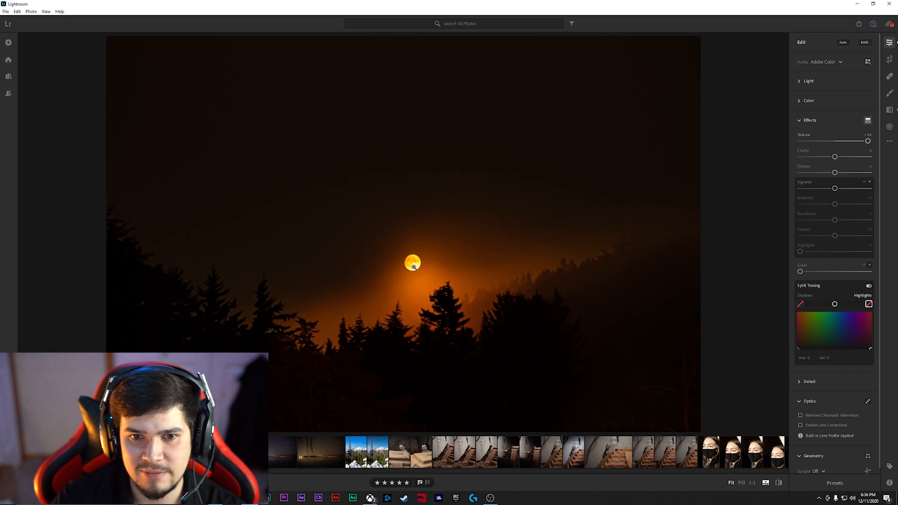
left_click(414, 267)
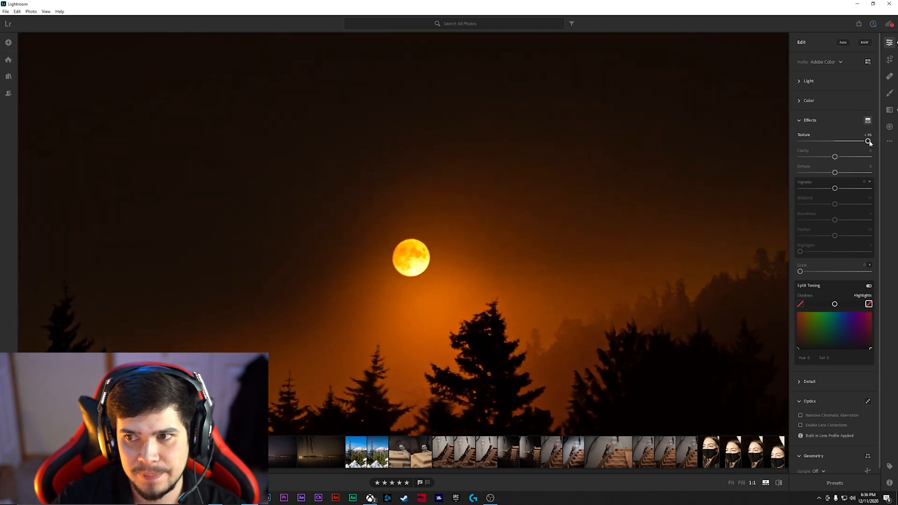
mouse_move(869, 142)
left_mouse_down()
mouse_move(798, 141)
mouse_move(869, 141)
left_mouse_up()
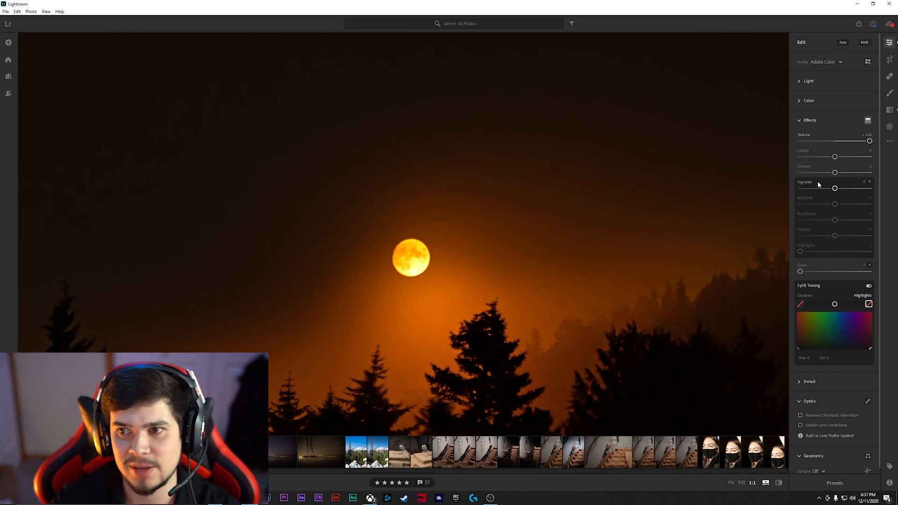
left_click(802, 135)
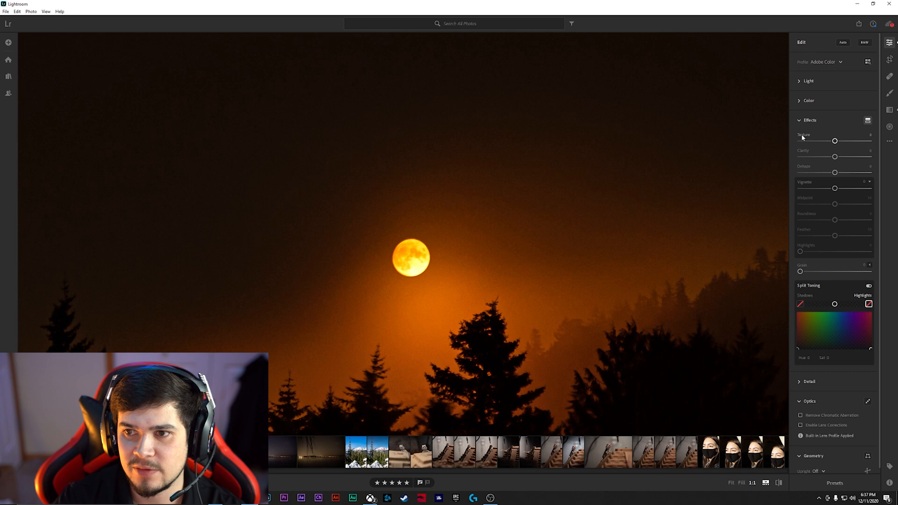
- Try raising the clarity on the zoomed-in moon, and reset both clarity and dehaze to 0
left_click_drag(834, 157, 860, 173)
left_click(801, 152)
left_click(802, 167)
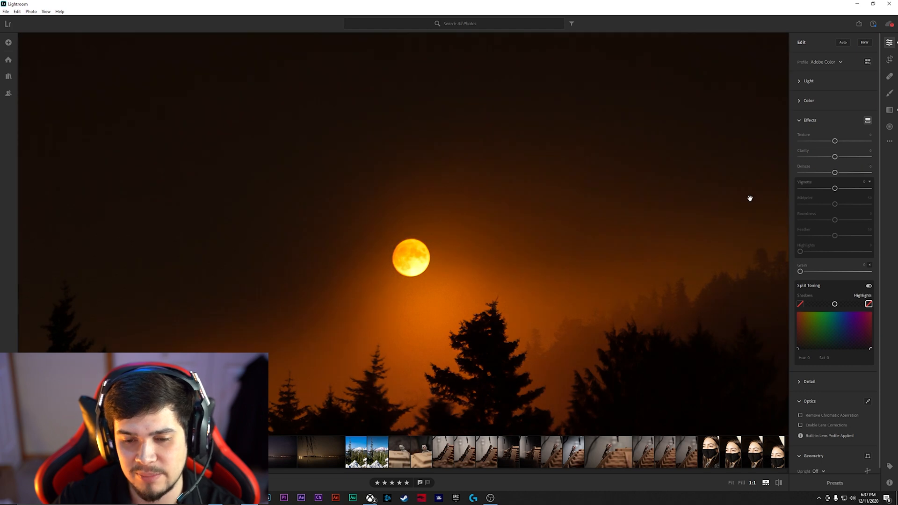
- View the moon photo in full screen, inspect the moon up close, and return to the edit view
left_click(428, 316)
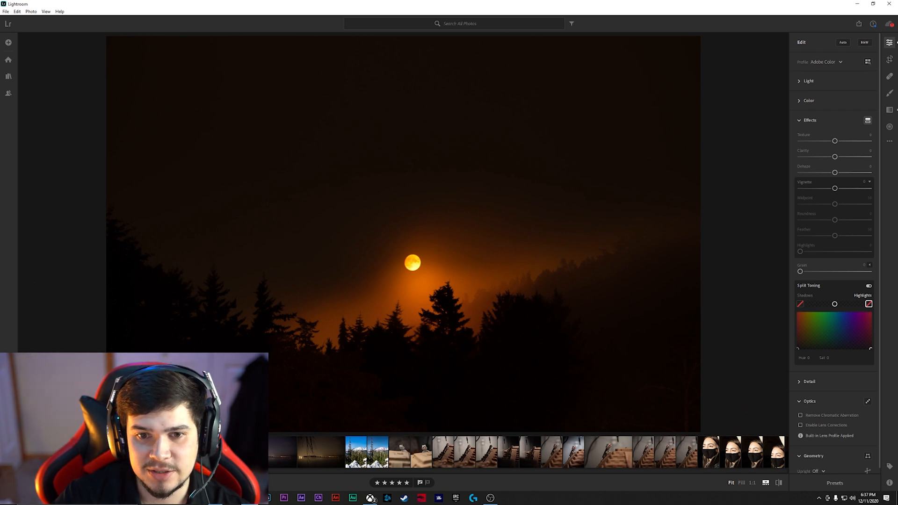
key("f")
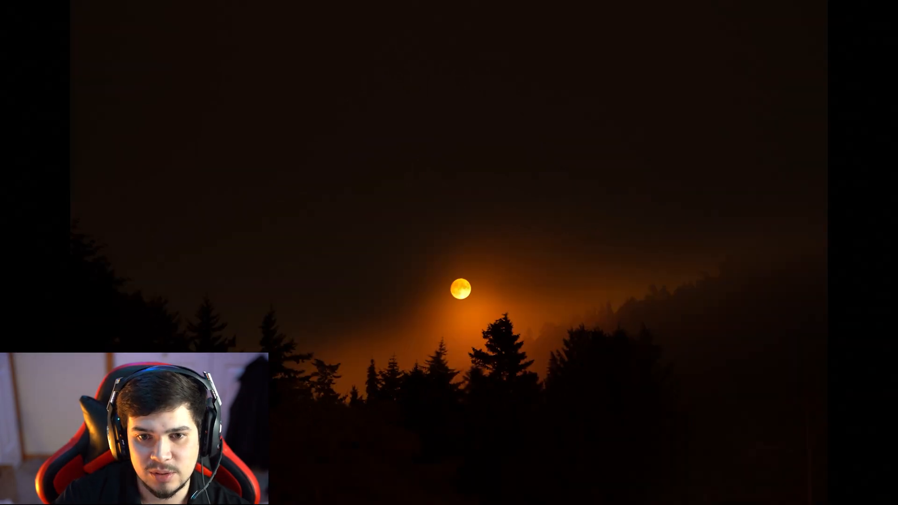
left_click(466, 288)
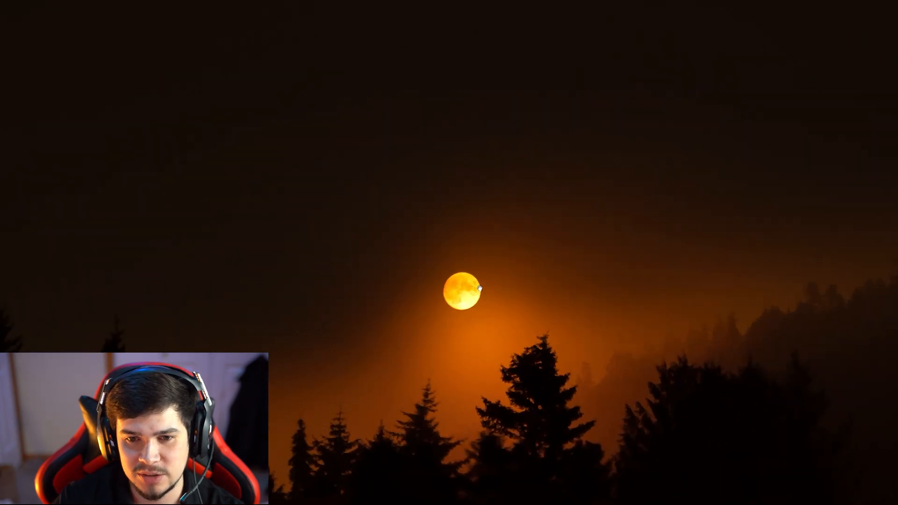
left_click(465, 301)
key("Escape")
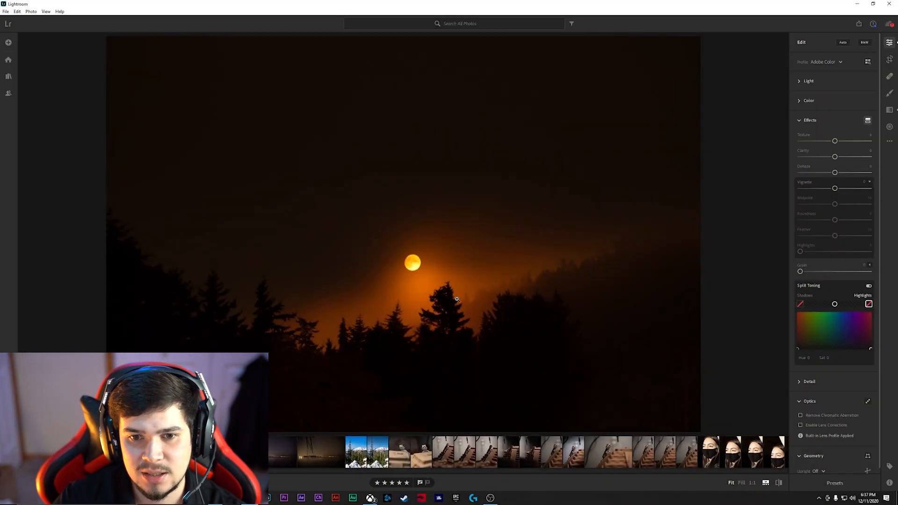
- Try dehaze at +72 and clarity at +100 in turn, inspecting the moon up close, and reset both to 0
left_click_drag(835, 173, 860, 174)
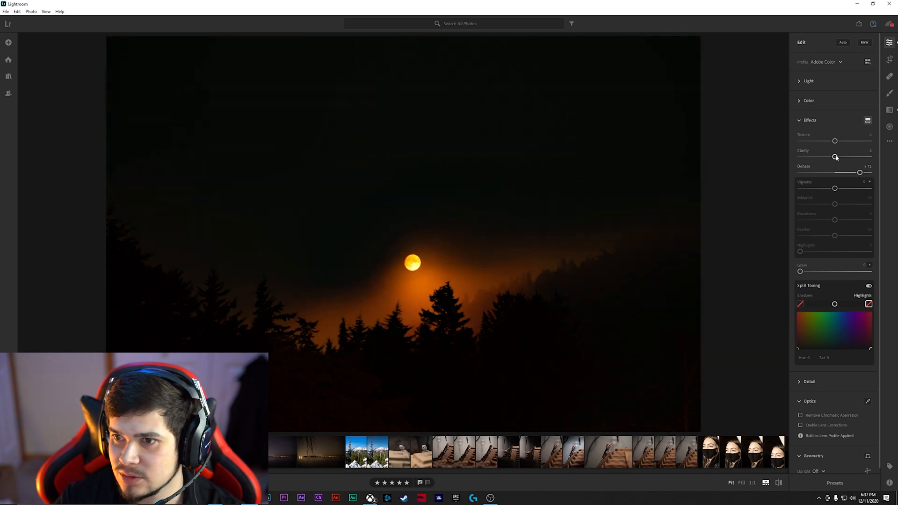
left_click_drag(858, 172, 876, 159)
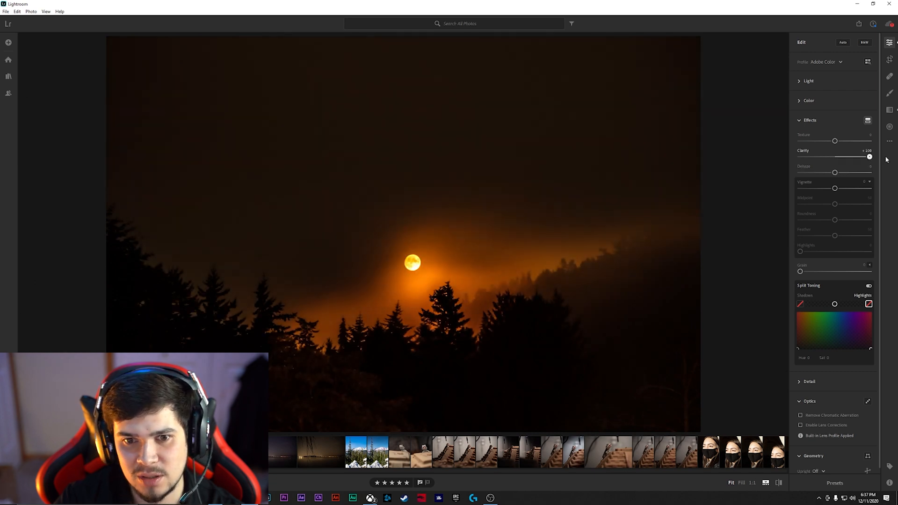
left_click(413, 265)
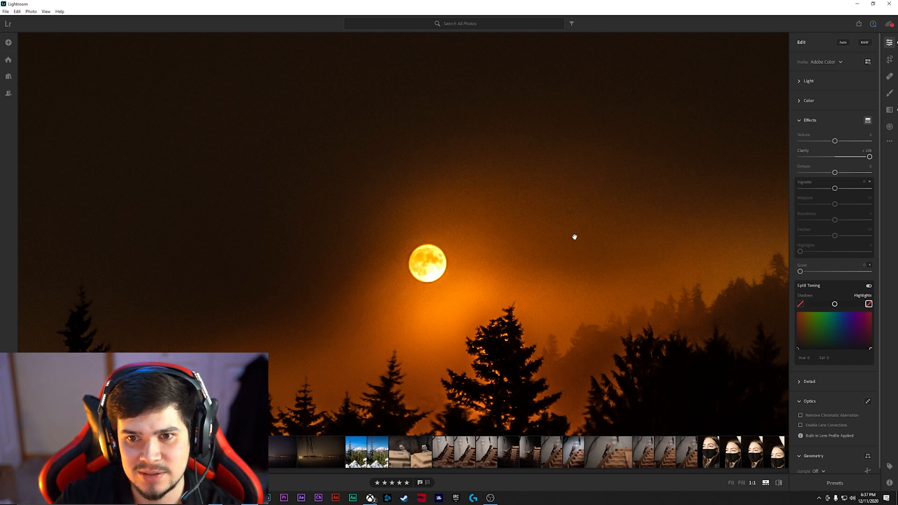
double_click(803, 153)
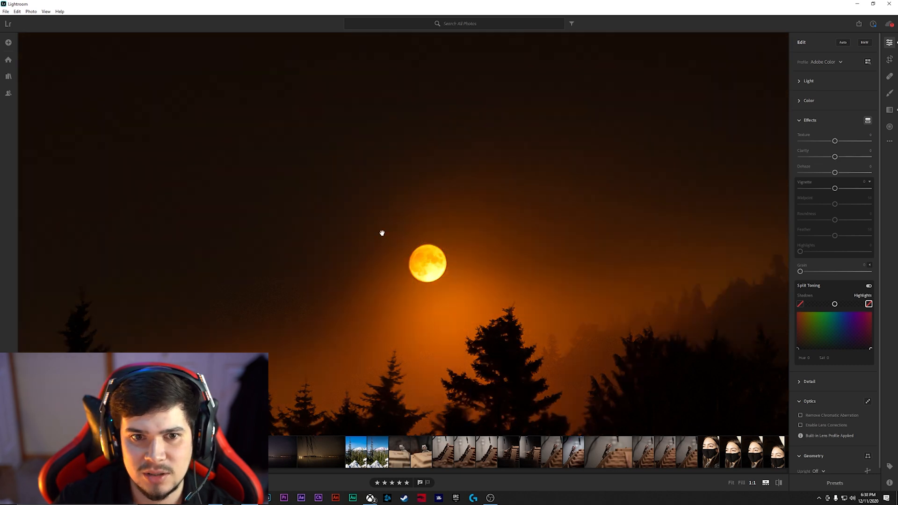
left_click(409, 265)
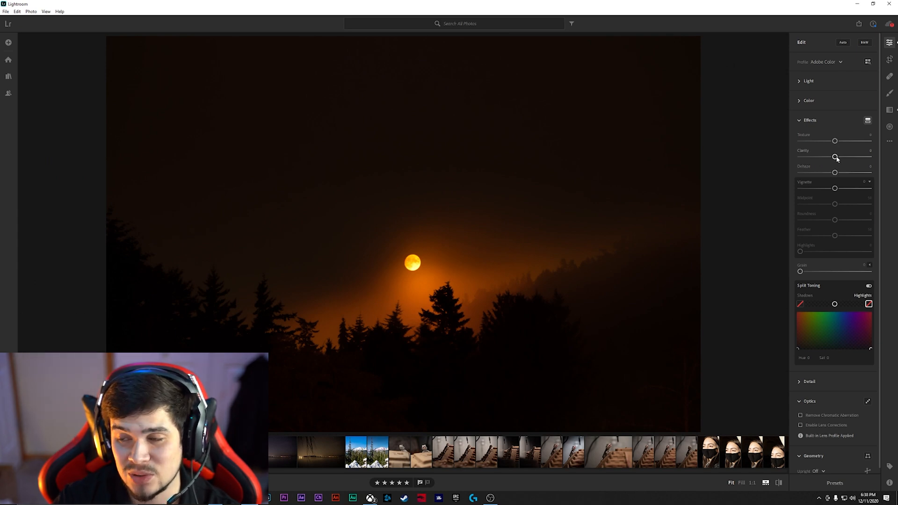
- Set the moon photo's clarity to +12 and return to the grid of all photos
left_click_drag(836, 158, 838, 158)
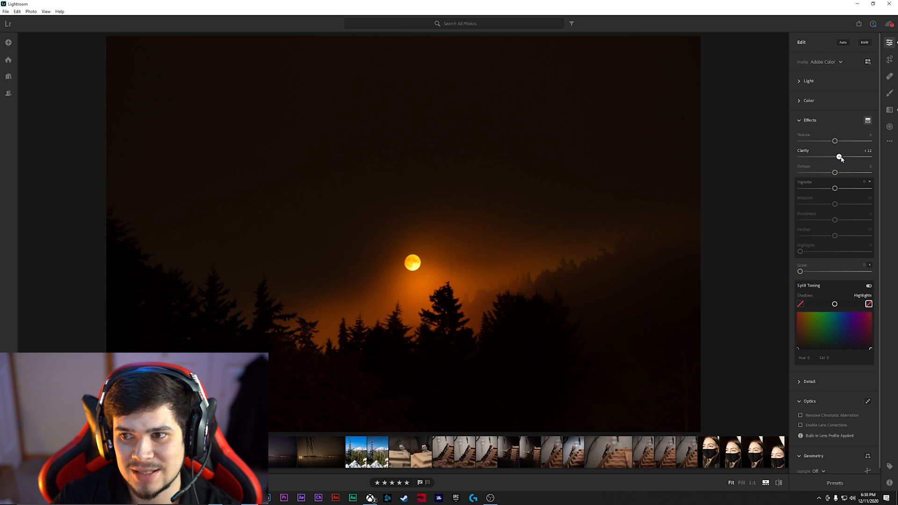
key("g")
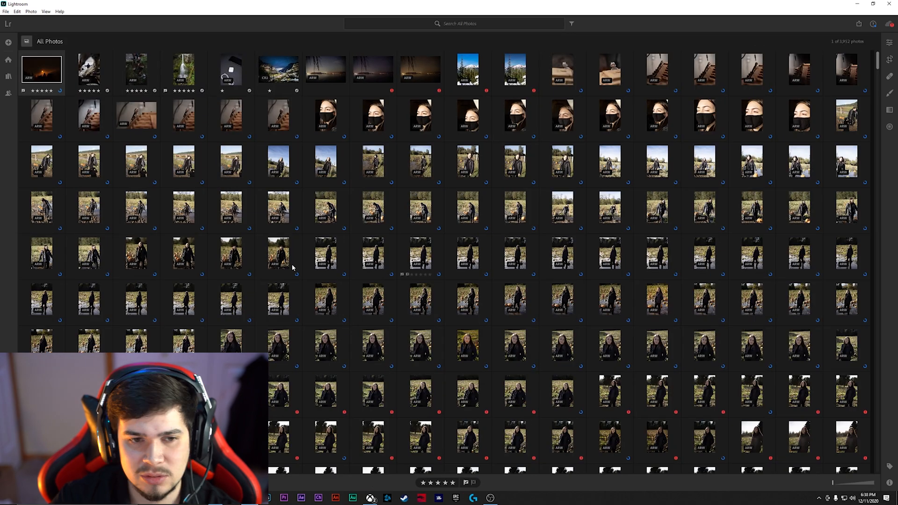
- Open the orange moon photo for editing, reset its clarity to 0, and collapse the Effects settings
double_click(45, 71)
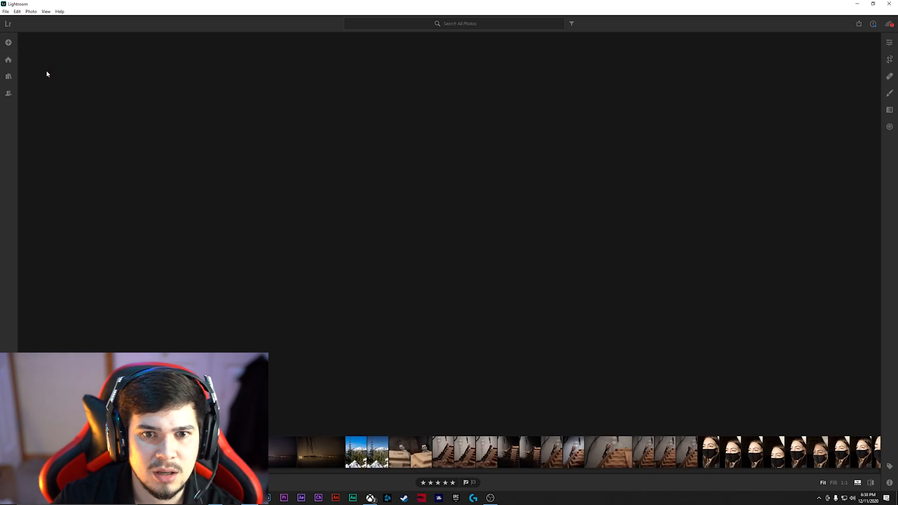
left_click(890, 43)
left_click(889, 42)
left_click(889, 43)
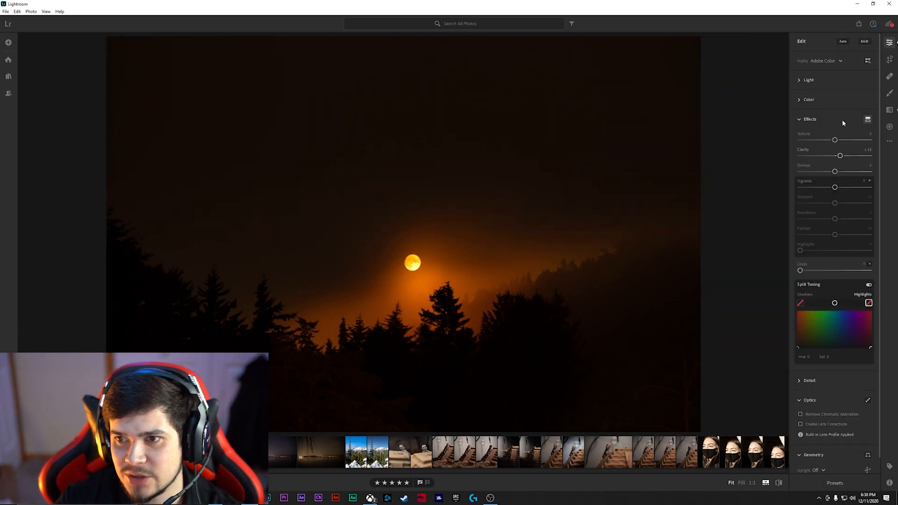
double_click(803, 151)
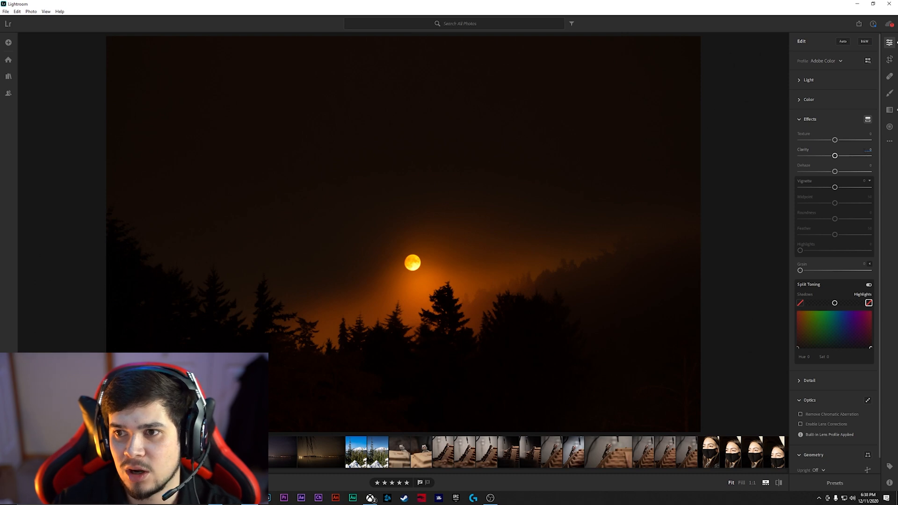
left_click(804, 120)
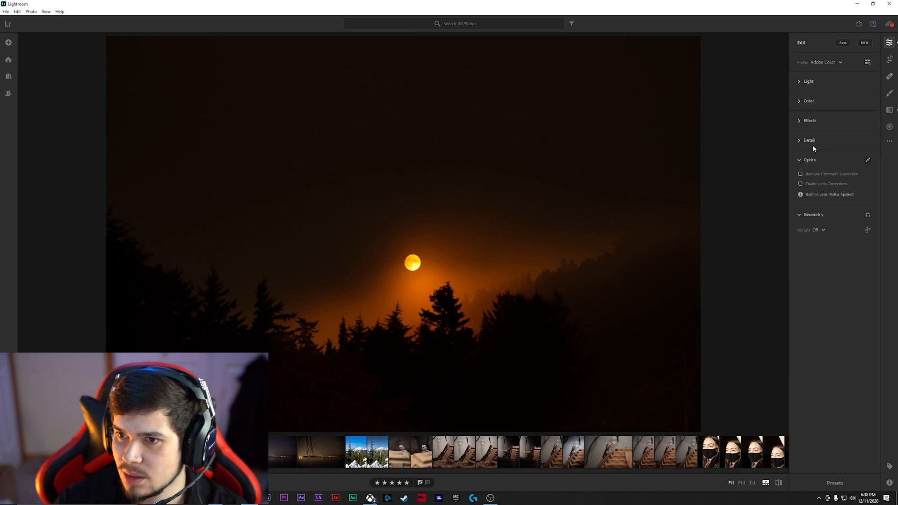
- Expand the Detail settings and, with the moon shown up close, try noise reduction at 60 before setting it to 20
left_click(809, 160)
left_click(810, 160)
left_click(807, 140)
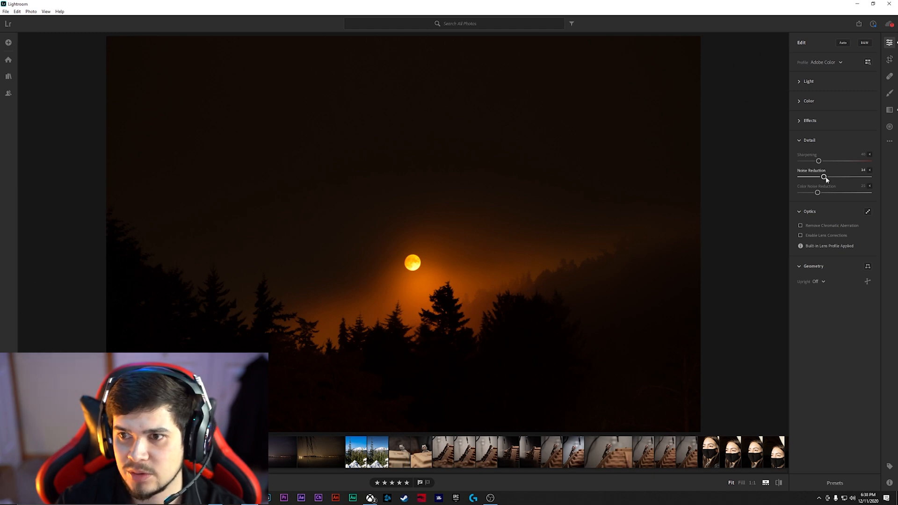
left_click(418, 260)
left_click_drag(824, 177, 845, 185)
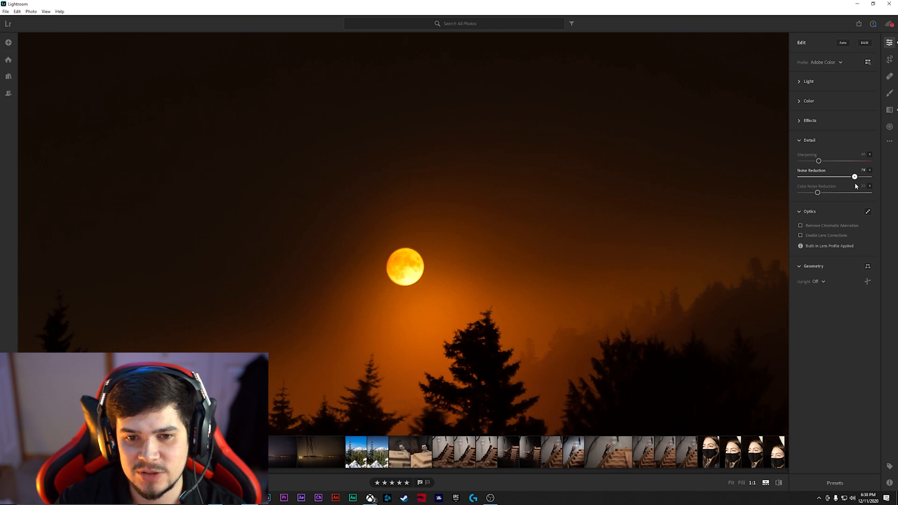
mouse_move(855, 183)
left_mouse_down()
mouse_move(804, 179)
mouse_move(842, 177)
left_mouse_up()
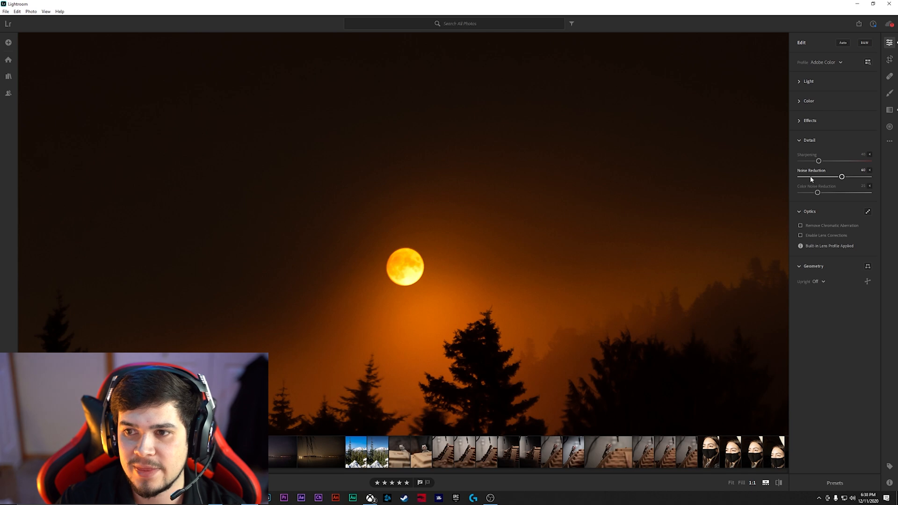
left_click_drag(842, 178, 814, 180)
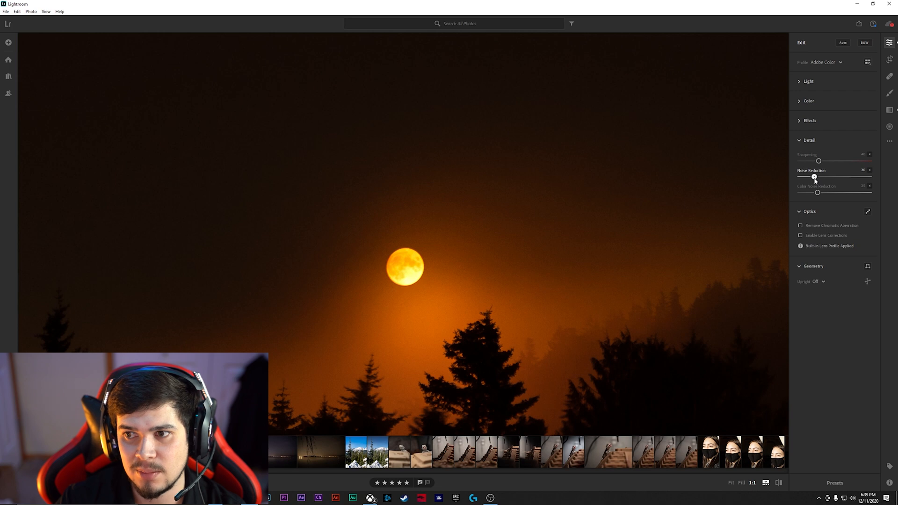
- Try the moon photo's sharpening at 144 while viewed up close, and lower it to 38
left_click(406, 263)
left_click(412, 264)
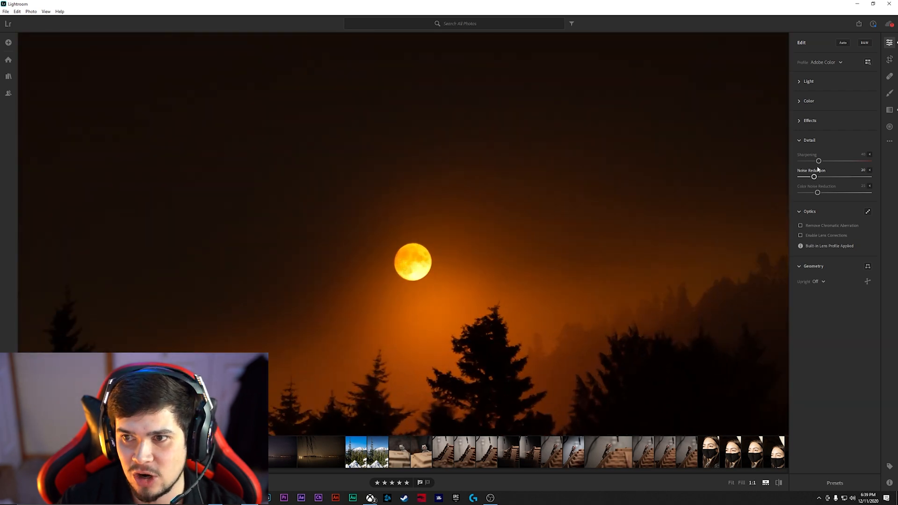
left_click_drag(818, 161, 867, 161)
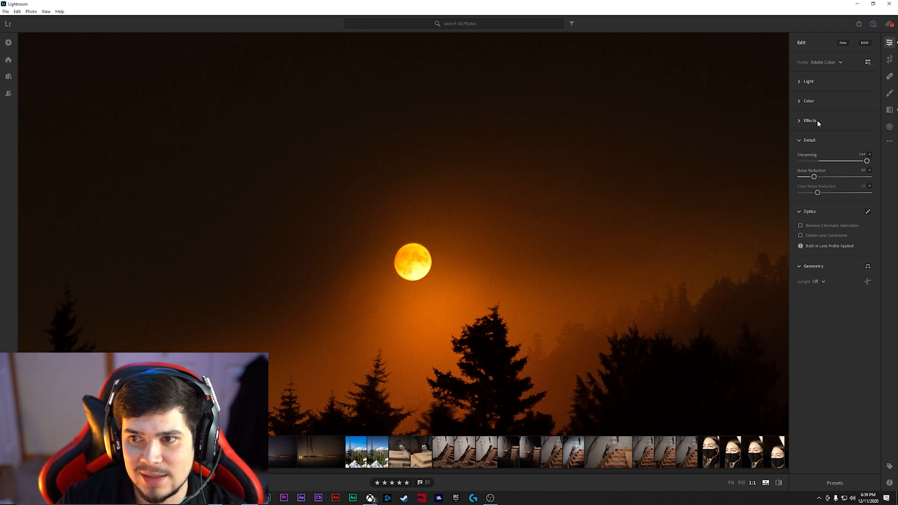
left_click_drag(867, 160, 817, 159)
- View the desktop photo of the scooter on the beach in Photos, review Lightroom's Effects settings, and close the scooter photo
left_click(858, 4)
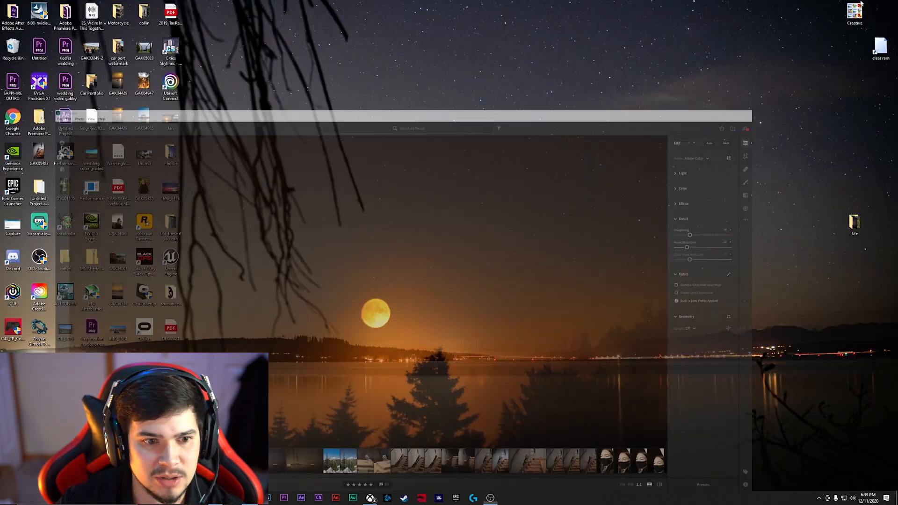
double_click(113, 330)
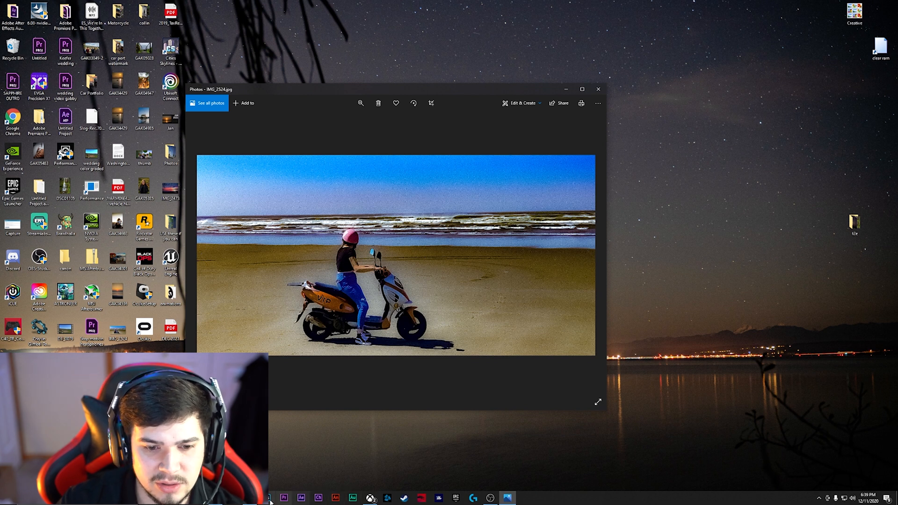
left_click(250, 499)
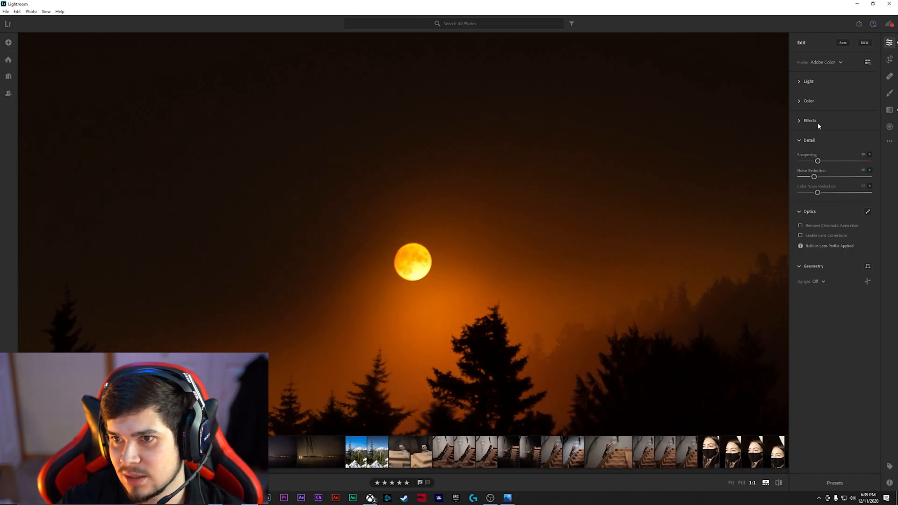
left_click(814, 121)
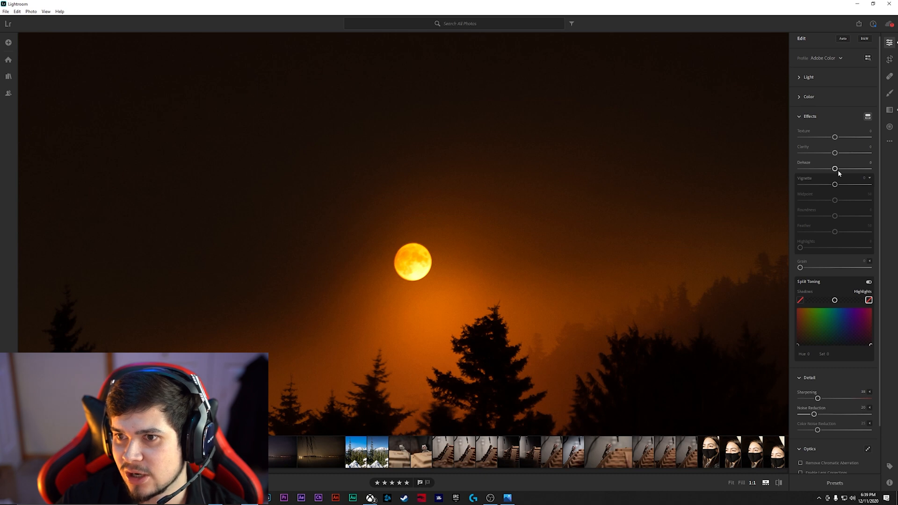
left_click(819, 118)
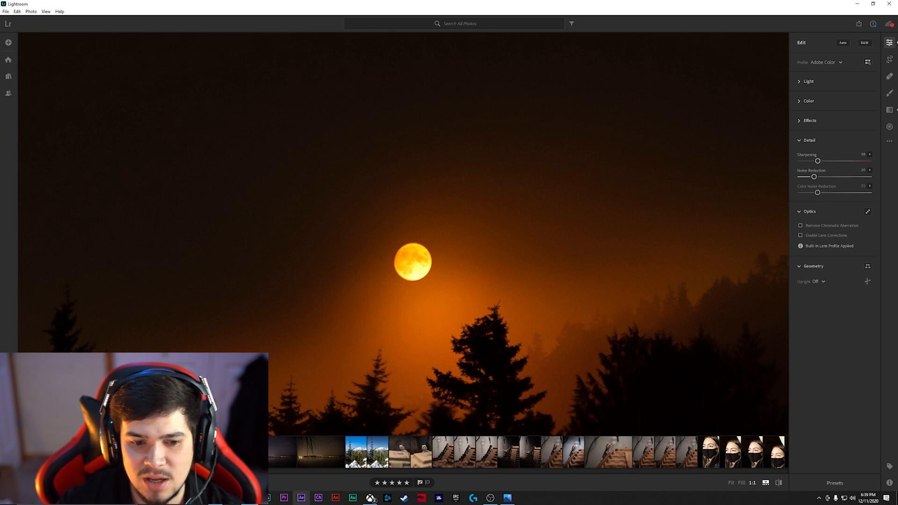
left_click(508, 497)
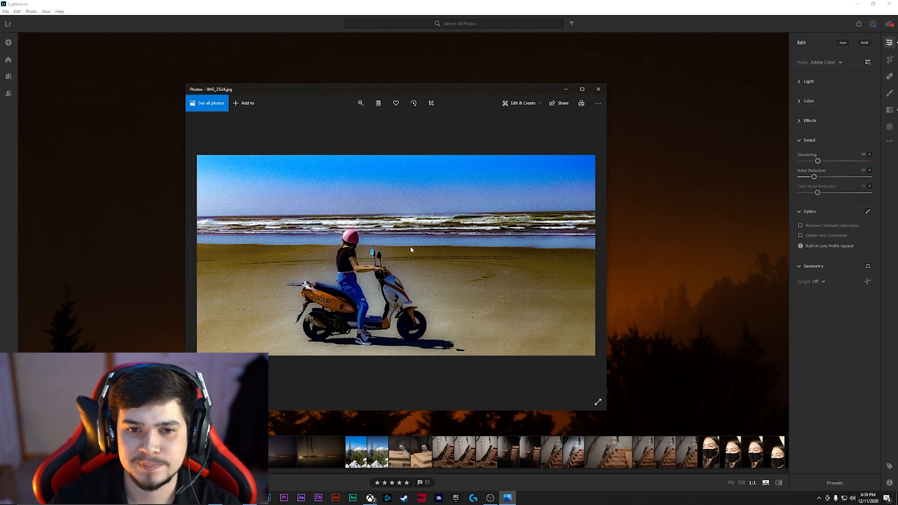
left_click(599, 90)
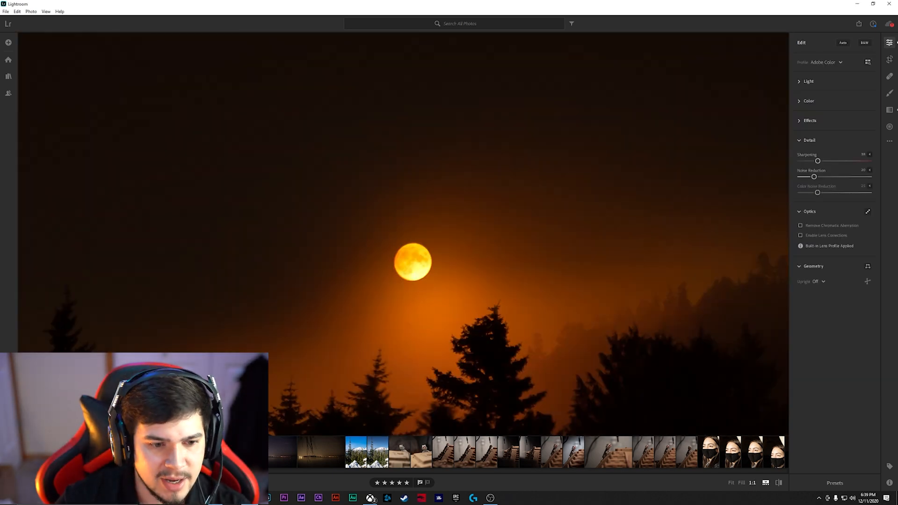
- Return to the grid of all photos and browse the library for another photo, up to the beach sunset car shots
scroll(529, 452, "down", 5)
scroll(528, 452, "down", 5)
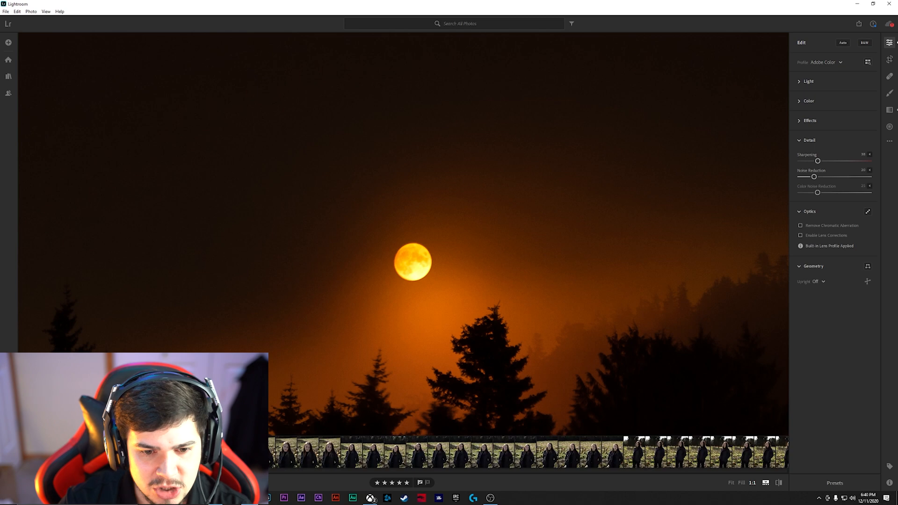
key("g")
scroll(276, 255, "down", 15)
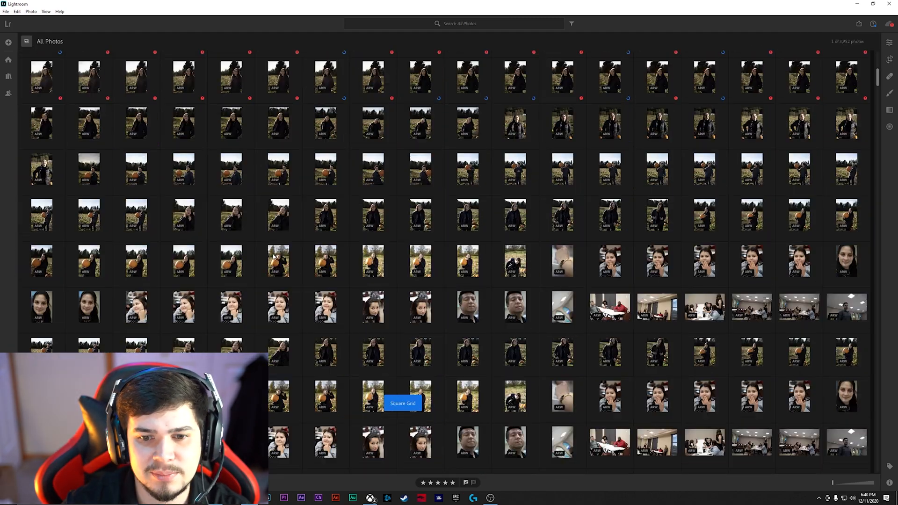
scroll(276, 255, "down", 15)
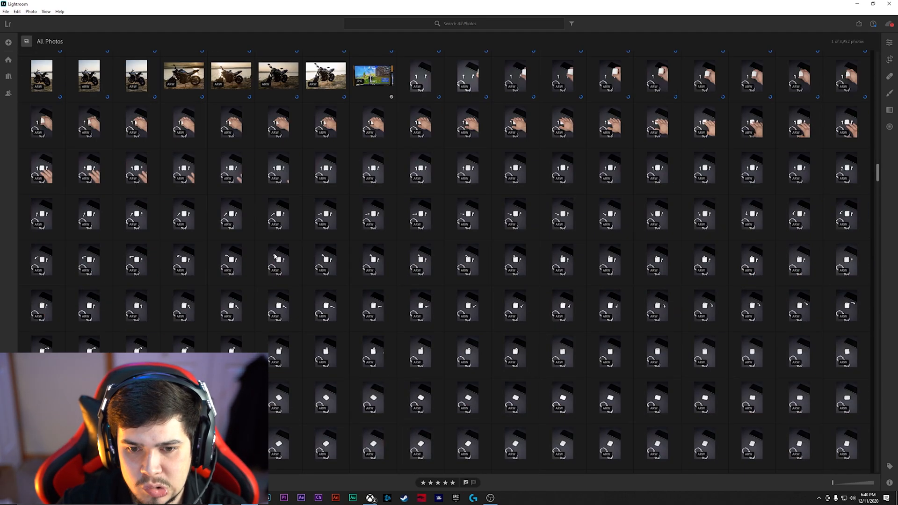
scroll(276, 255, "down", 10)
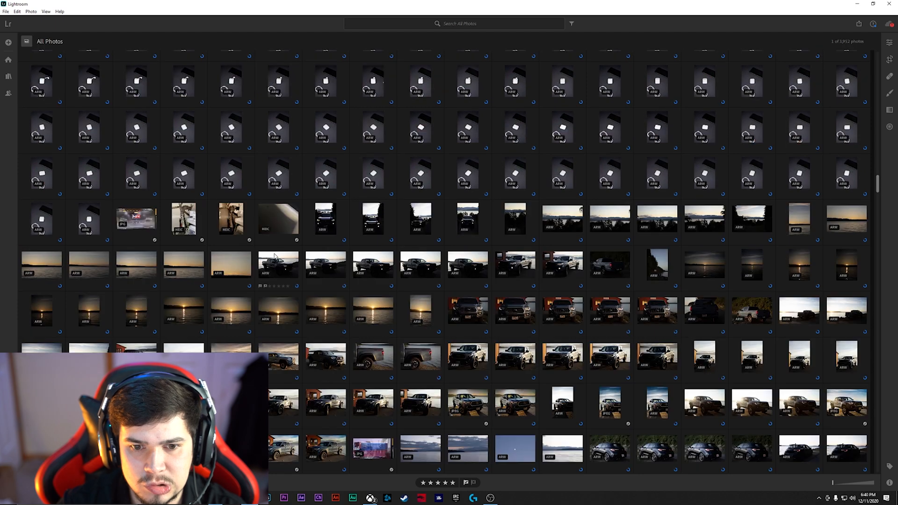
scroll(275, 256, "down", 15)
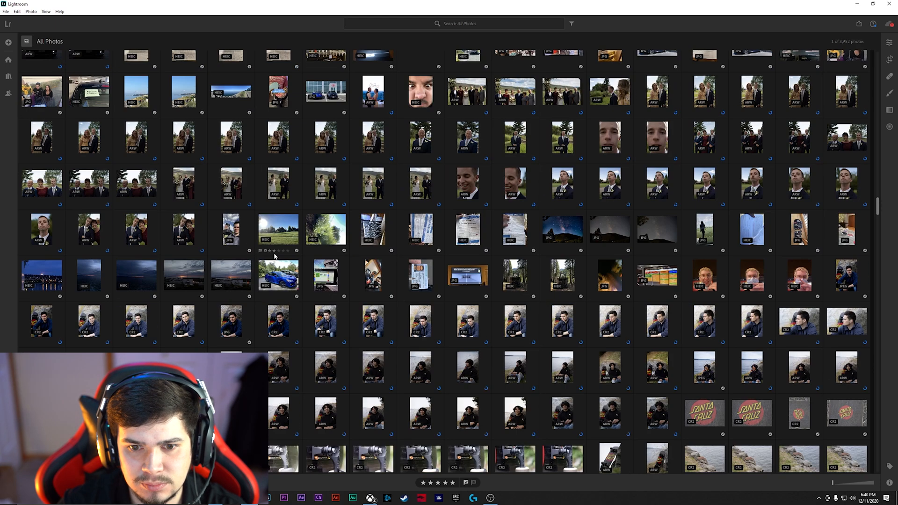
scroll(275, 256, "down", 15)
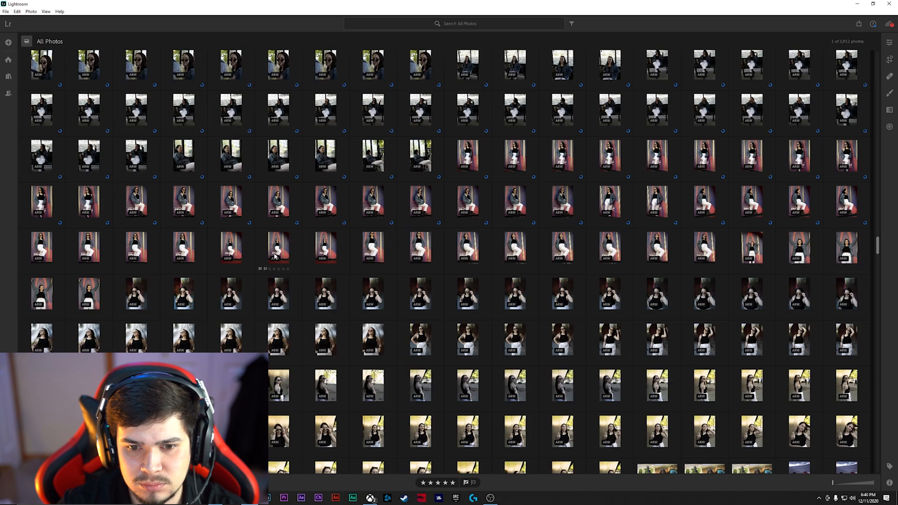
scroll(275, 256, "down", 15)
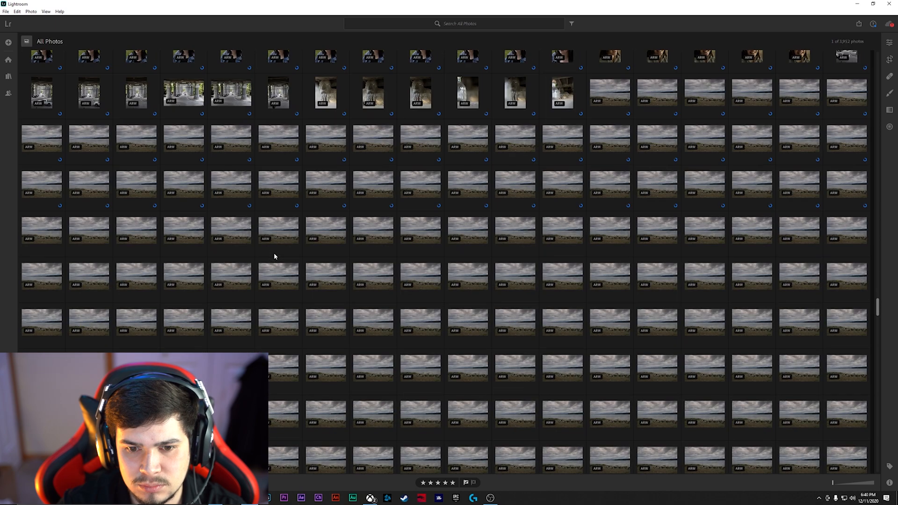
scroll(274, 254, "down", 15)
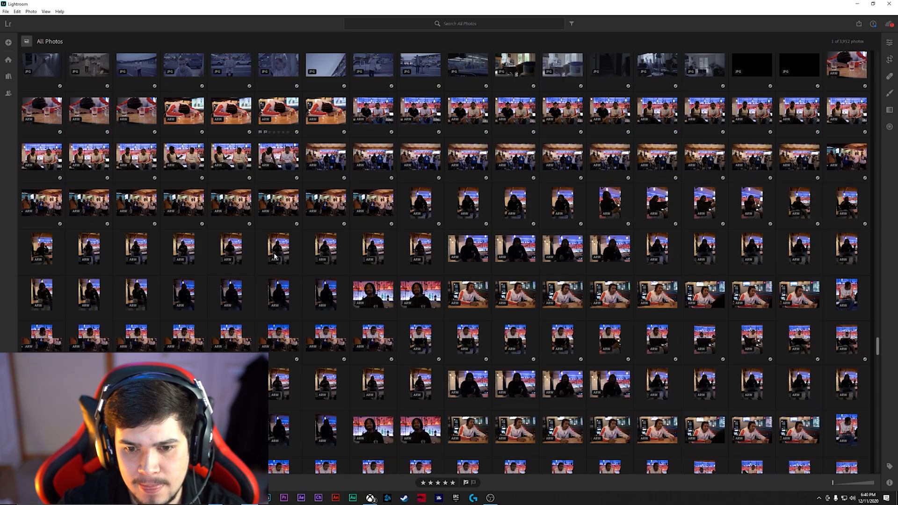
scroll(275, 256, "down", 15)
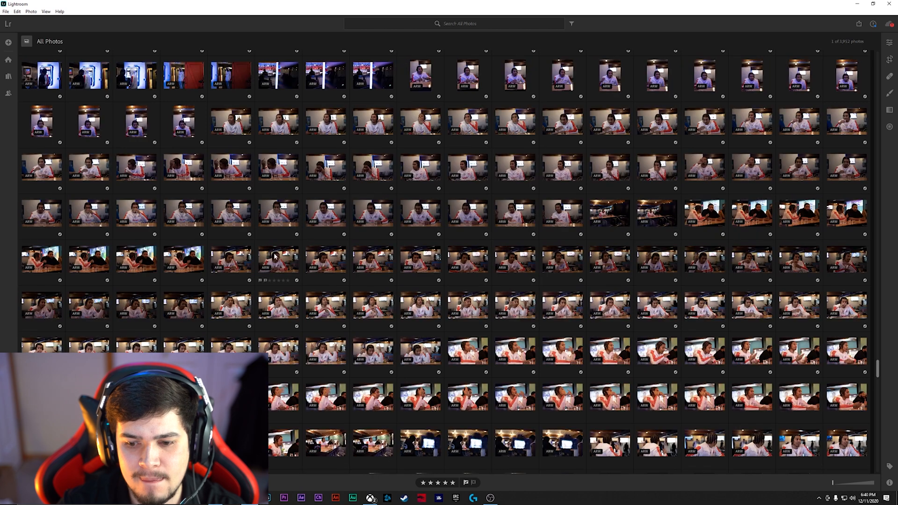
scroll(275, 256, "down", 8)
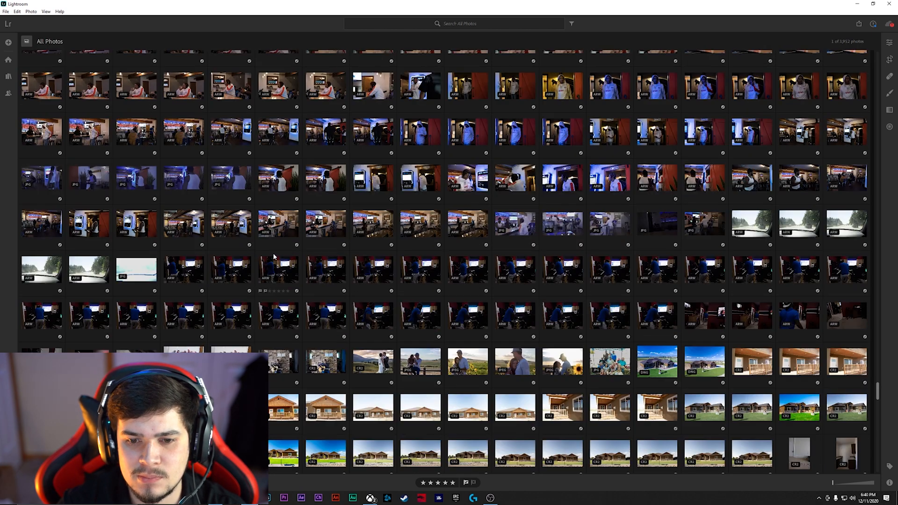
scroll(274, 257, "down", 15)
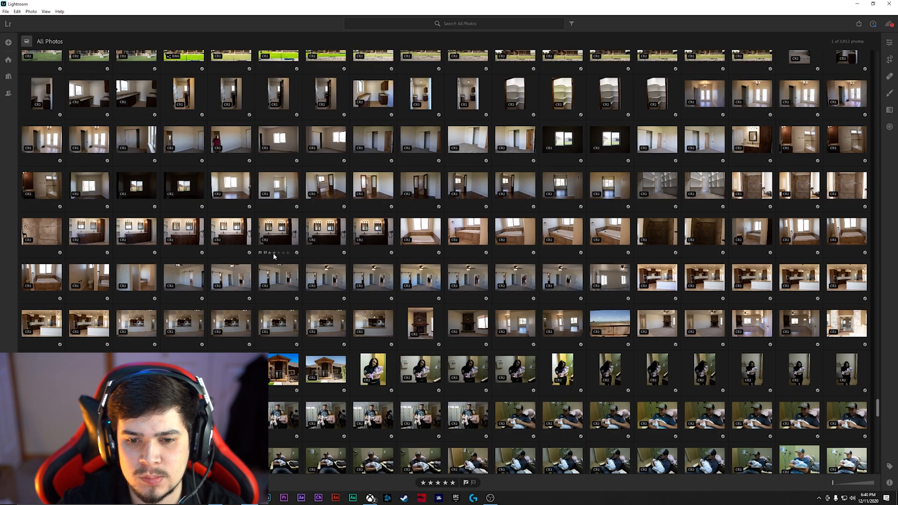
scroll(274, 256, "up", 20)
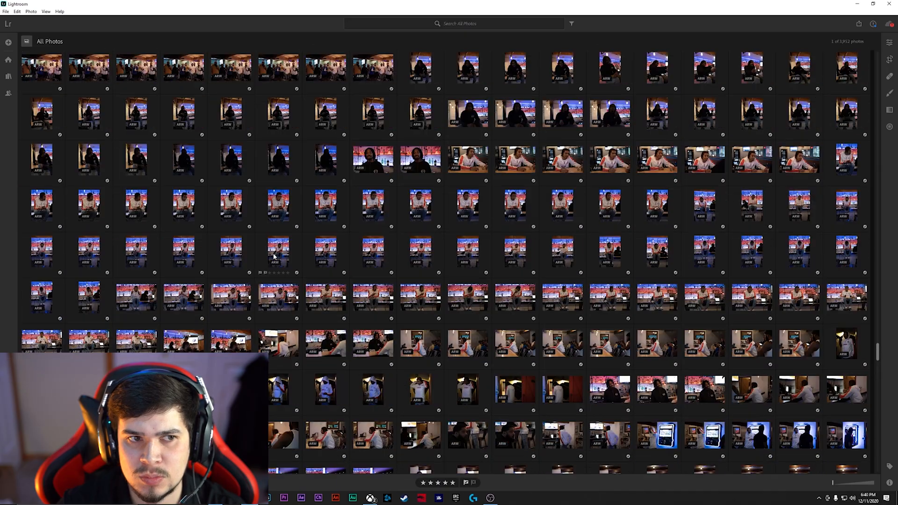
scroll(274, 257, "up", 20)
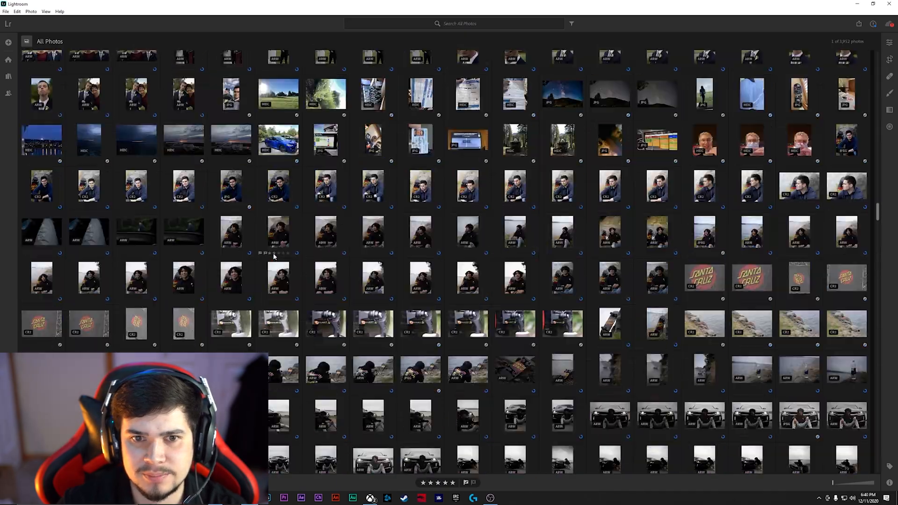
scroll(274, 256, "up", 20)
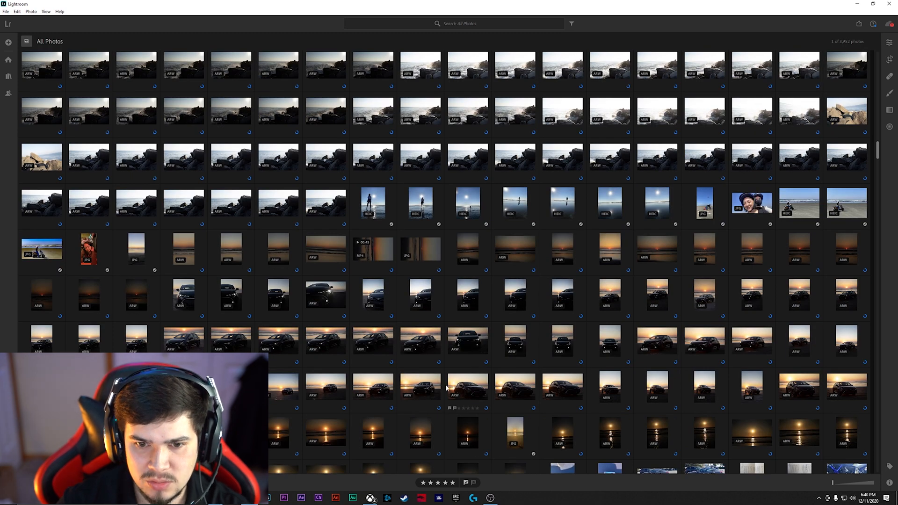
- Open the photo of the black Toyota at sunset for editing, apply the Auto adjustment, and expand its Light settings
double_click(431, 348)
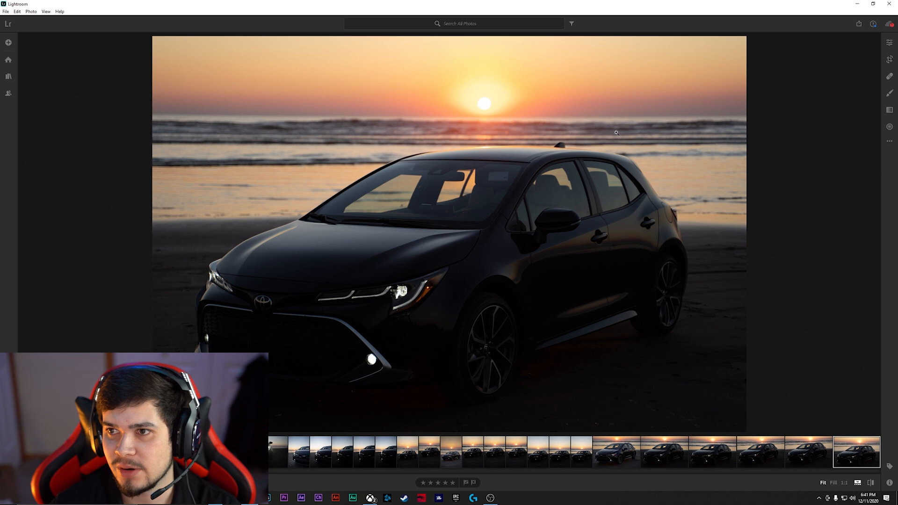
left_click(889, 42)
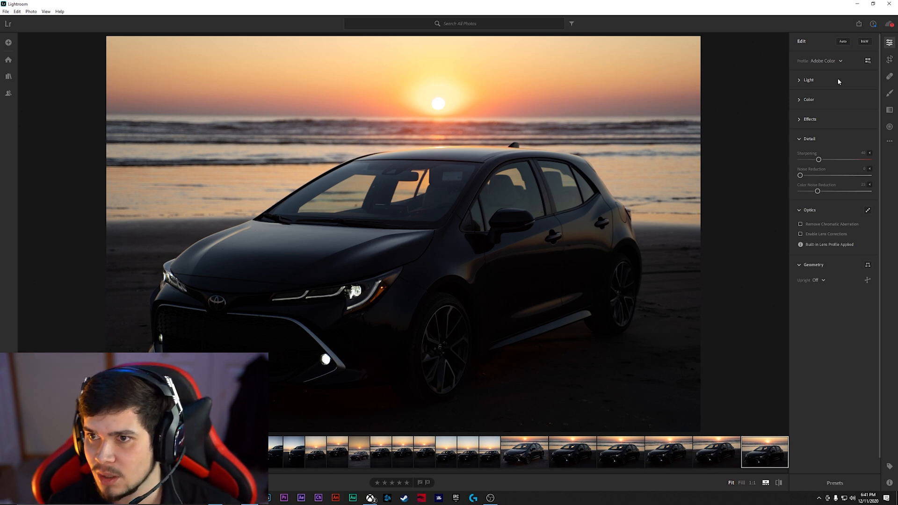
left_click(844, 42)
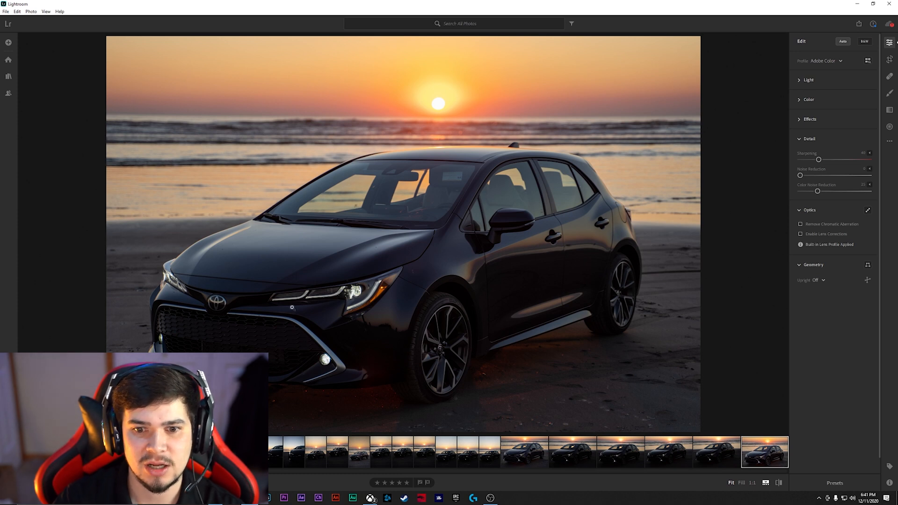
left_click(810, 81)
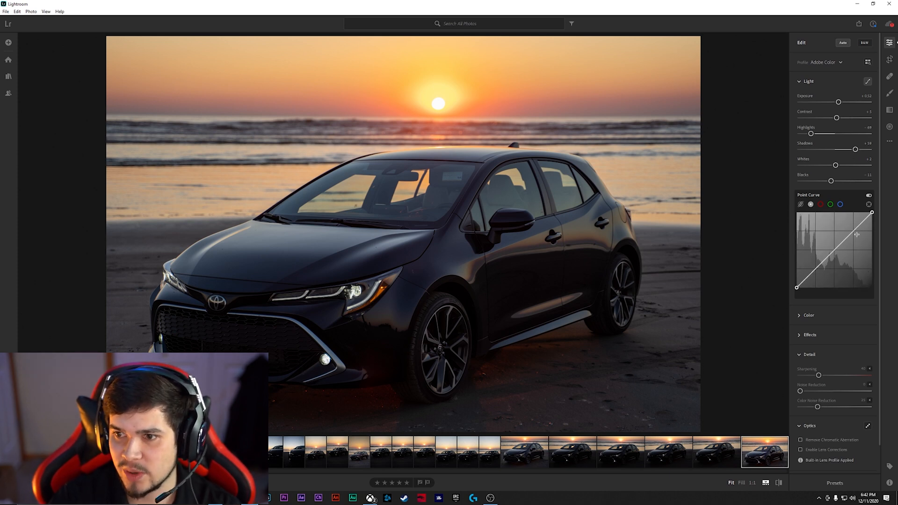
- Shape the car photo's point curve into a gentle S with one raised highlight point and one lowered shadow point
left_click(820, 264)
left_click(849, 238)
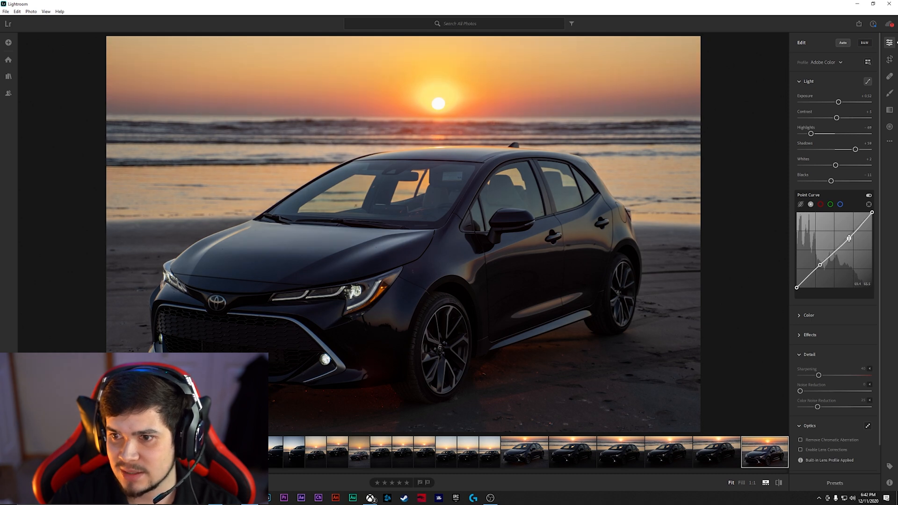
left_click_drag(850, 240, 846, 236)
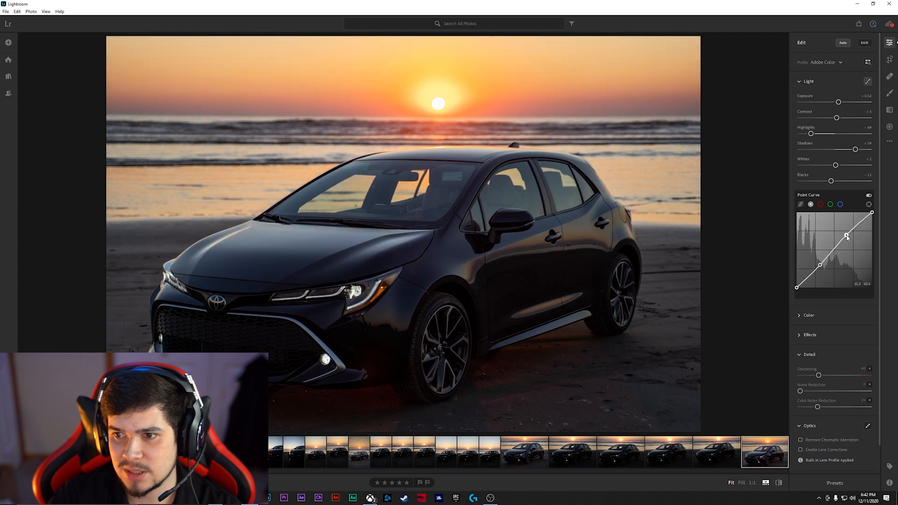
left_click_drag(820, 266, 824, 267)
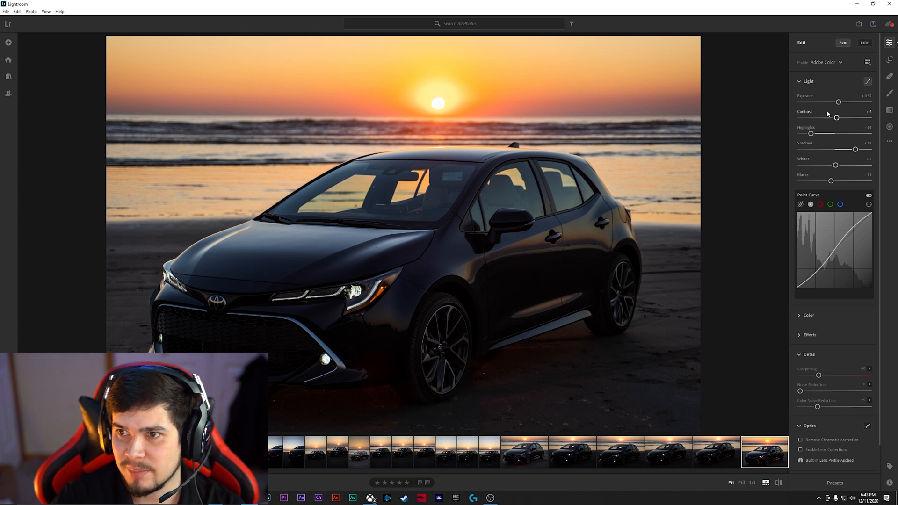
- Set the car photo's Exposure to 0.6
left_click(860, 100)
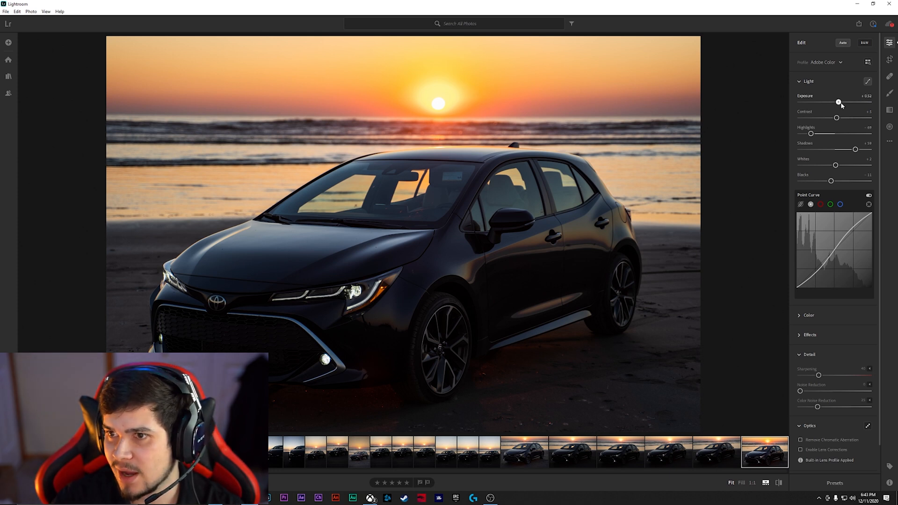
left_click_drag(840, 103, 841, 103)
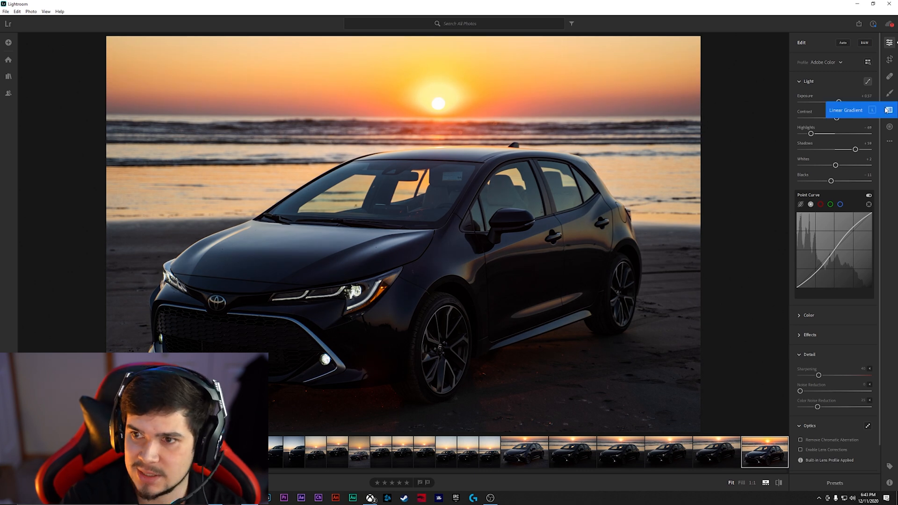
left_click(867, 95)
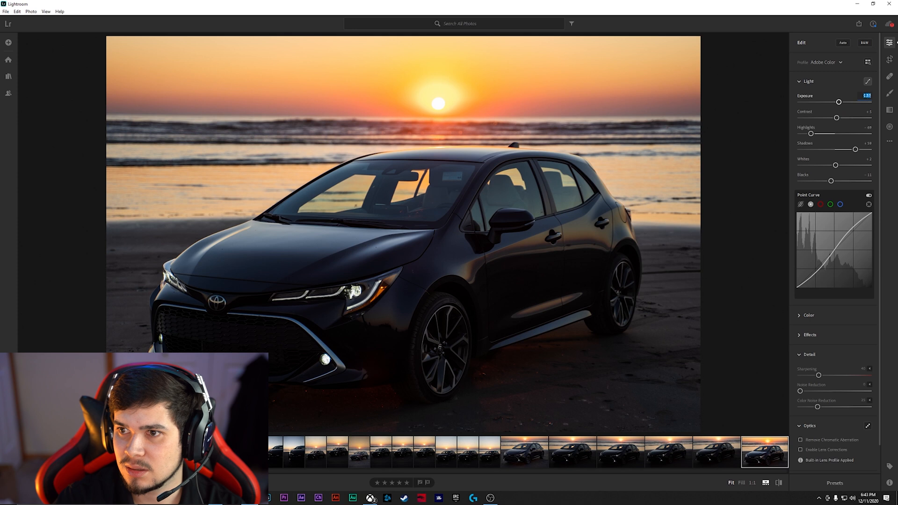
type("0.6")
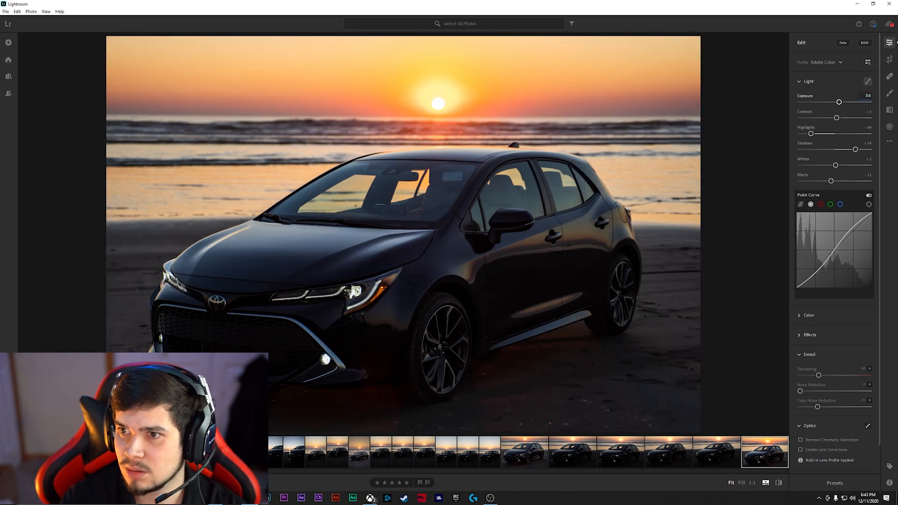
key("Return")
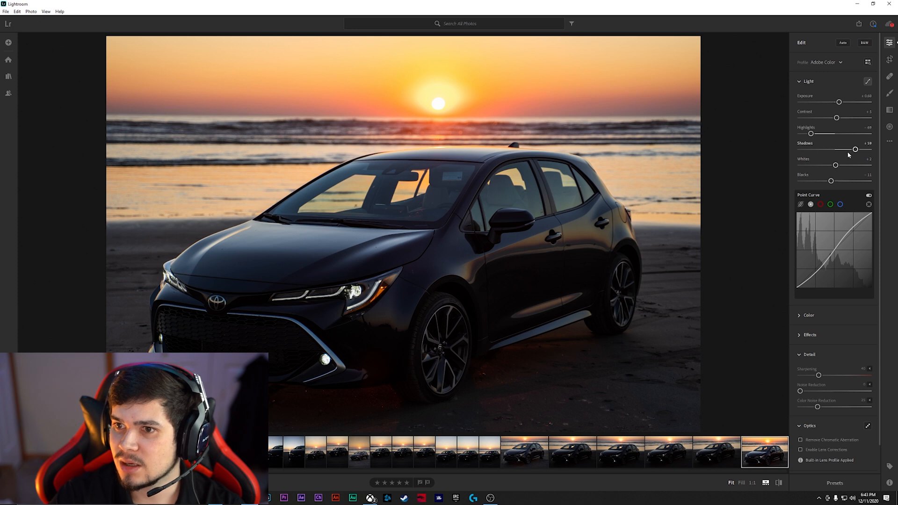
- Try the Shadows at +100 and bring them down to +46
left_click_drag(856, 150, 872, 154)
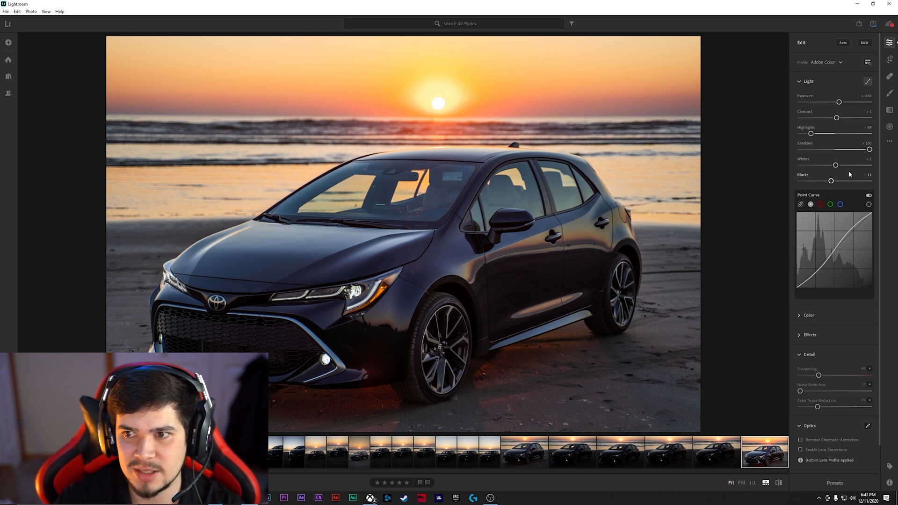
left_click(870, 151)
left_click_drag(870, 151, 852, 162)
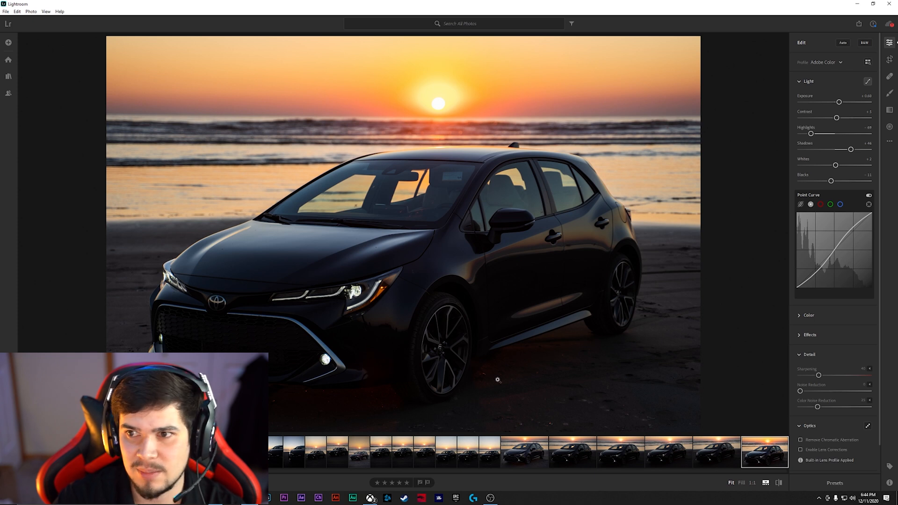
- Try the Whites at +36, reset them, and lower them to -54
left_click_drag(836, 166, 848, 180)
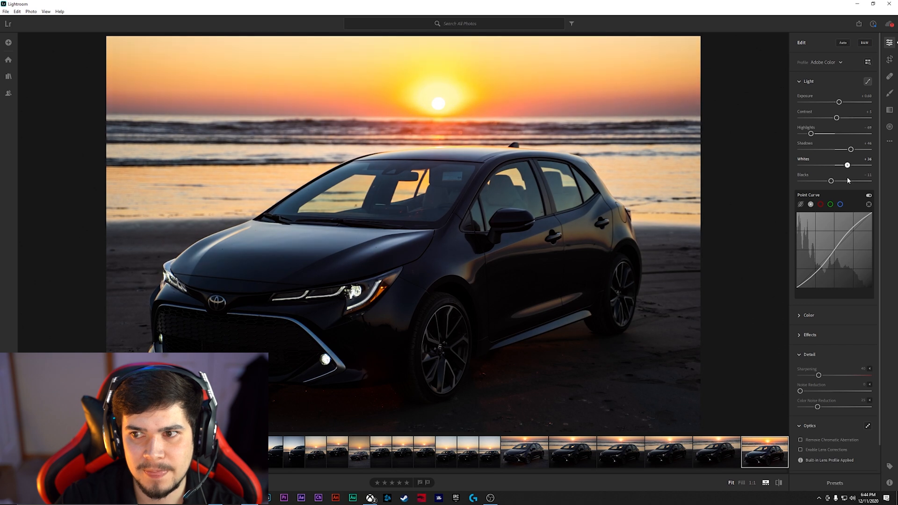
double_click(803, 161)
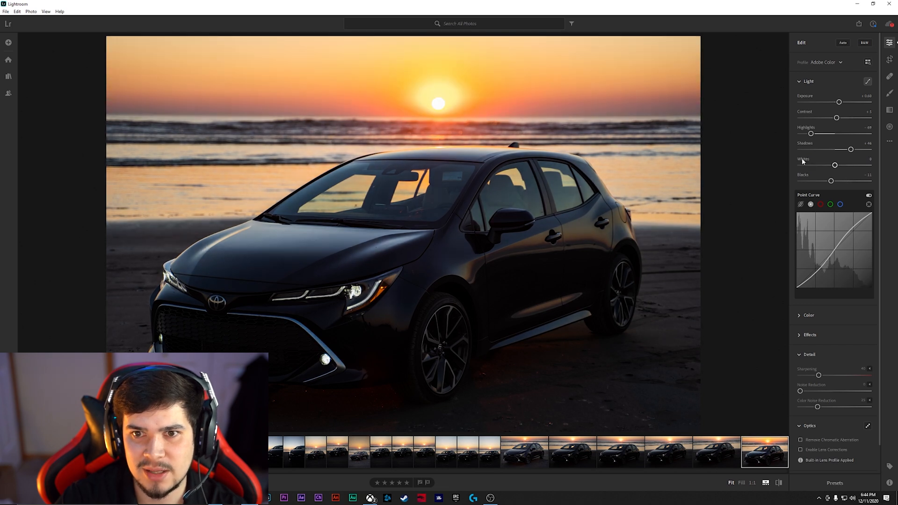
left_click_drag(834, 168, 815, 172)
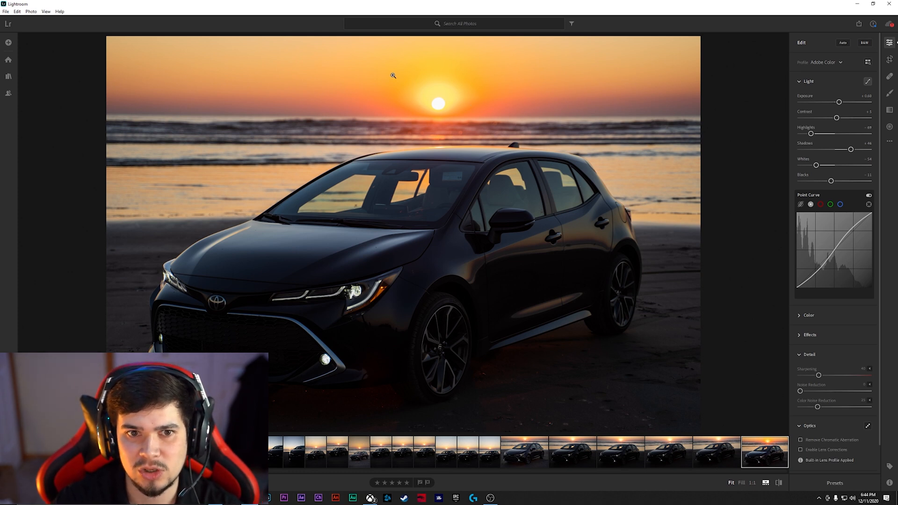
- Compare the edited car photo with its original several times, ending on the edited version
left_click(779, 485)
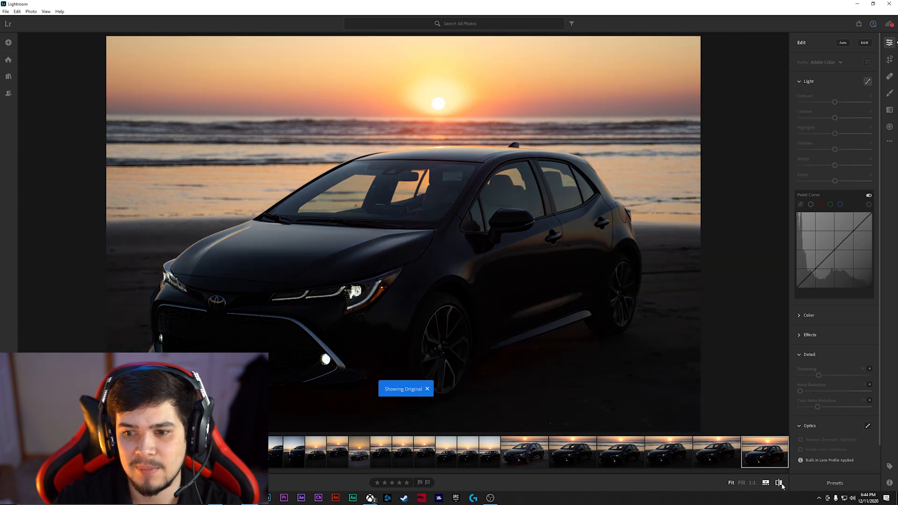
left_click(779, 484)
left_click(780, 485)
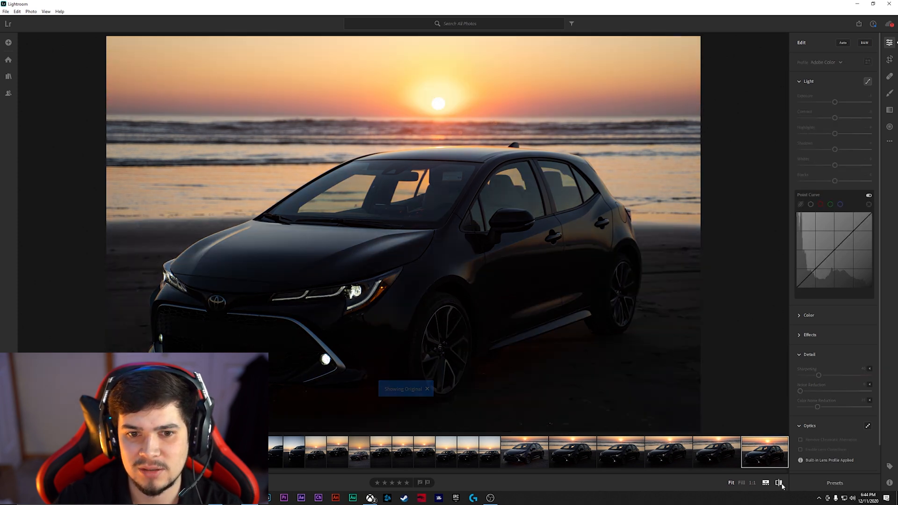
left_click(779, 484)
left_click(779, 484)
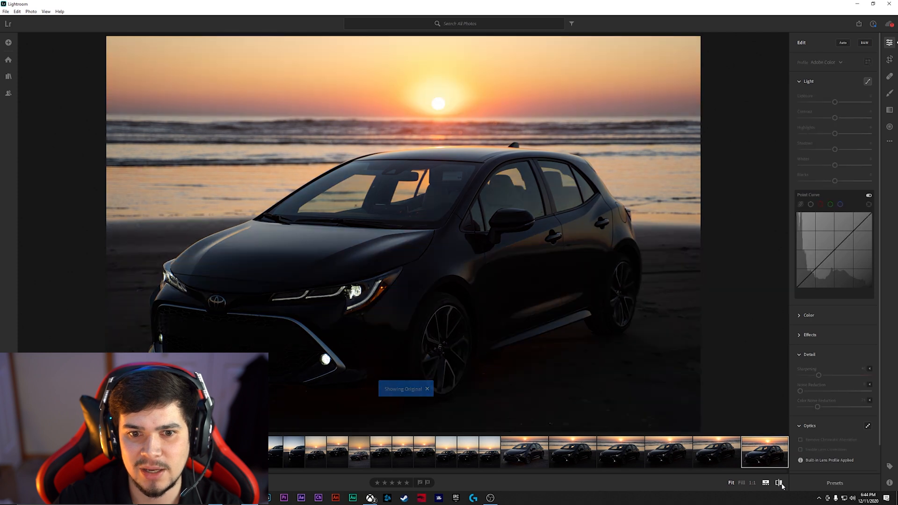
left_click(779, 484)
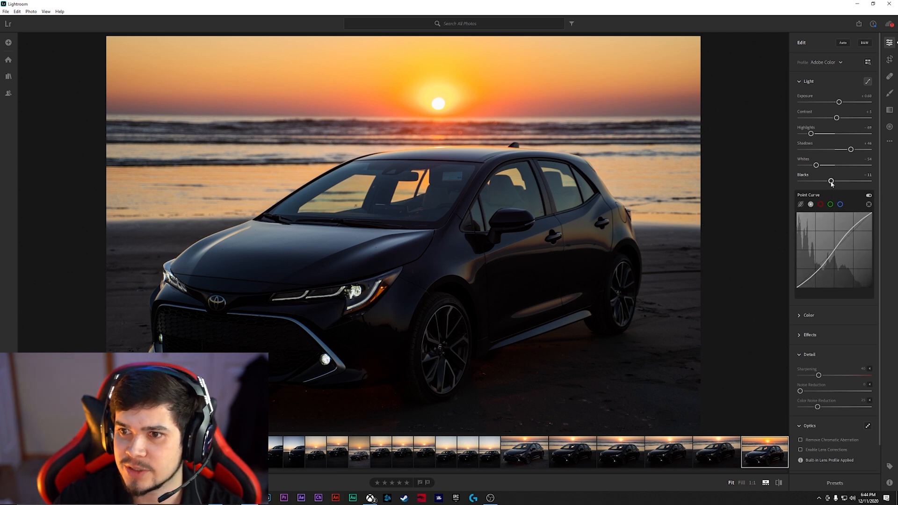
- Try brighter and darker Blacks, resetting them after each attempt, and set them slightly below zero
left_click_drag(831, 182, 860, 183)
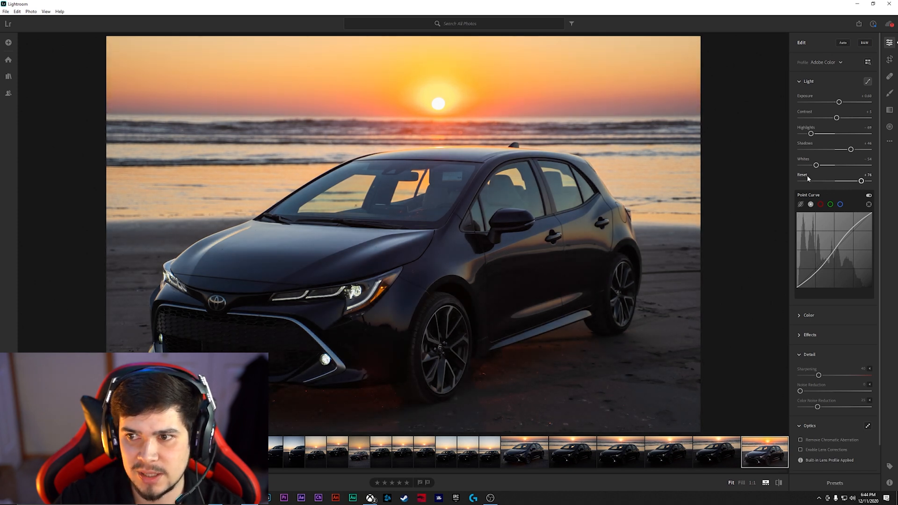
double_click(807, 175)
left_click_drag(835, 182, 835, 184)
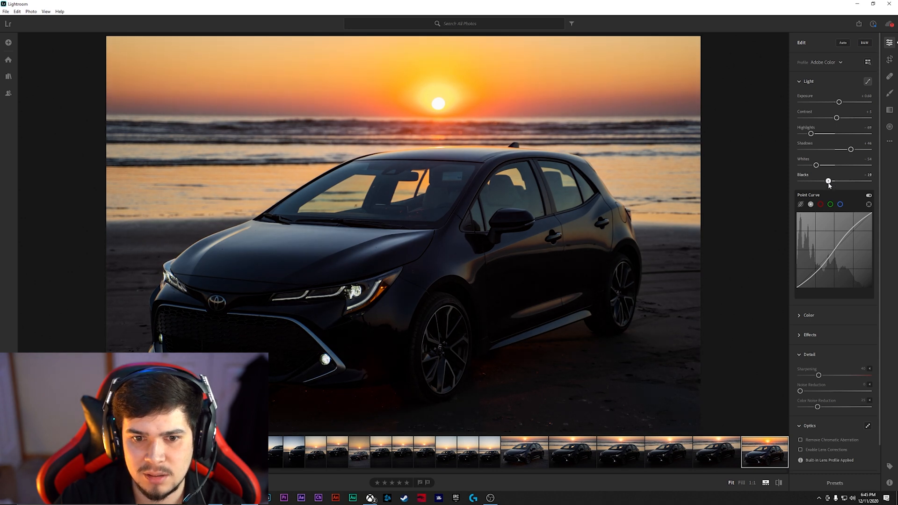
double_click(803, 176)
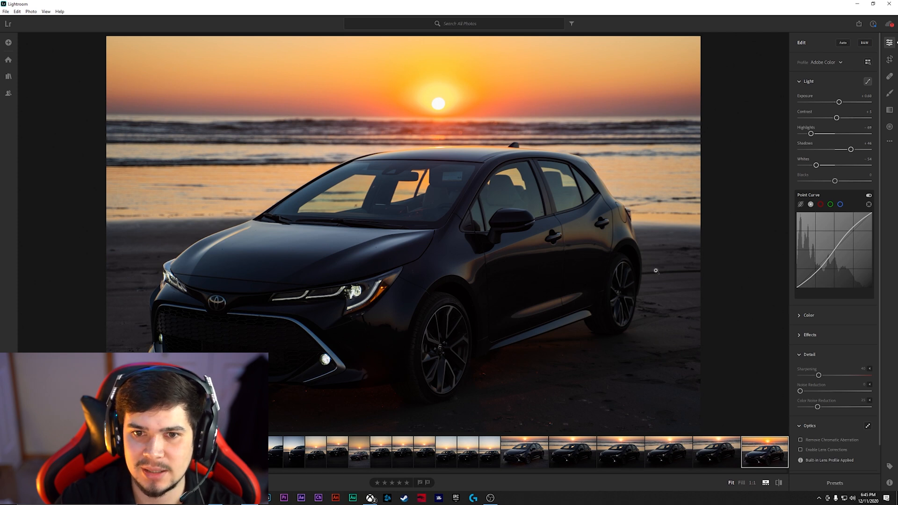
left_click_drag(835, 182, 832, 184)
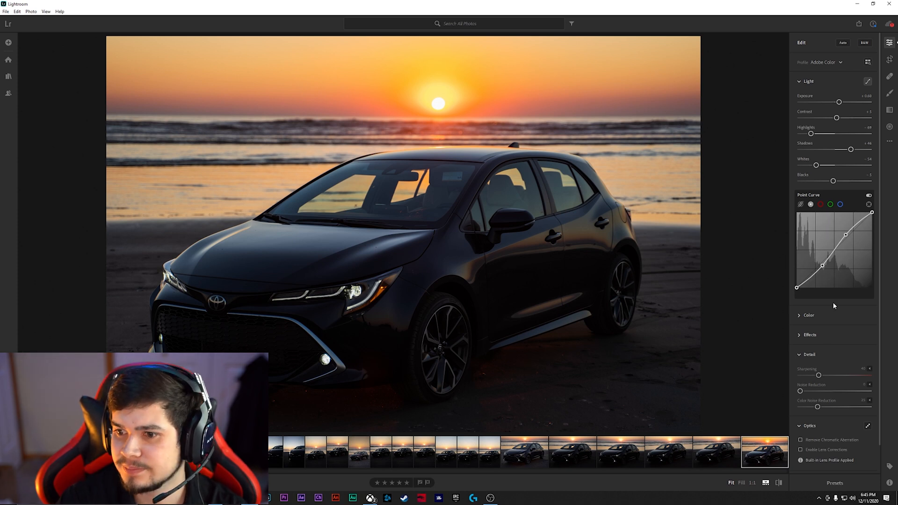
- Expand the Color settings, recheck the Light values, and collapse the Light settings
left_click(805, 82)
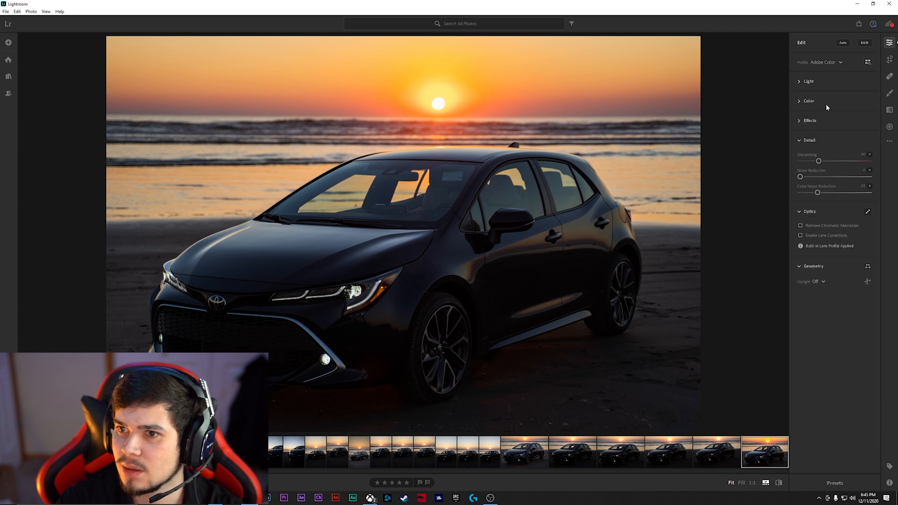
left_click(809, 101)
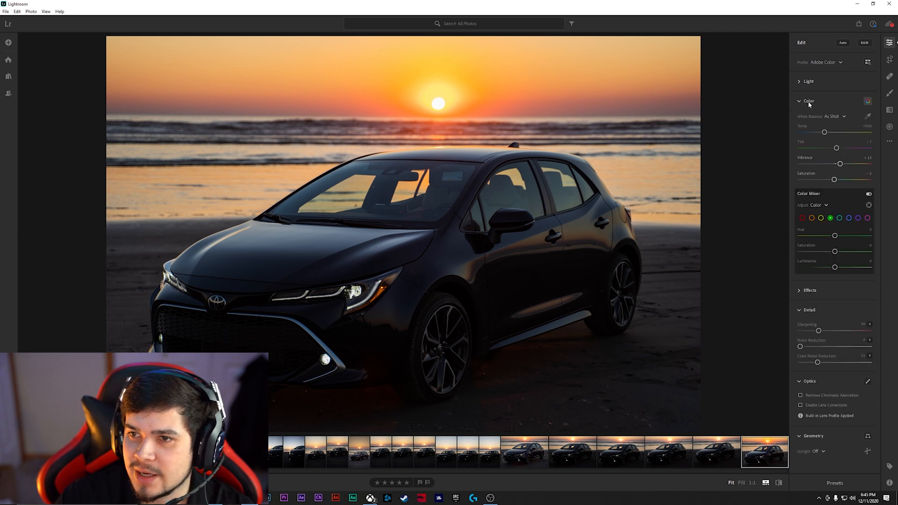
left_click(817, 82)
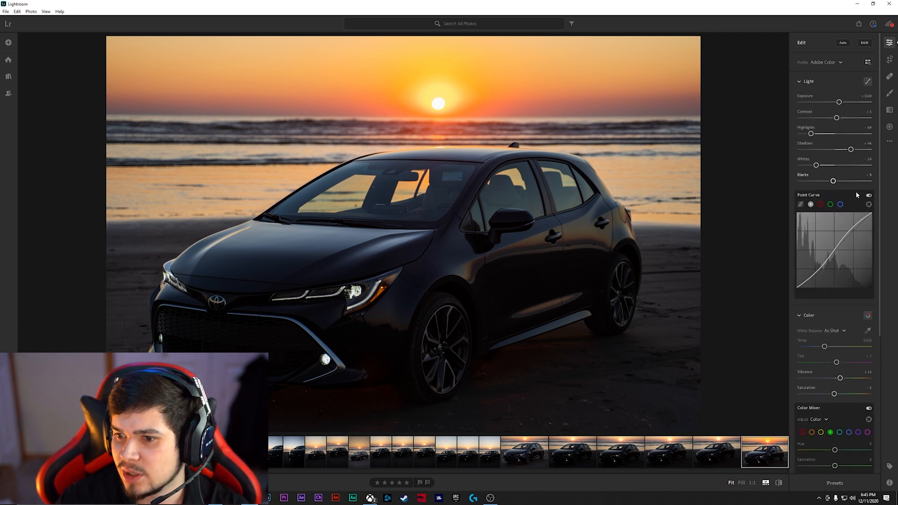
mouse_move(833, 284)
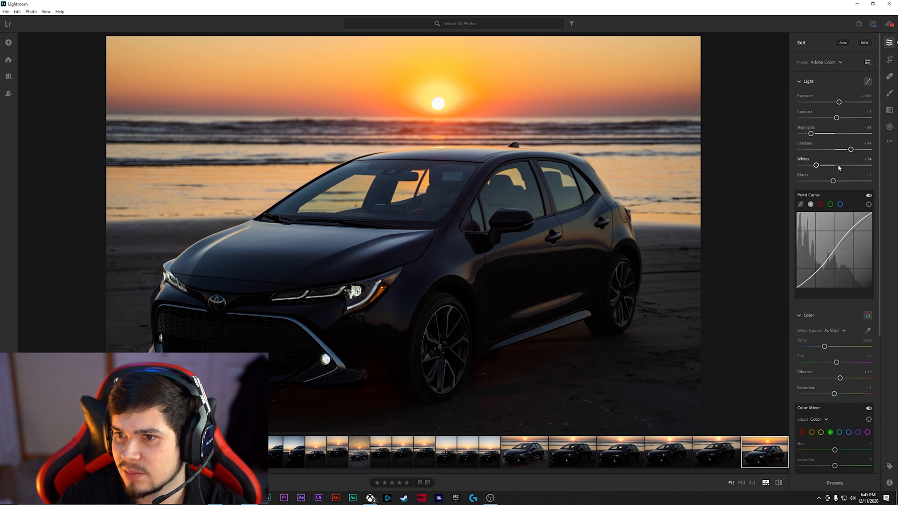
left_click(809, 82)
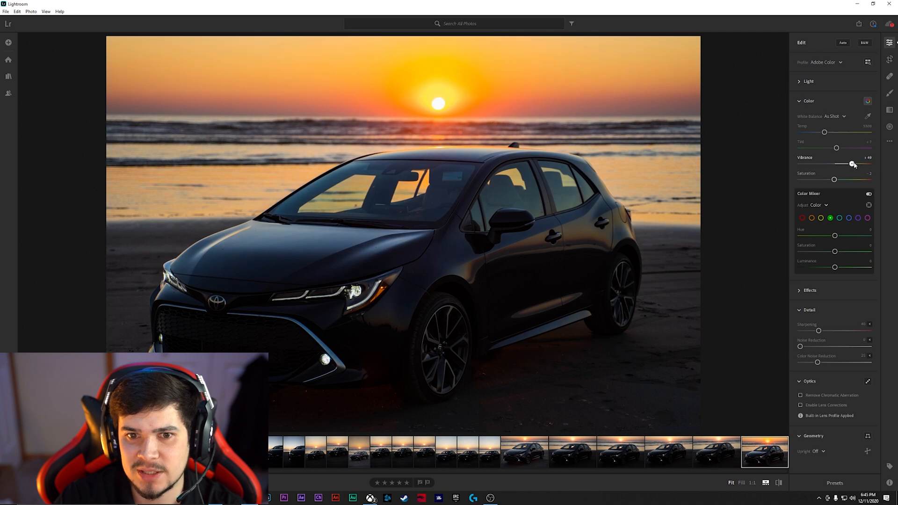
- Try the Vibrance at +100 and -100, reset it, and set it to +6
left_click_drag(852, 166, 889, 165)
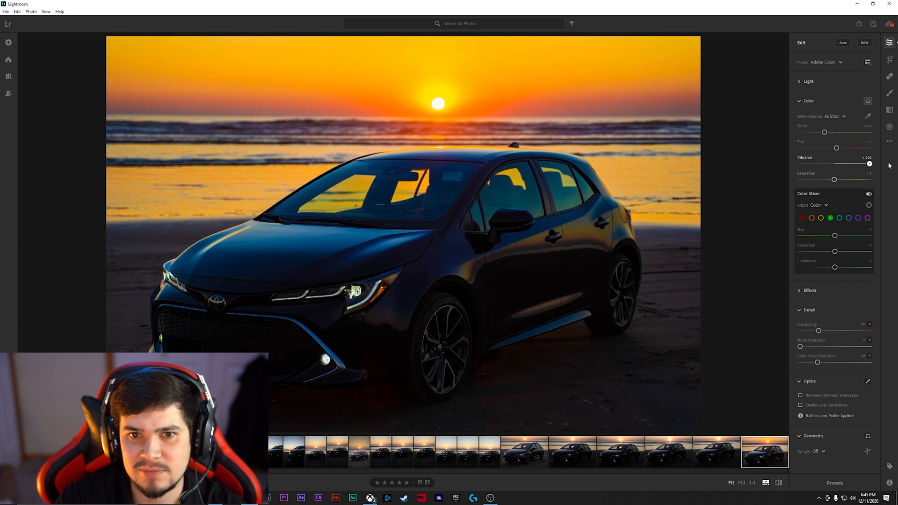
double_click(810, 161)
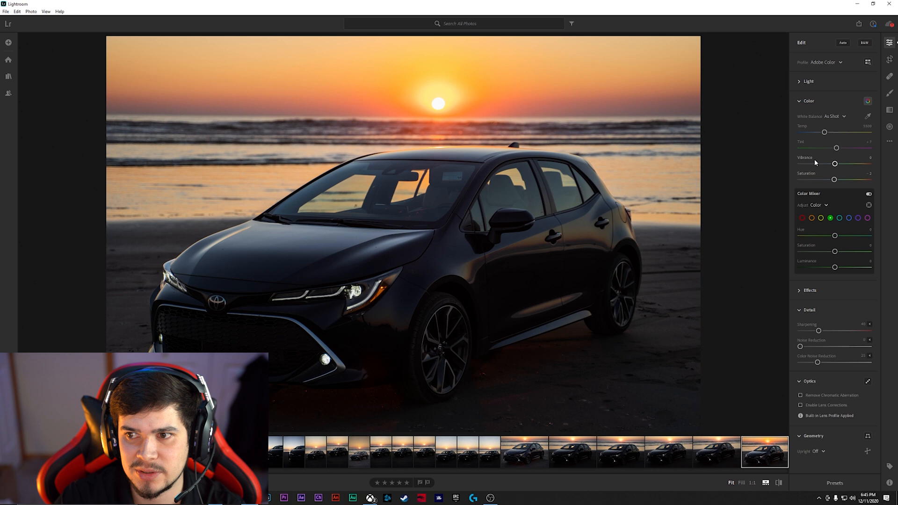
left_click_drag(835, 164, 791, 166)
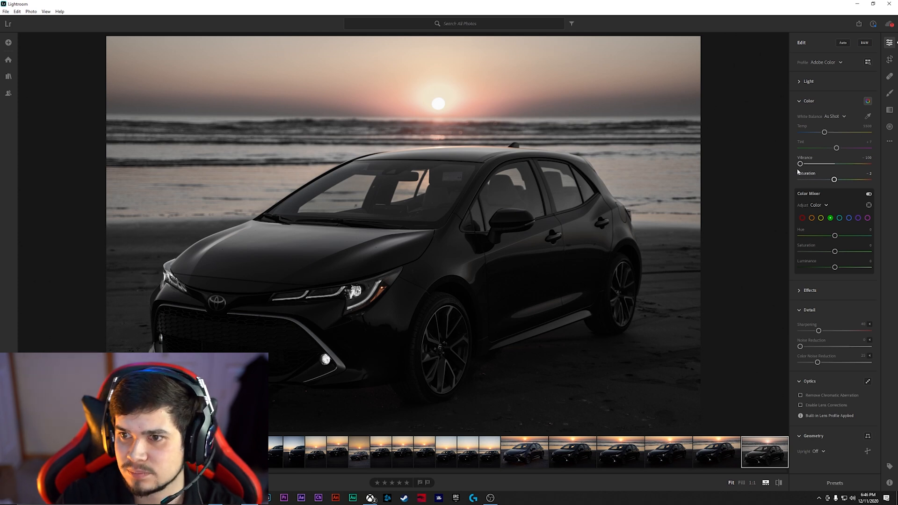
left_click_drag(799, 164, 819, 166)
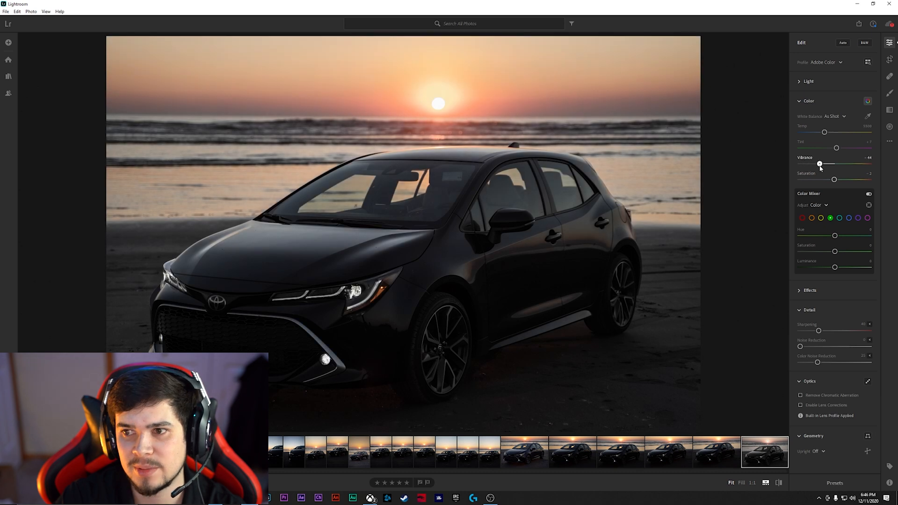
double_click(807, 159)
mouse_move(834, 165)
left_mouse_down()
mouse_move(858, 168)
mouse_move(838, 172)
left_mouse_up()
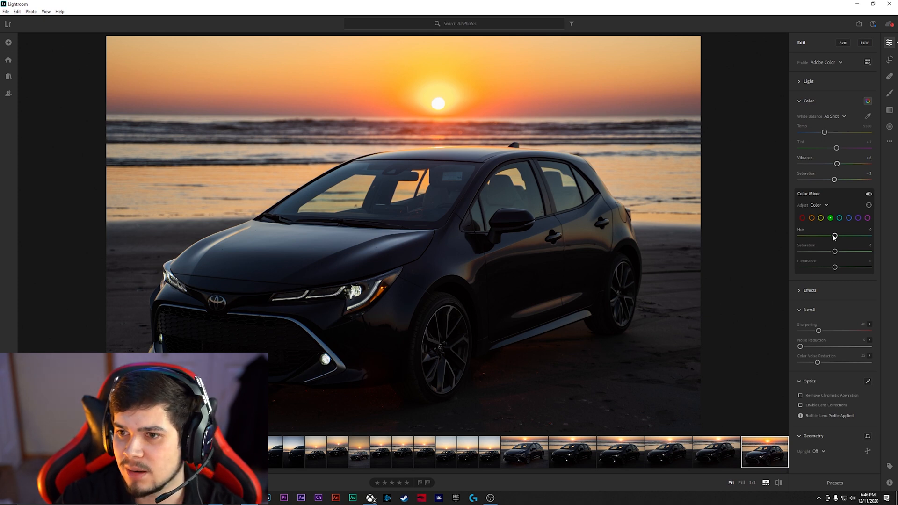
- Try the overall Saturation raised and lowered to -20, and reset it to 0
left_click_drag(835, 181, 848, 182)
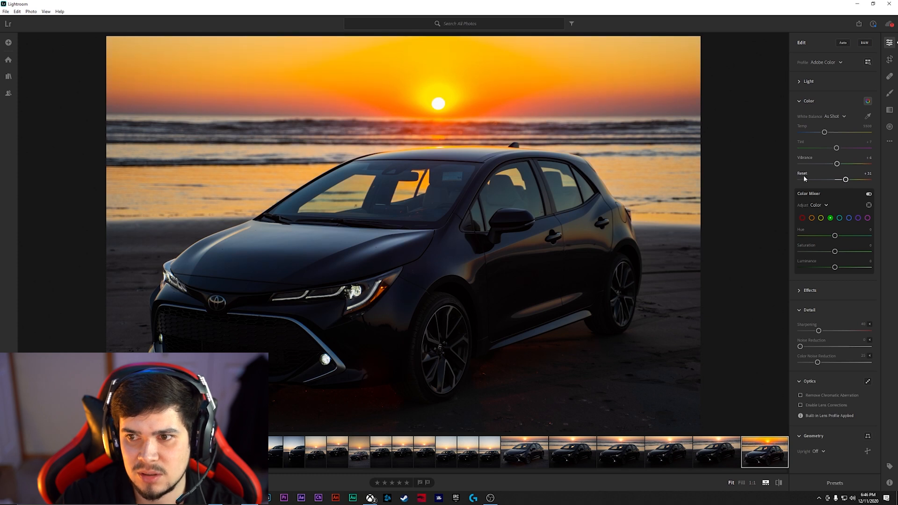
double_click(805, 175)
left_click_drag(842, 182, 825, 181)
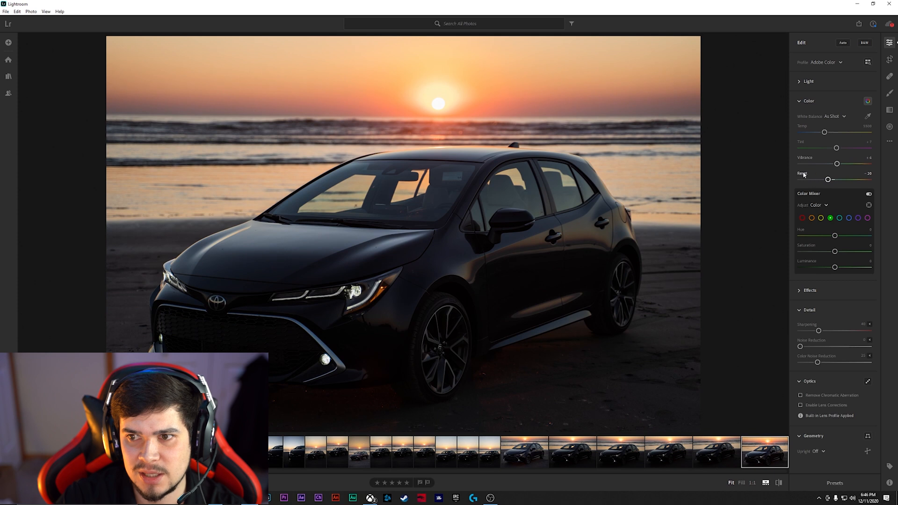
double_click(804, 175)
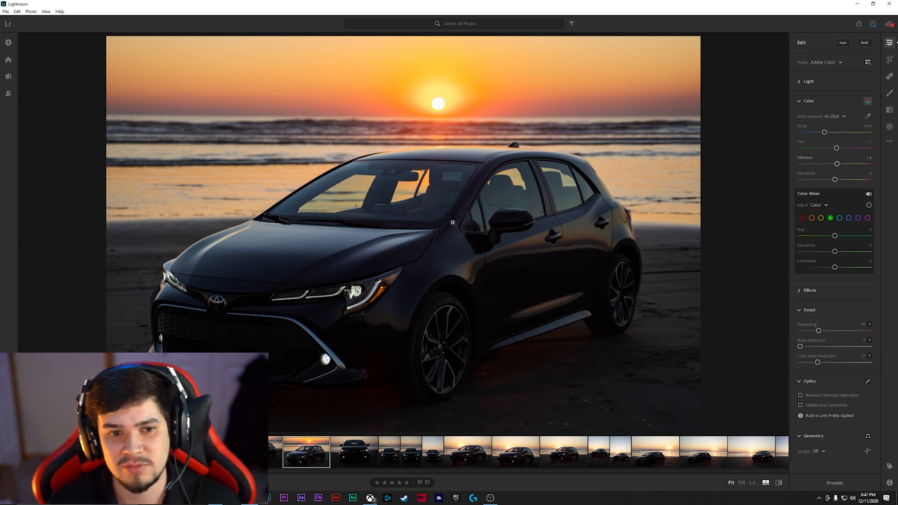
- Inspect the headlight up close, then try several warmer white balance temperatures and reset the Temp
left_click(421, 287)
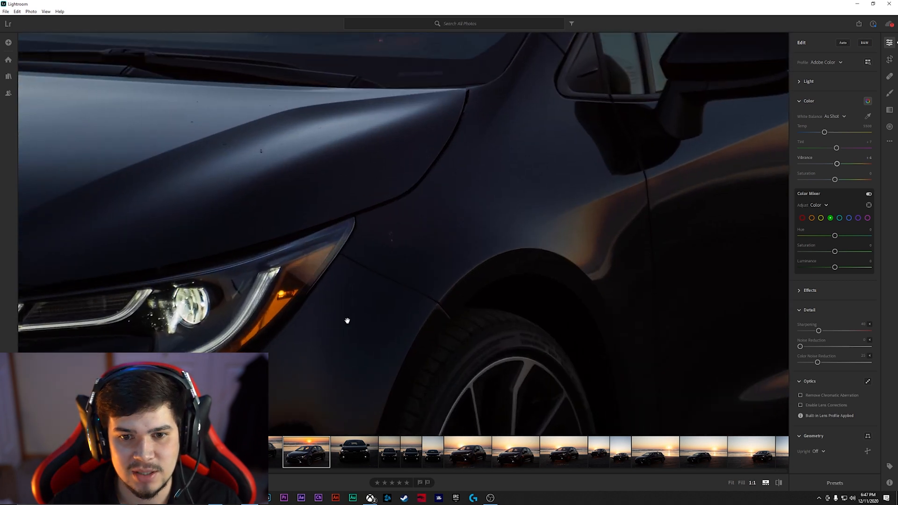
left_click_drag(218, 292, 470, 233)
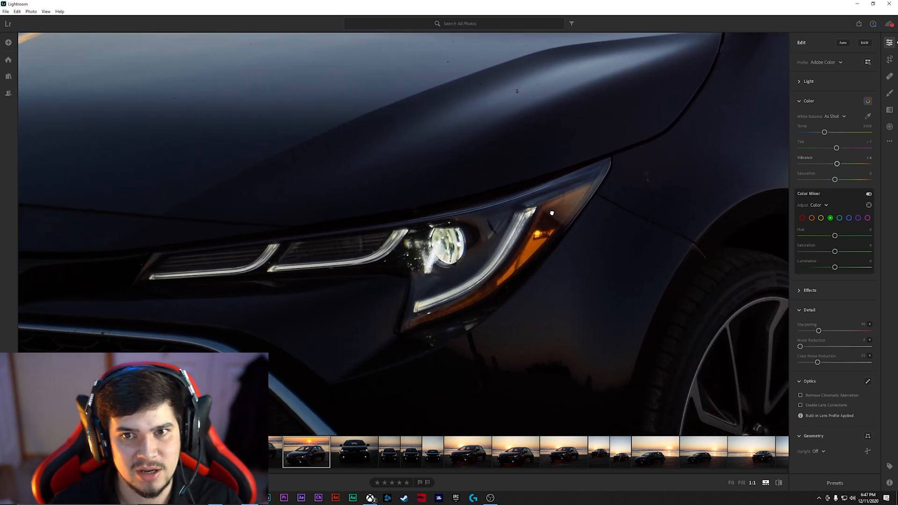
left_click(546, 215)
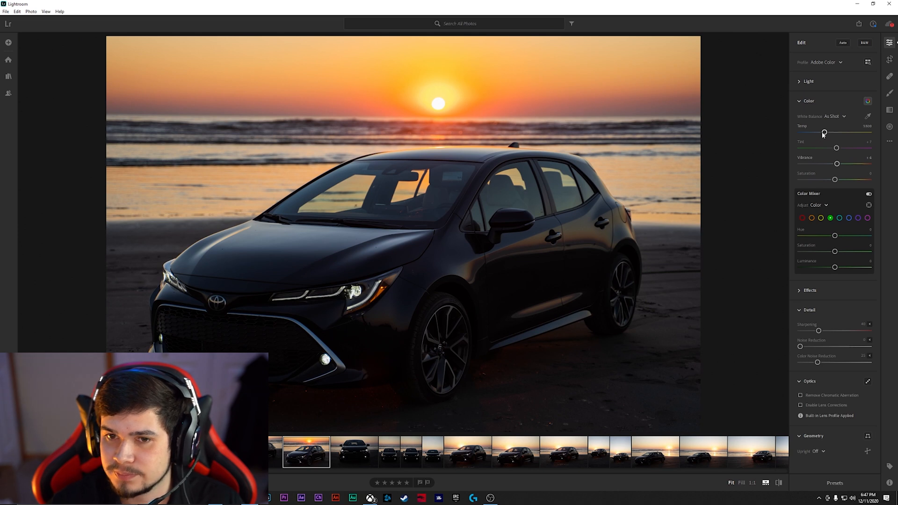
left_click_drag(824, 134, 832, 135)
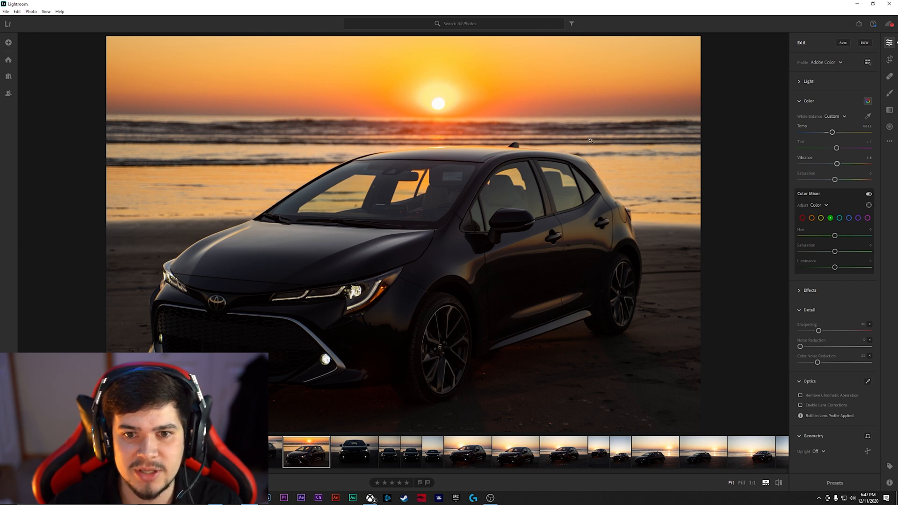
left_click_drag(832, 134, 828, 135)
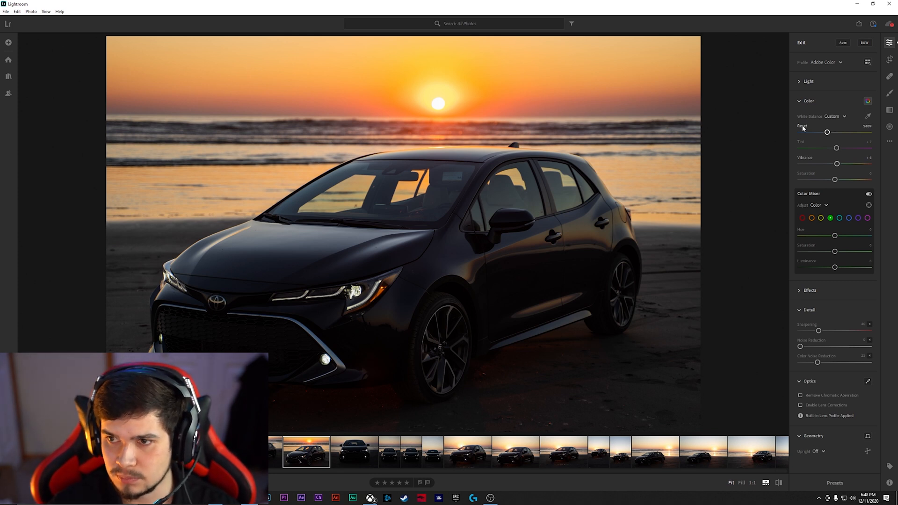
left_click_drag(827, 135, 829, 135)
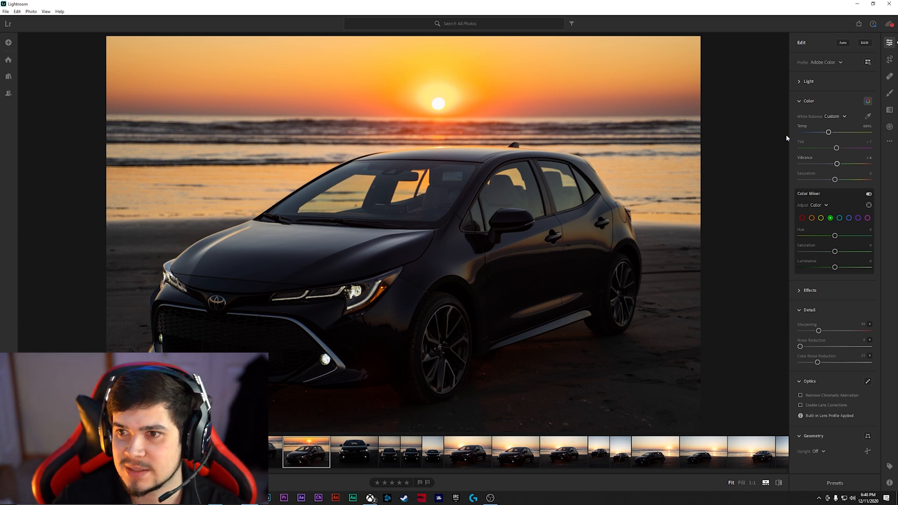
double_click(803, 129)
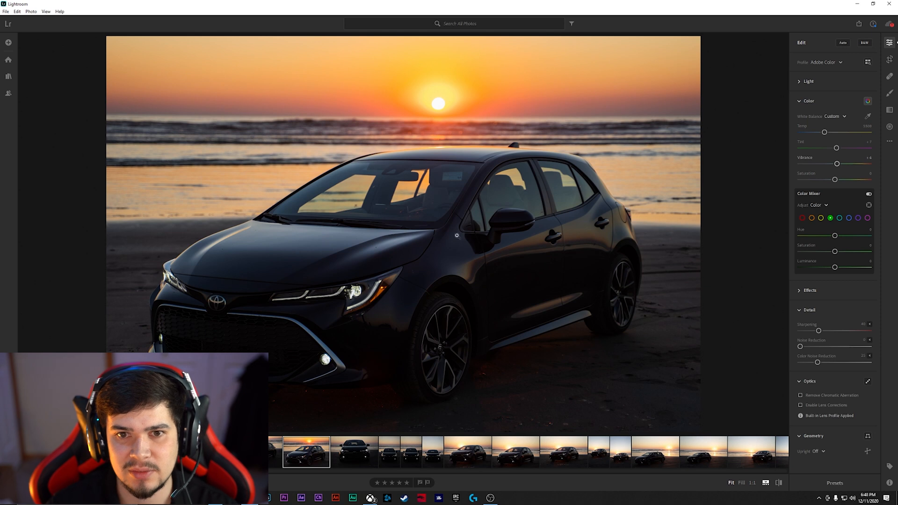
- Try cooler white balance temperatures, undo the strongly blue one, and set the Temp to about 4840
left_click_drag(825, 133, 823, 134)
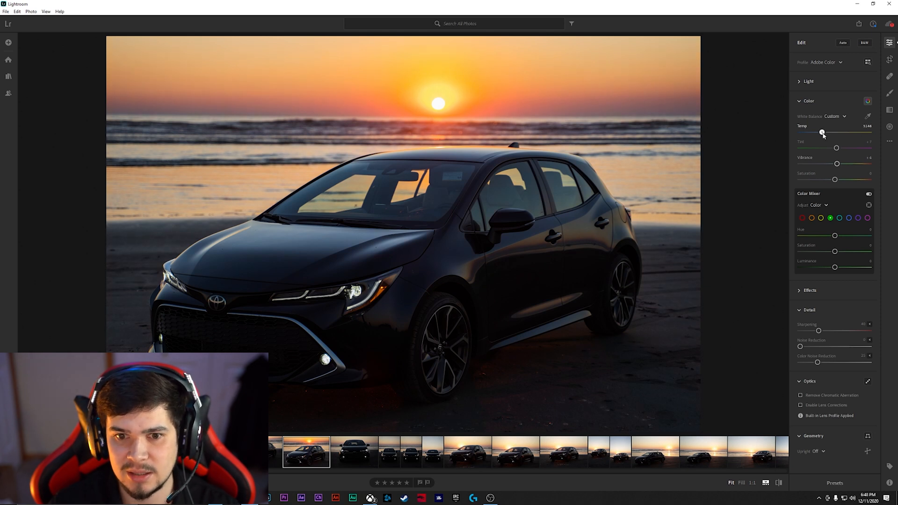
left_click_drag(823, 134, 817, 139)
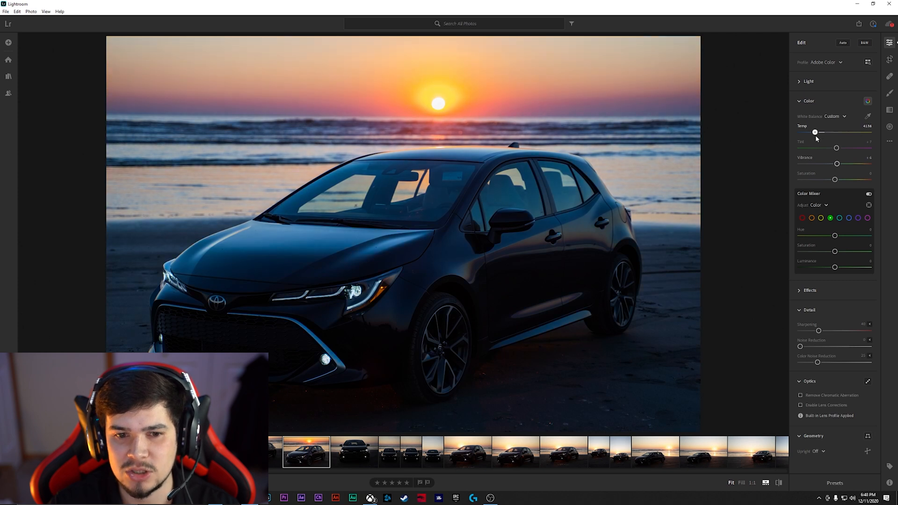
key("ctrl+z")
left_click_drag(825, 134, 821, 135)
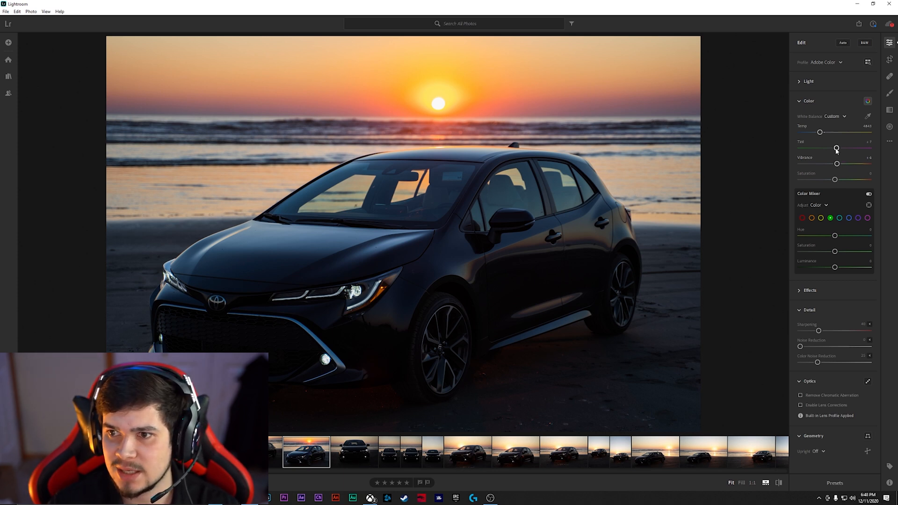
- Try a strongly green Tint, undo it, and raise the Tint to about +28
left_click_drag(836, 150, 817, 151)
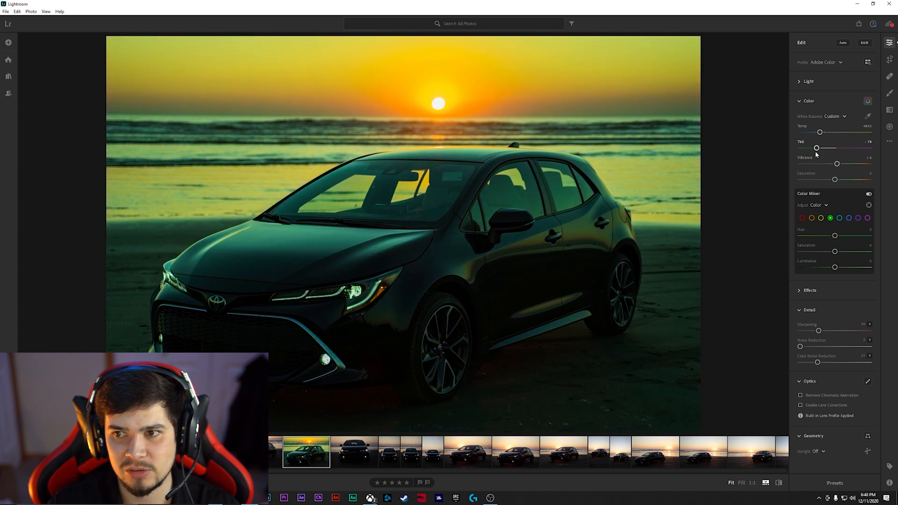
key("ctrl+z")
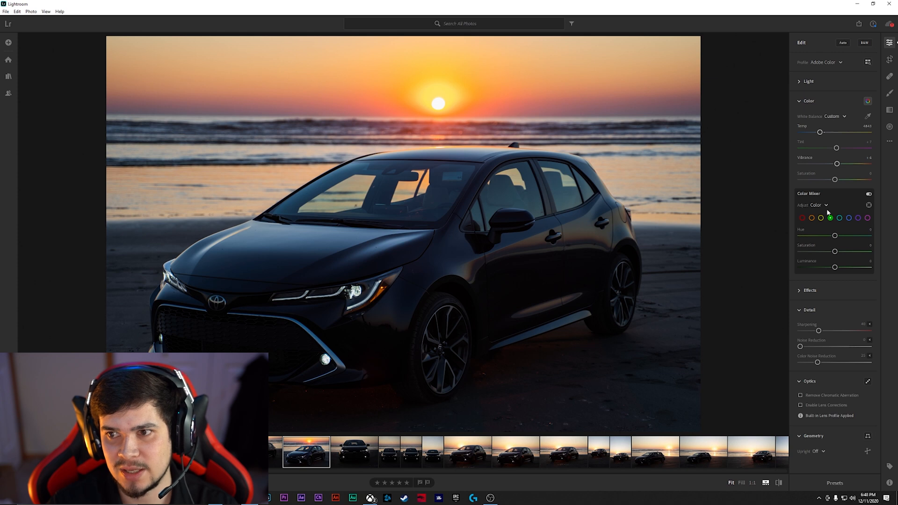
left_click_drag(836, 148, 842, 149)
- Strongly lower the purple saturation in the Color Mixer, lower the magenta saturation to about -86, and compare with the original
left_click(859, 218)
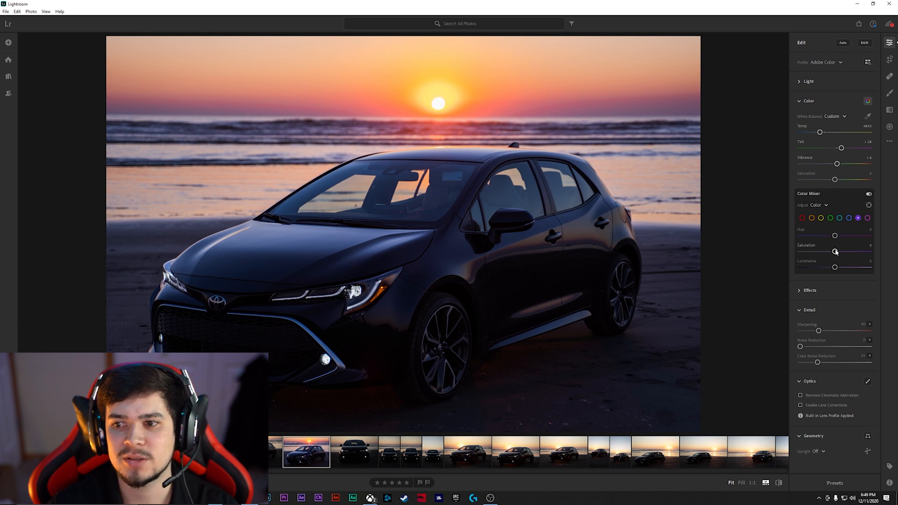
left_click_drag(835, 251, 808, 253)
left_click(868, 218)
left_click_drag(835, 251, 805, 258)
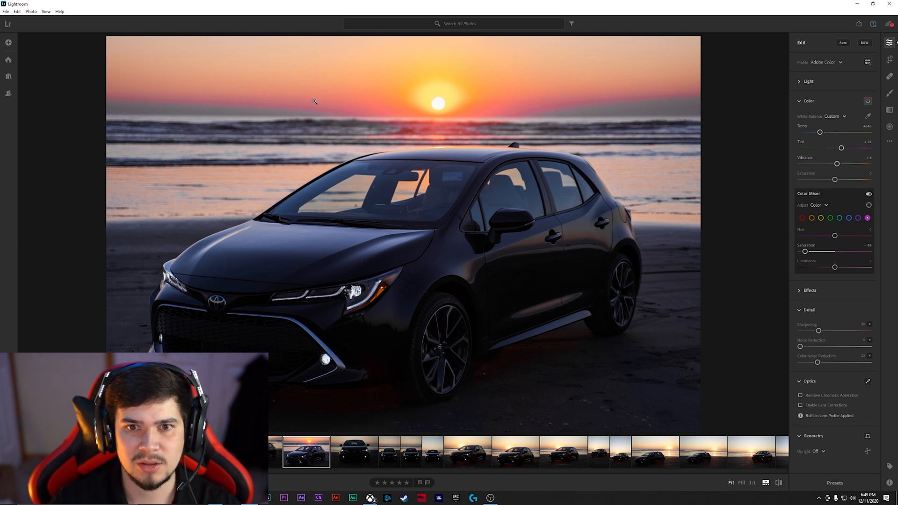
left_click(779, 484)
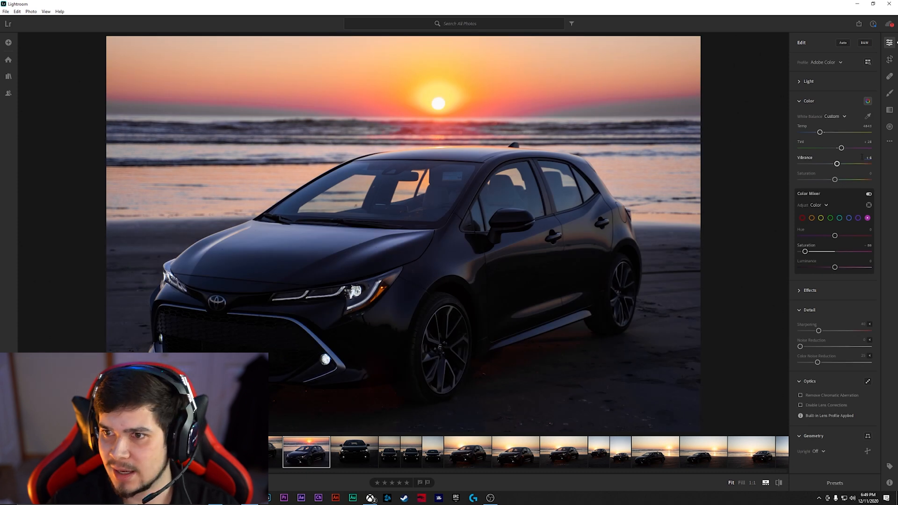
- Set the Tint to +15, compare with the original, and recheck the purple and magenta Color Mixer values
left_click(868, 142)
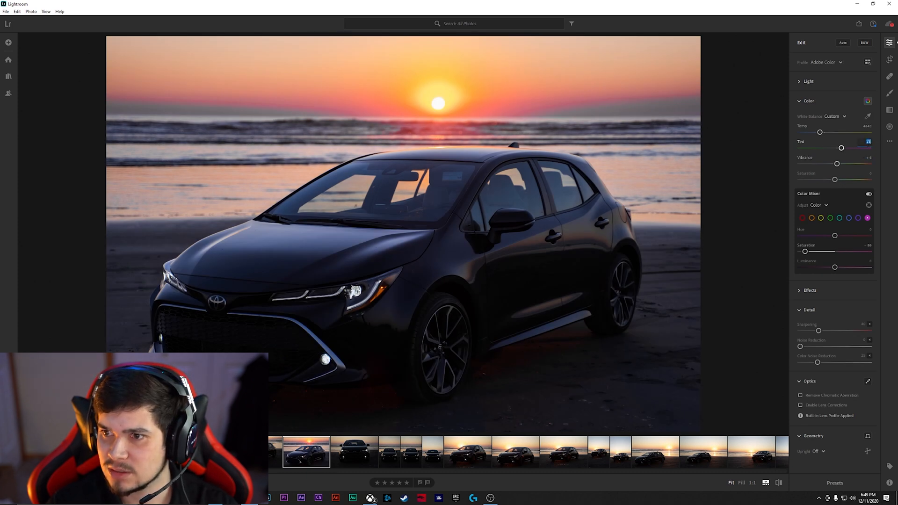
type("15")
key("Return")
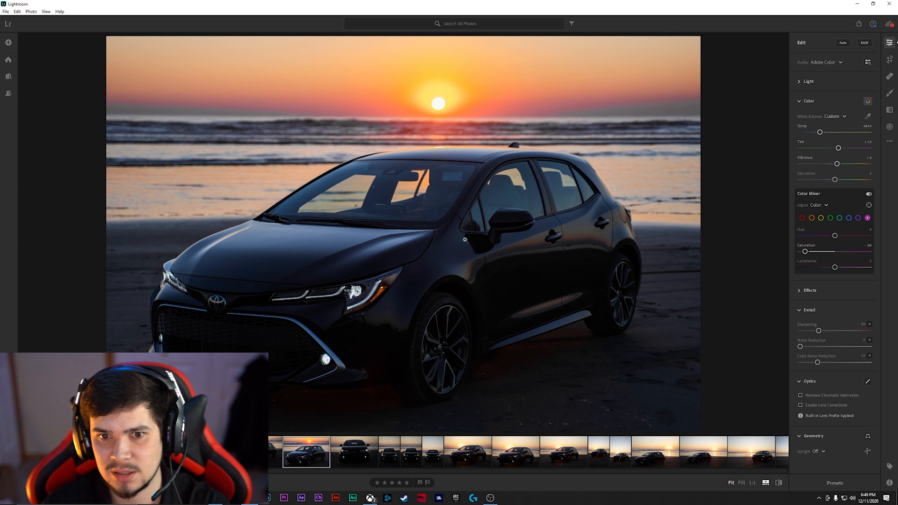
left_click(778, 483)
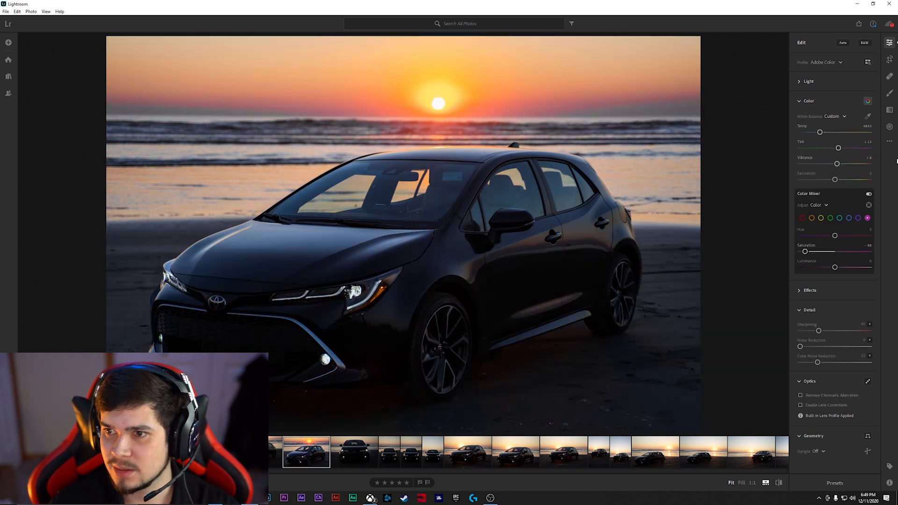
left_click(858, 219)
left_click(868, 218)
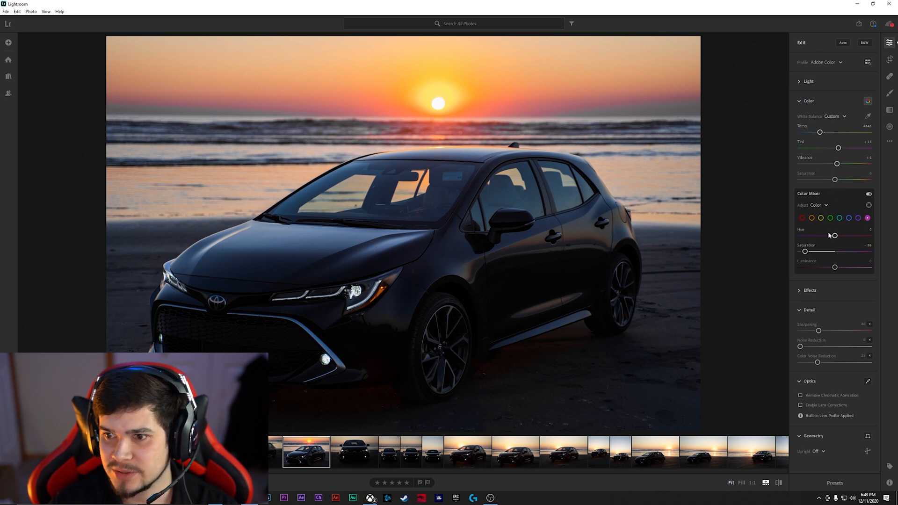
- Collapse the Color settings, expand the Effects settings, and try the Clarity at +100 before resetting it
left_click(815, 99)
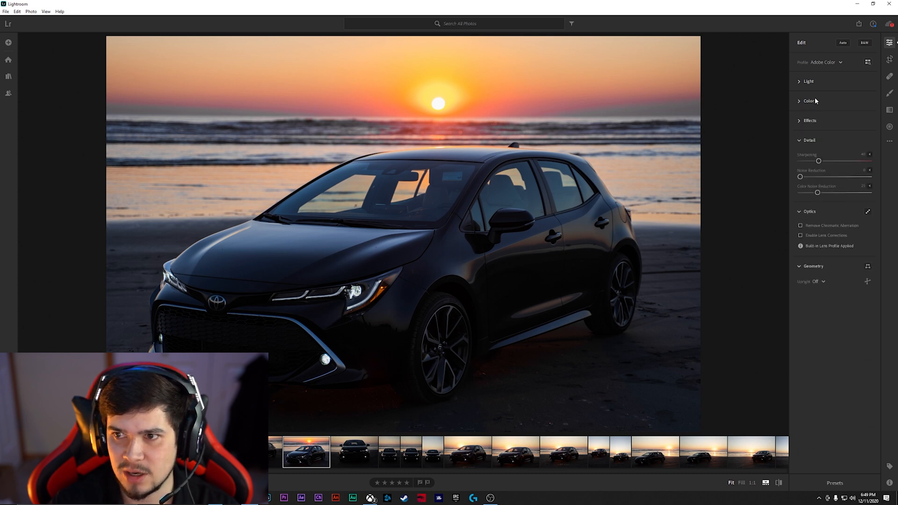
left_click(811, 123)
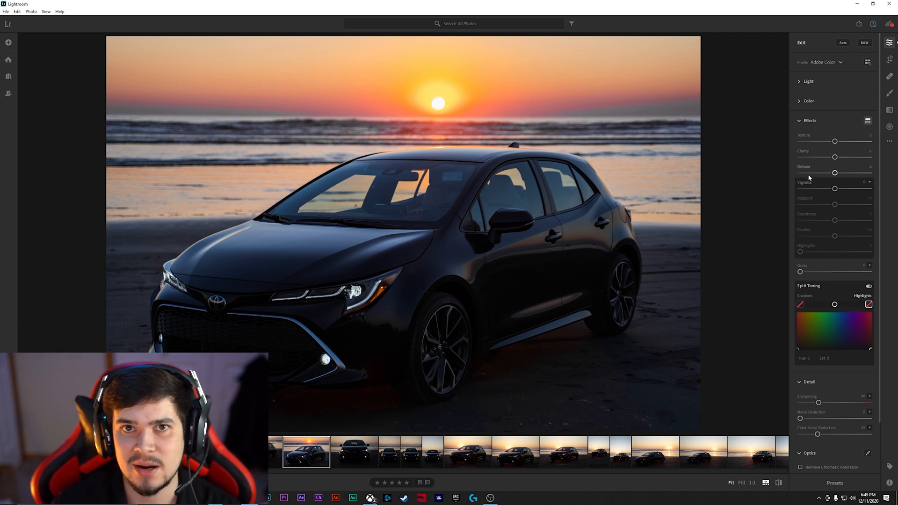
left_click_drag(837, 159, 870, 158)
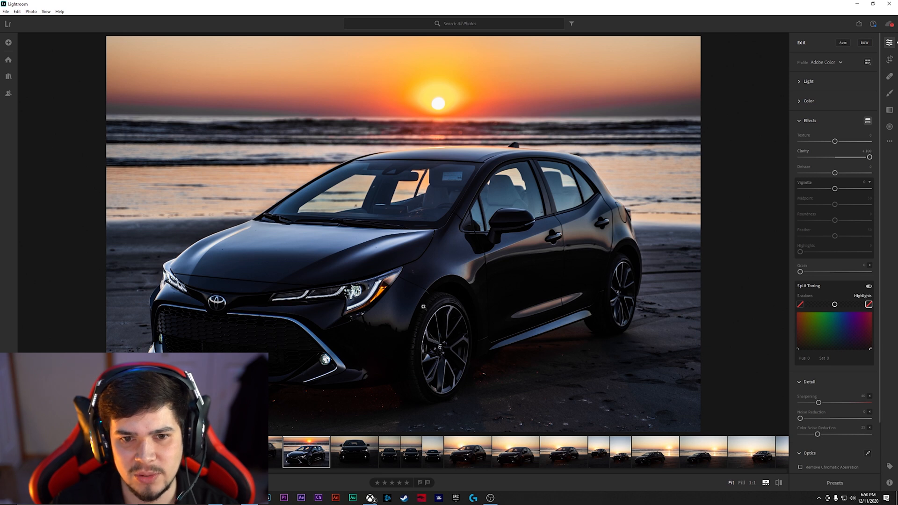
double_click(803, 151)
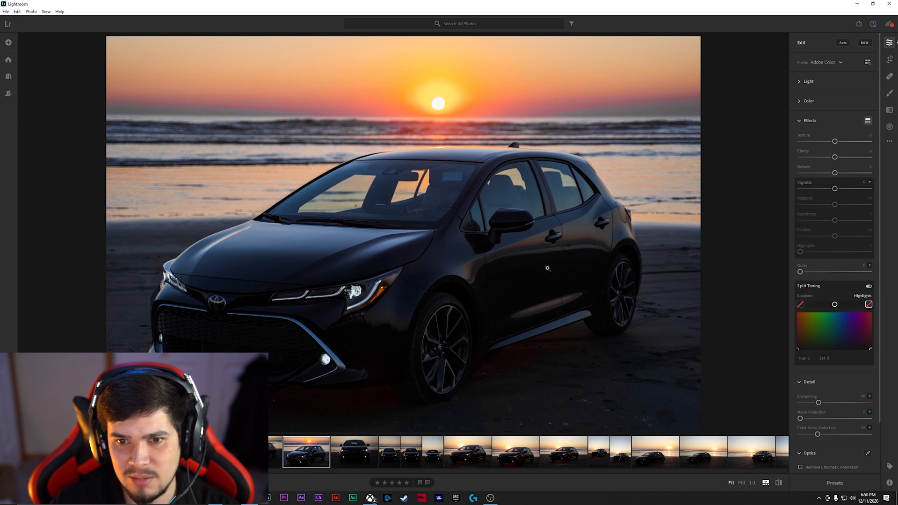
- Set the Clarity to +25 while viewing the car's front fender up close, and check the waves in the background
left_click(440, 270)
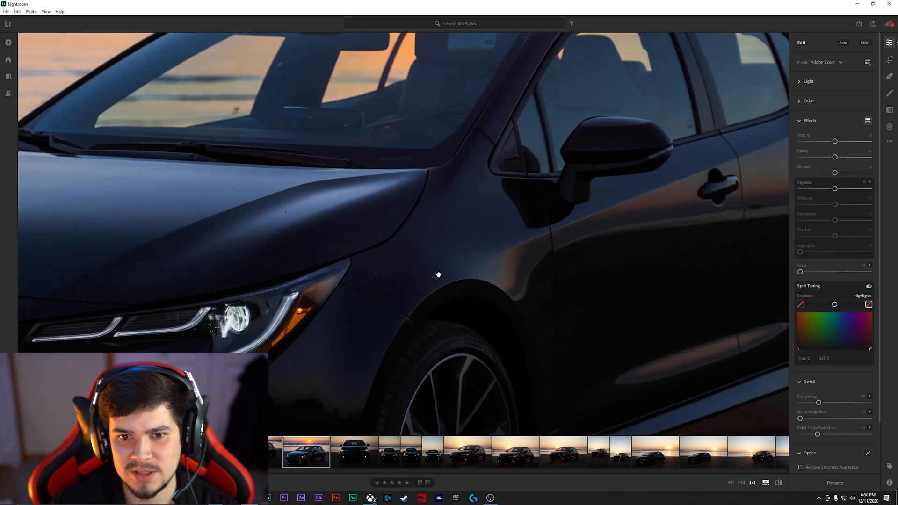
left_click_drag(834, 158, 850, 158)
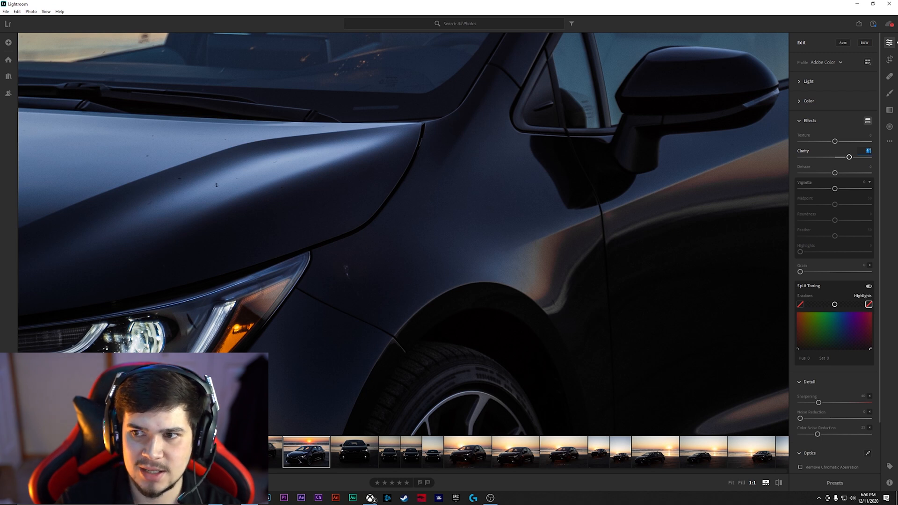
type("25")
key("Return")
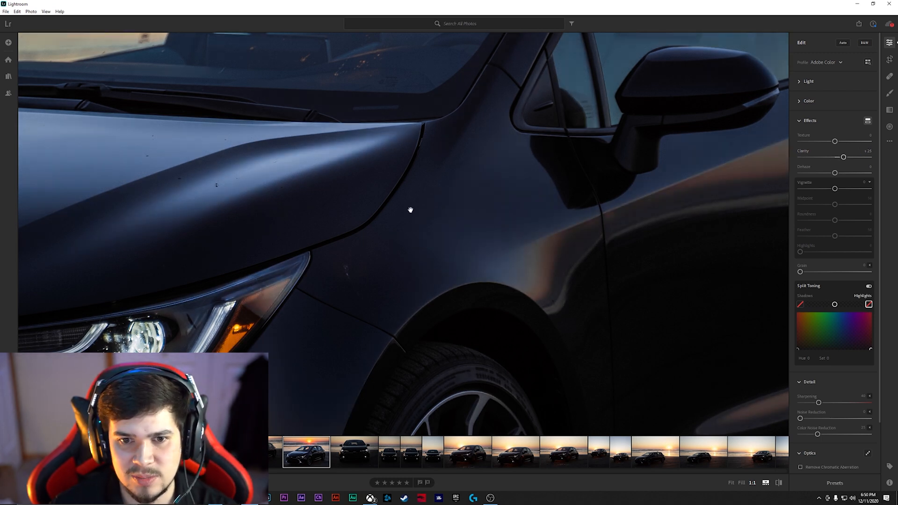
left_click(408, 208)
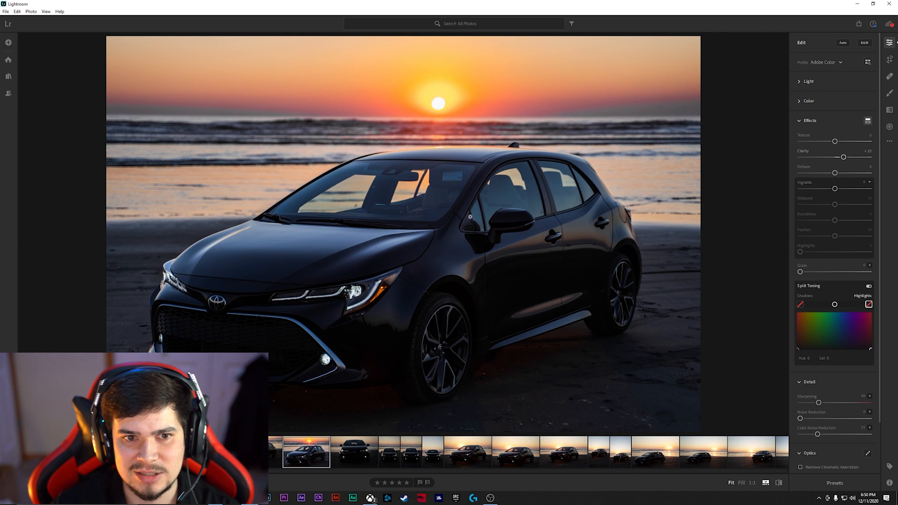
left_click(200, 140)
left_click(297, 151)
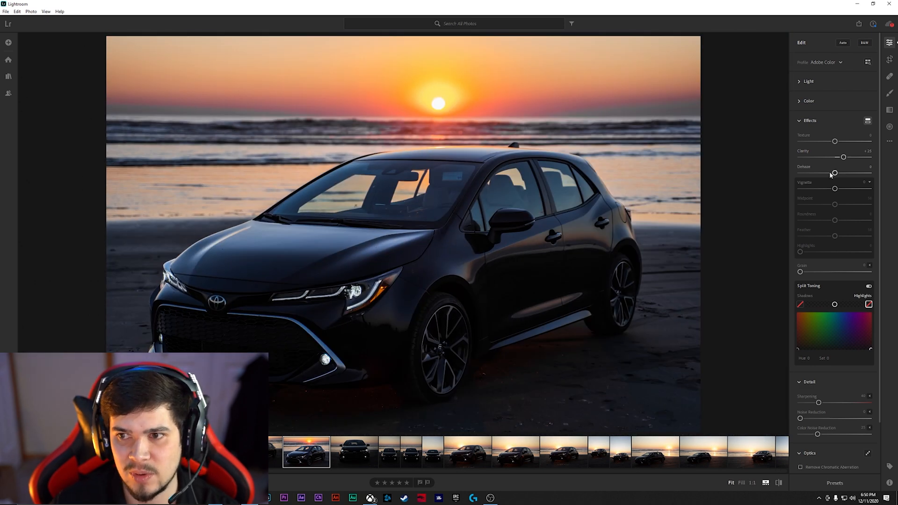
- Try the Texture at -100, inspect its effect on the fender, roof and waves up close, and reset it
left_click_drag(835, 141, 795, 149)
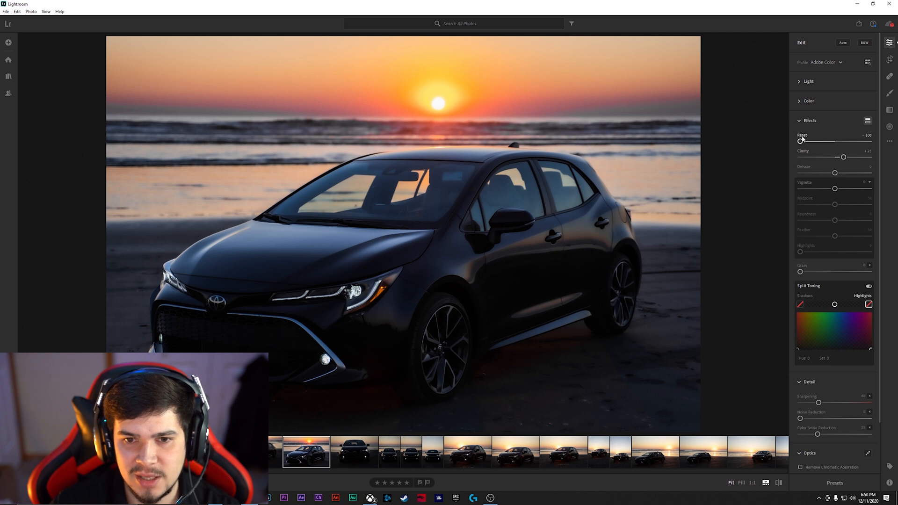
mouse_move(803, 138)
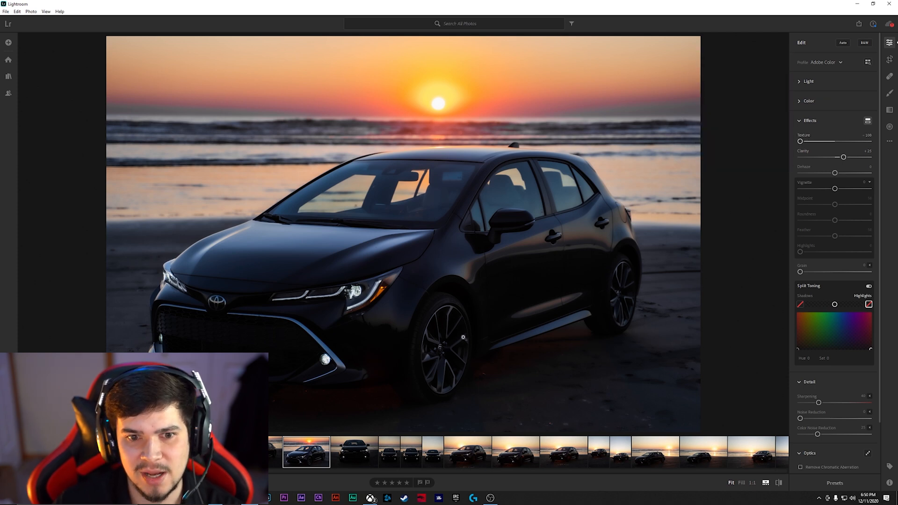
left_click(426, 270)
left_click(425, 268)
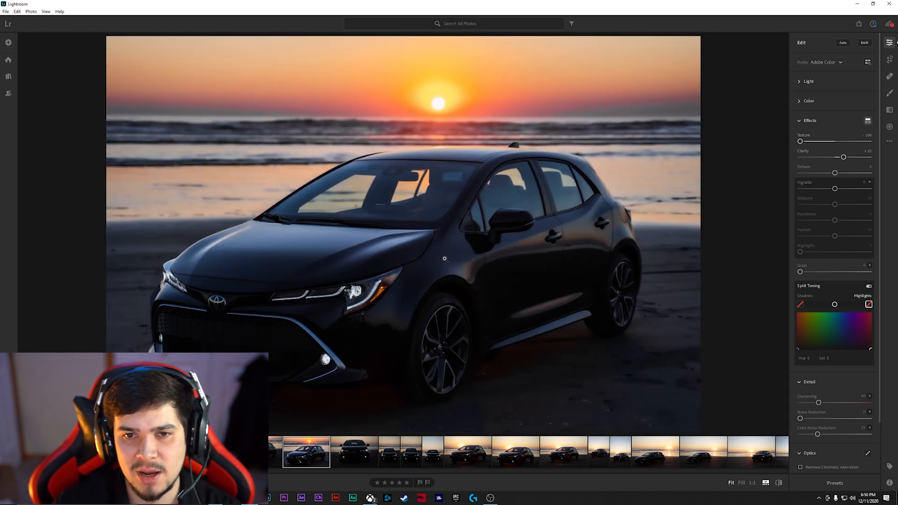
left_click(421, 149)
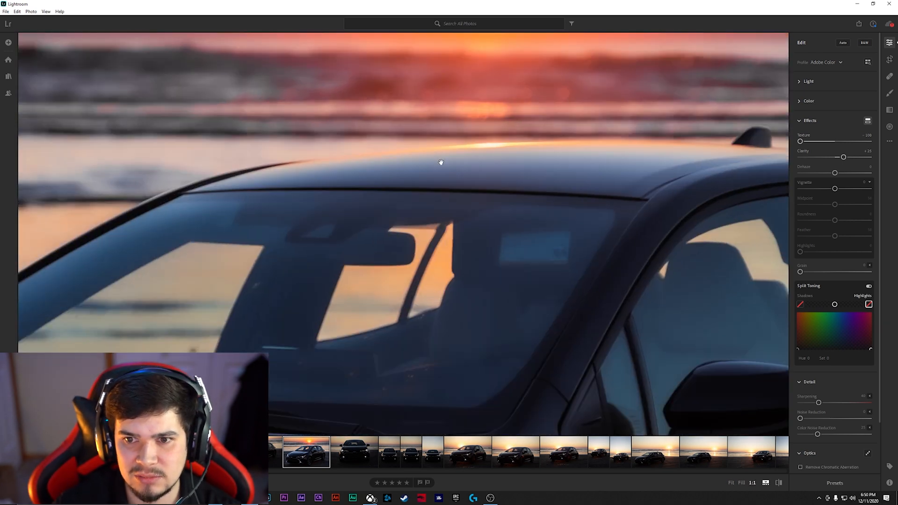
left_click(440, 158)
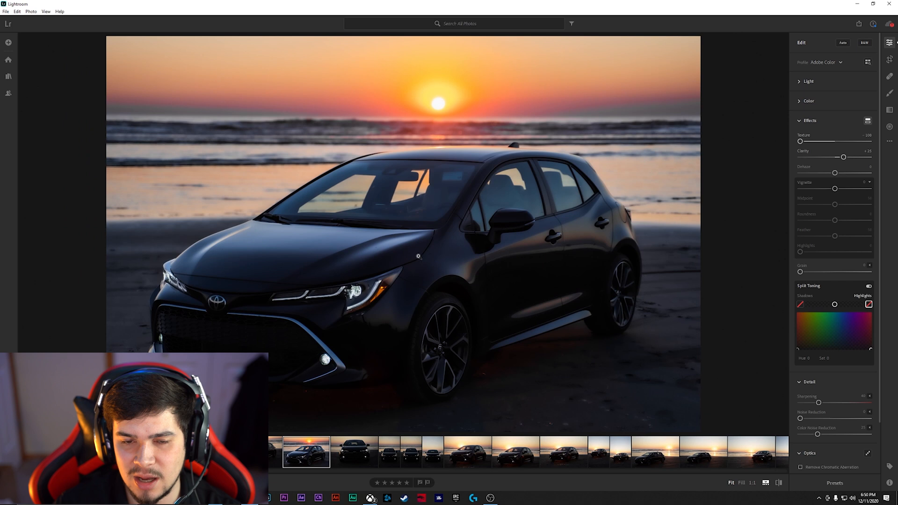
left_click(430, 153)
left_click(430, 152)
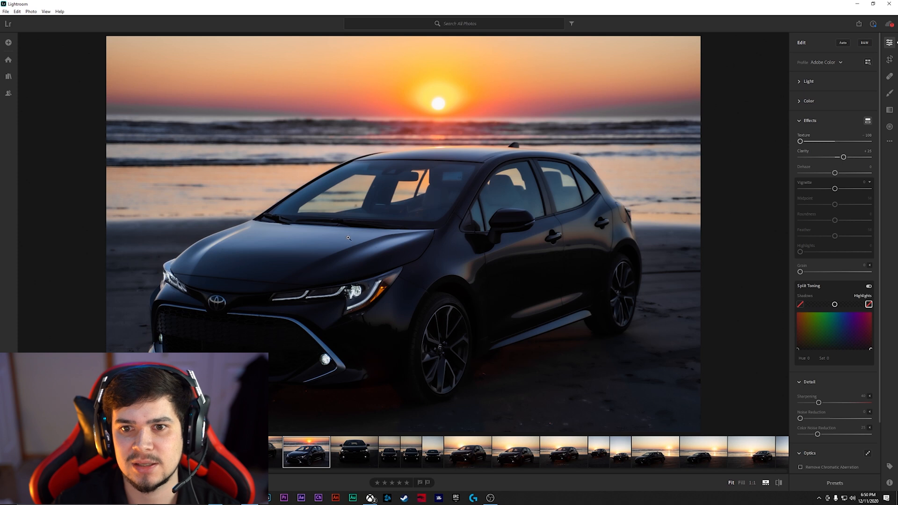
double_click(802, 136)
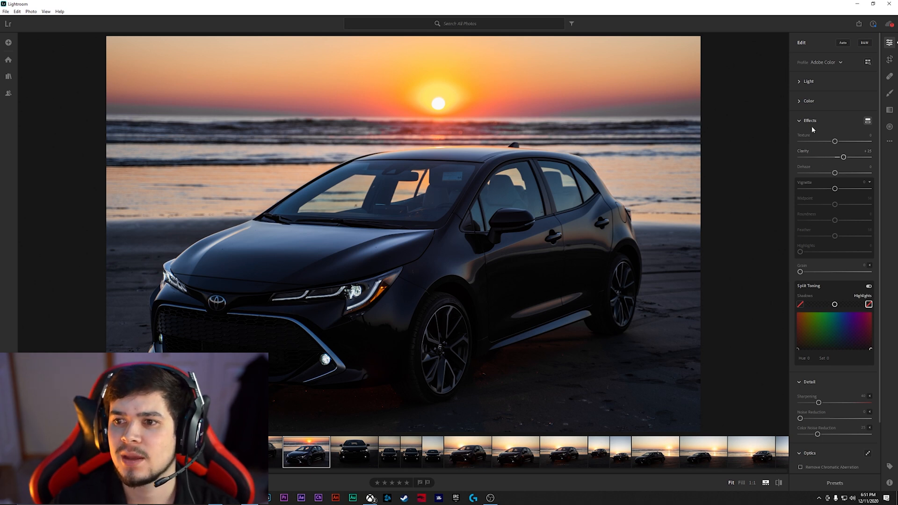
- Try a strongly negative Dehaze on the car photo, and reset it
left_click_drag(836, 175, 802, 172)
double_click(802, 171)
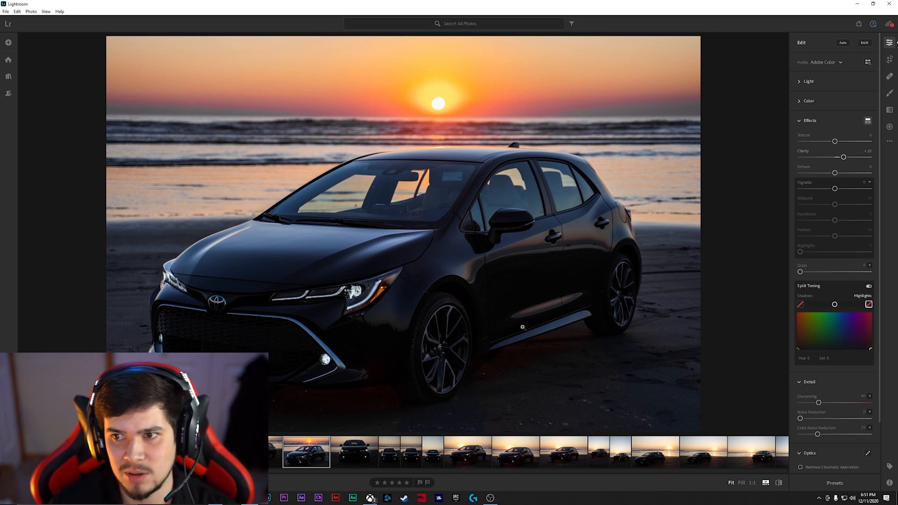
- Try the Noise Reduction at 9, checking the effect on the car's hood and fender both up close and in the full photo
scroll(832, 245, "down", 2)
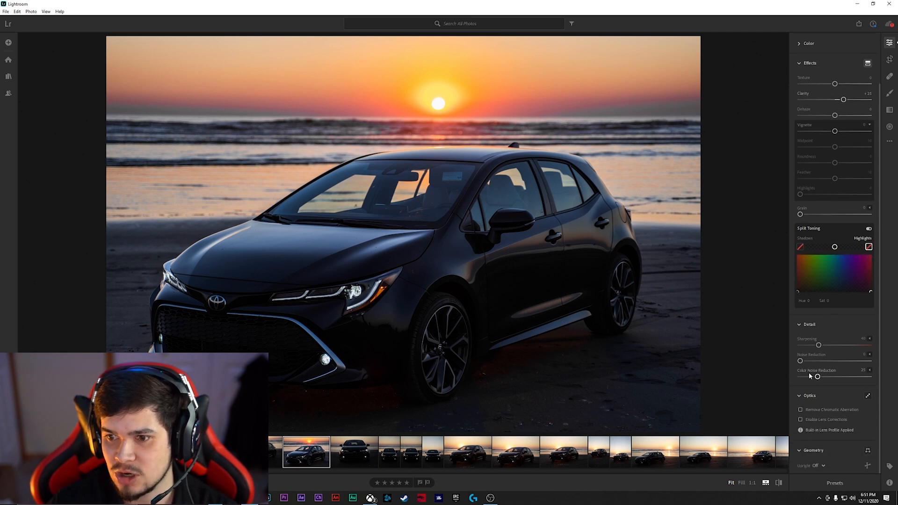
left_click(414, 230)
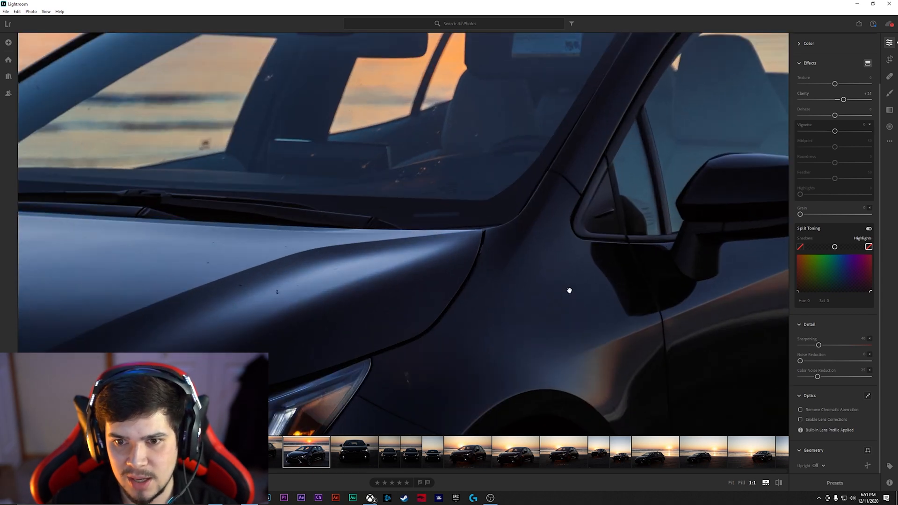
left_click_drag(417, 319, 588, 251)
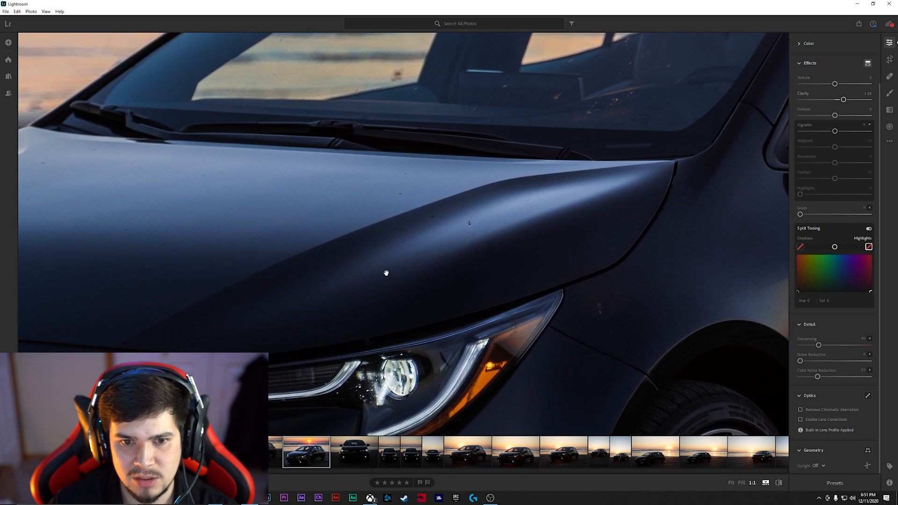
left_click_drag(364, 258, 369, 262)
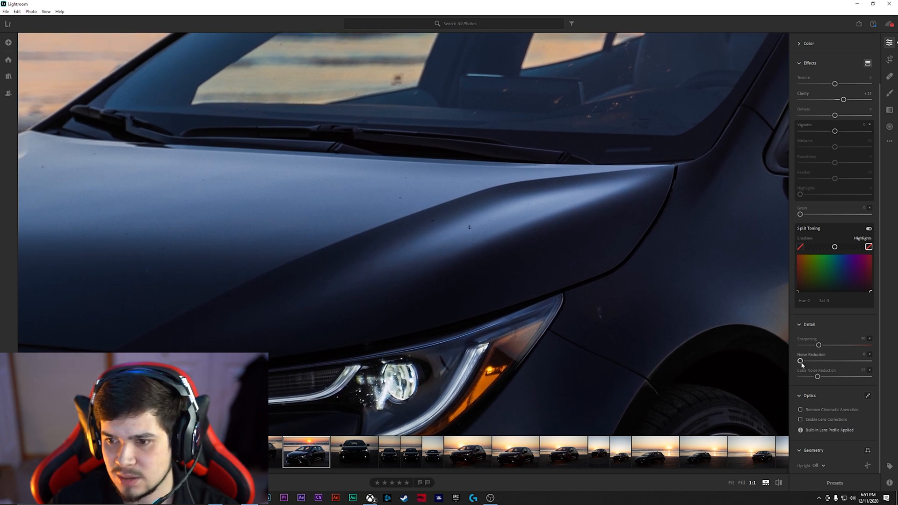
left_click_drag(800, 361, 807, 362)
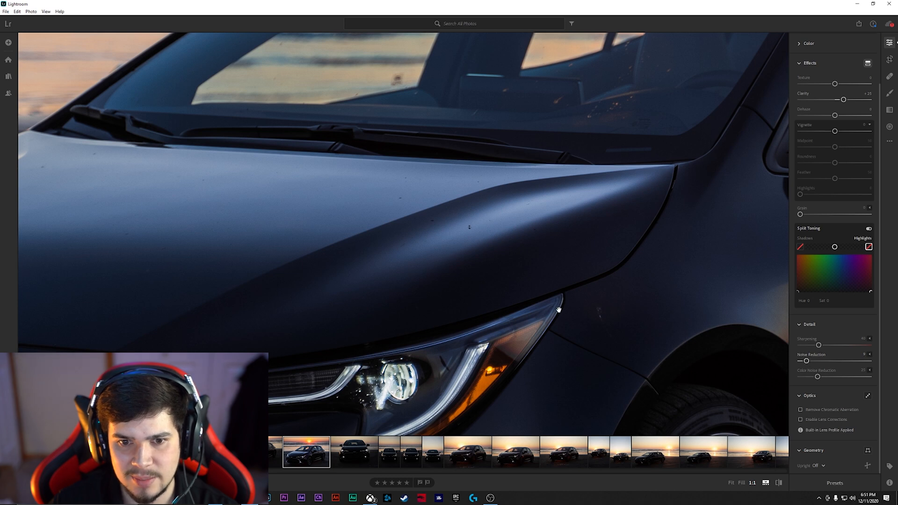
left_click(417, 262)
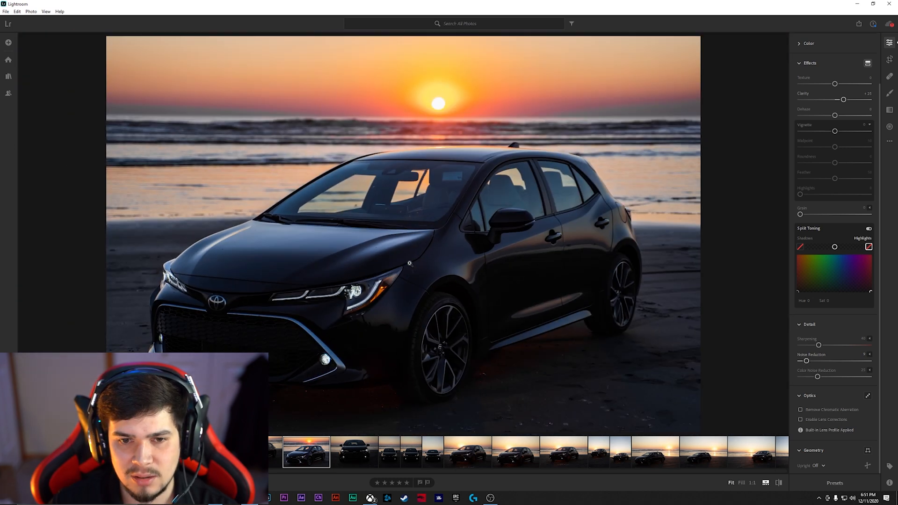
left_click(404, 262)
left_click_drag(404, 262, 570, 225)
left_click(570, 225)
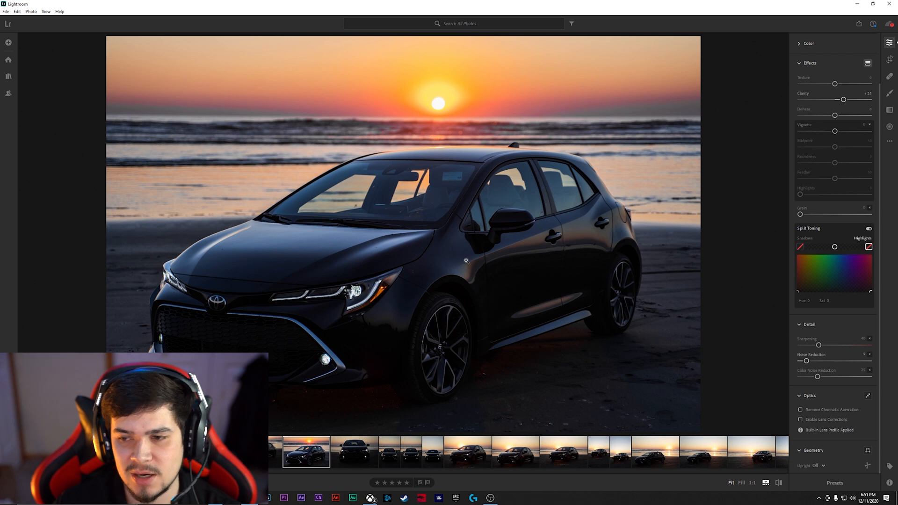
- Try a much higher Sharpening while viewing the side mirror up close, reset it, and return the Noise Reduction to 0
left_click(523, 215)
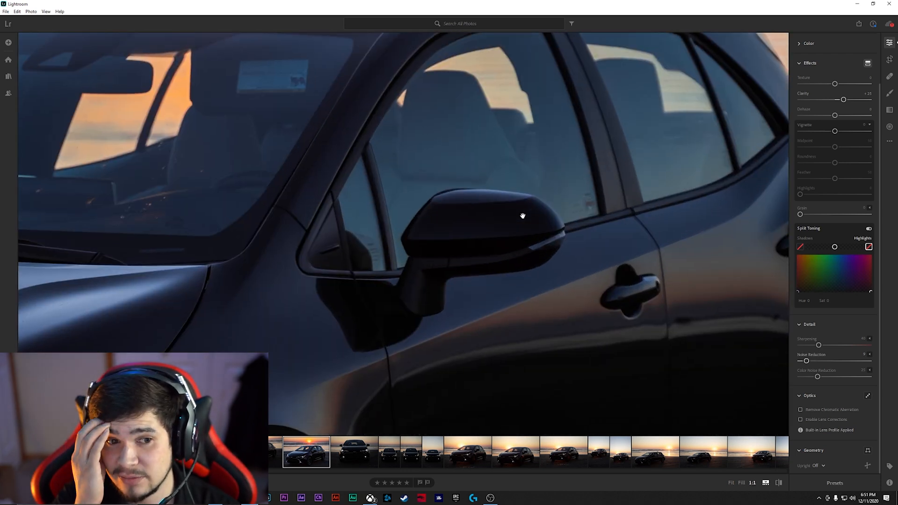
left_click(819, 346)
left_click_drag(819, 347, 844, 347)
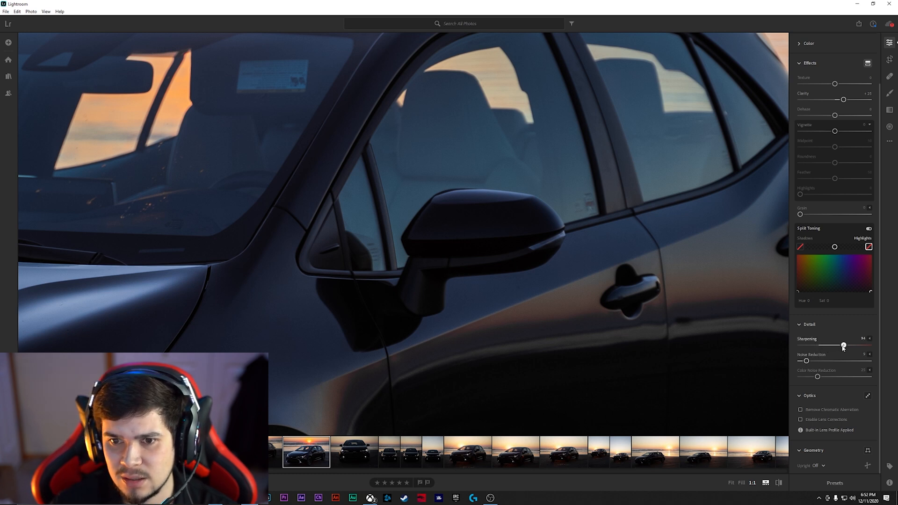
left_click(802, 340)
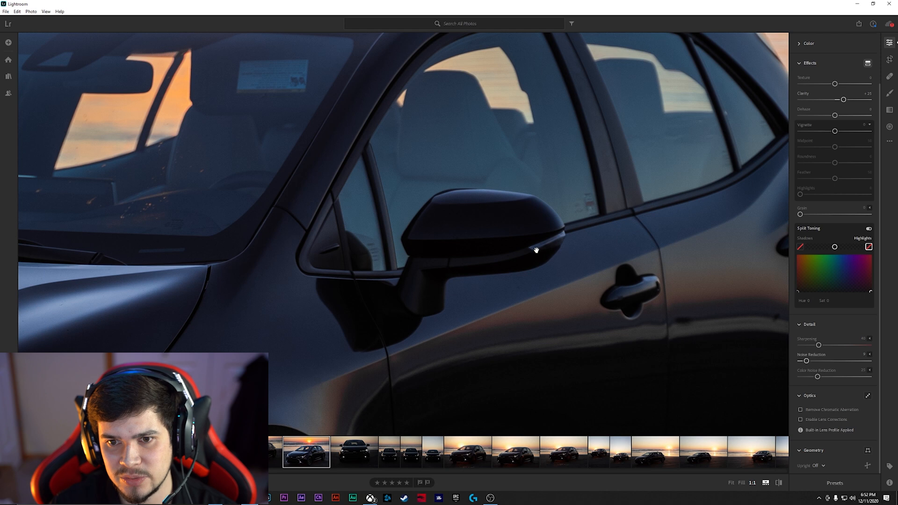
left_click_drag(805, 361, 798, 364)
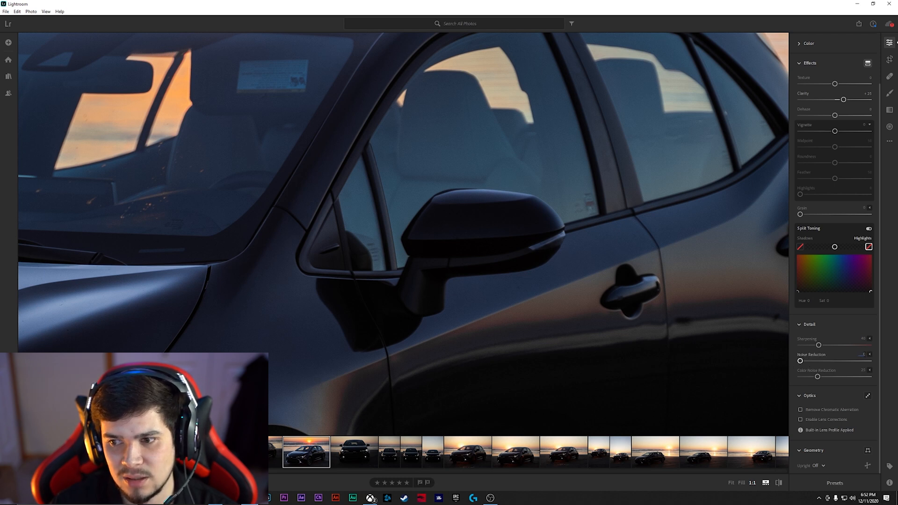
left_click(560, 277)
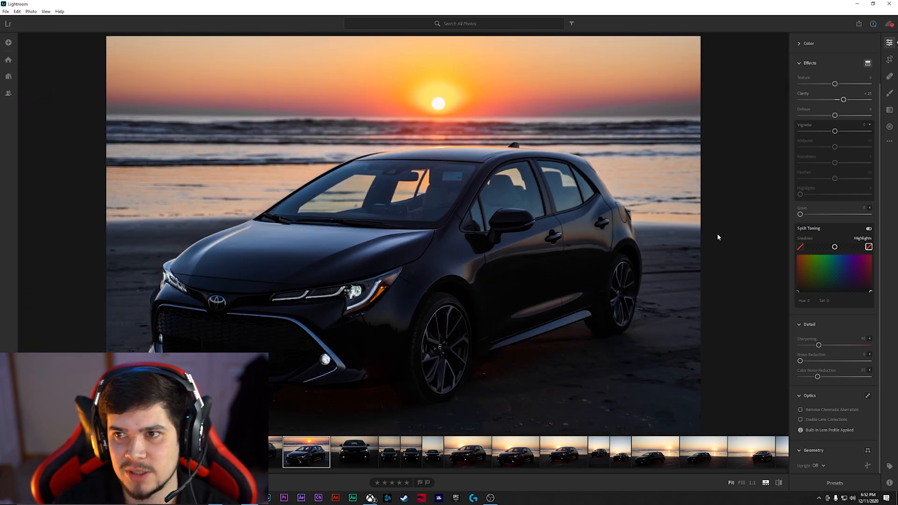
- Show the Crop settings, try straightening the photo against the horizon with a slight negative angle, and reset the Straighten value
left_click(890, 60)
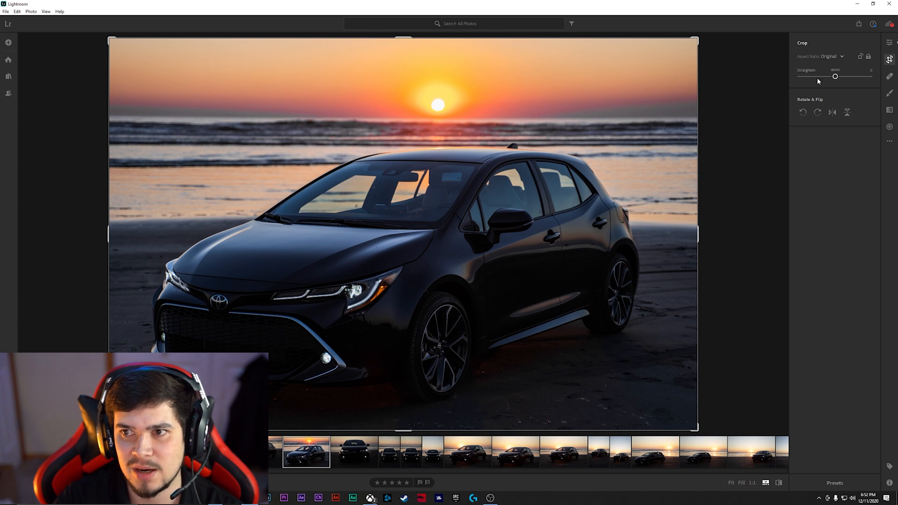
left_click(836, 77)
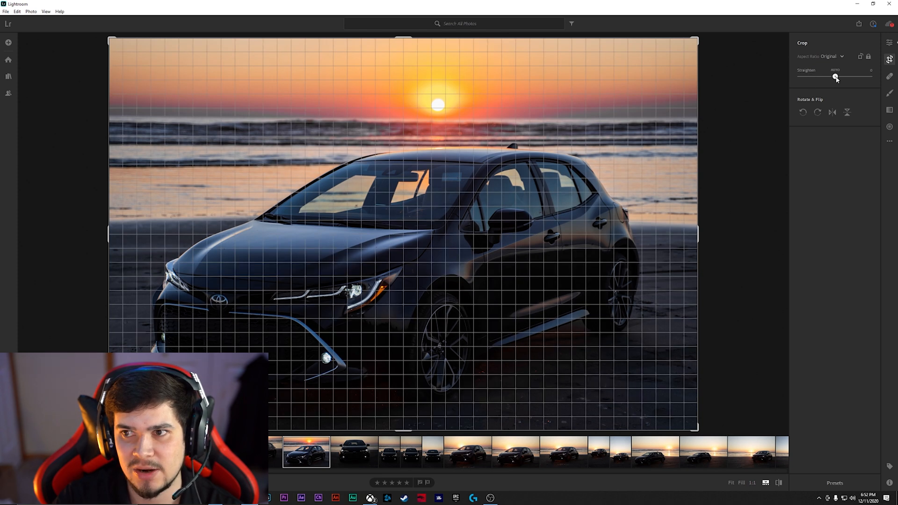
left_click(835, 77)
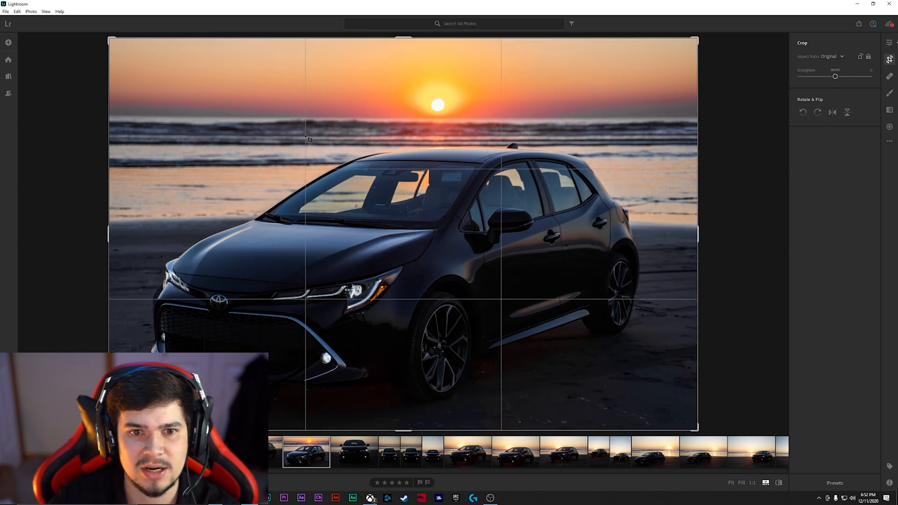
left_click(836, 77)
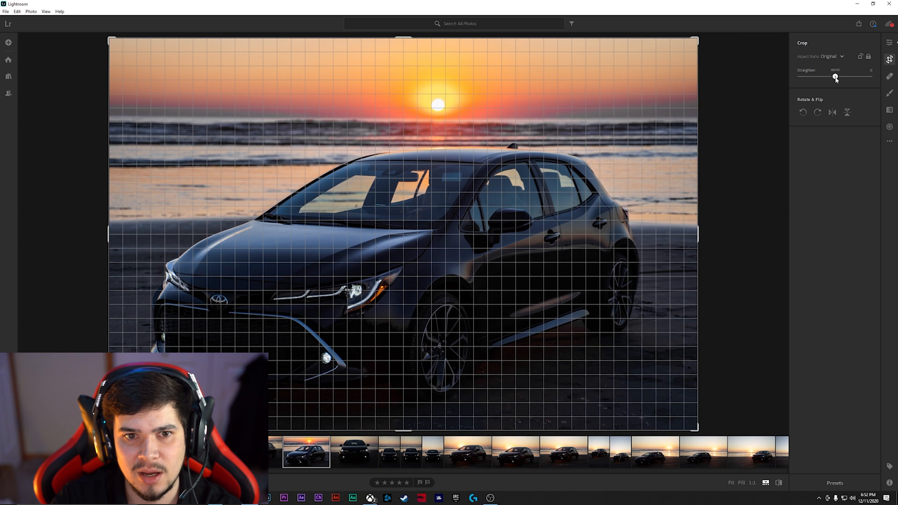
mouse_move(837, 79)
left_mouse_down()
mouse_move(826, 77)
mouse_move(843, 77)
mouse_move(837, 83)
left_mouse_up()
double_click(837, 77)
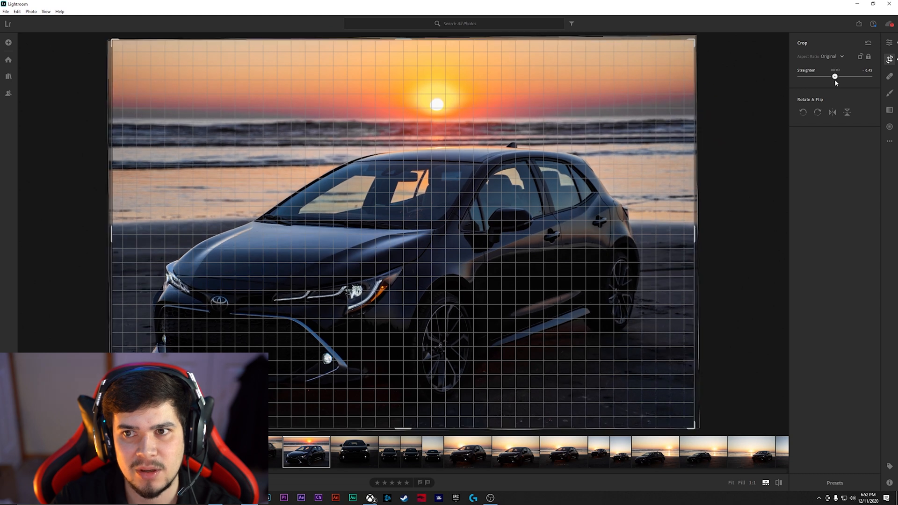
left_click_drag(837, 81, 836, 81)
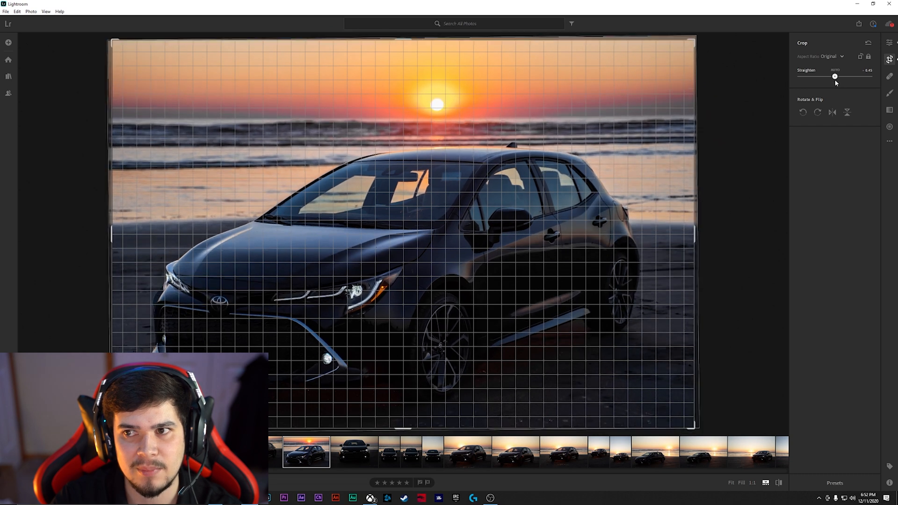
double_click(804, 71)
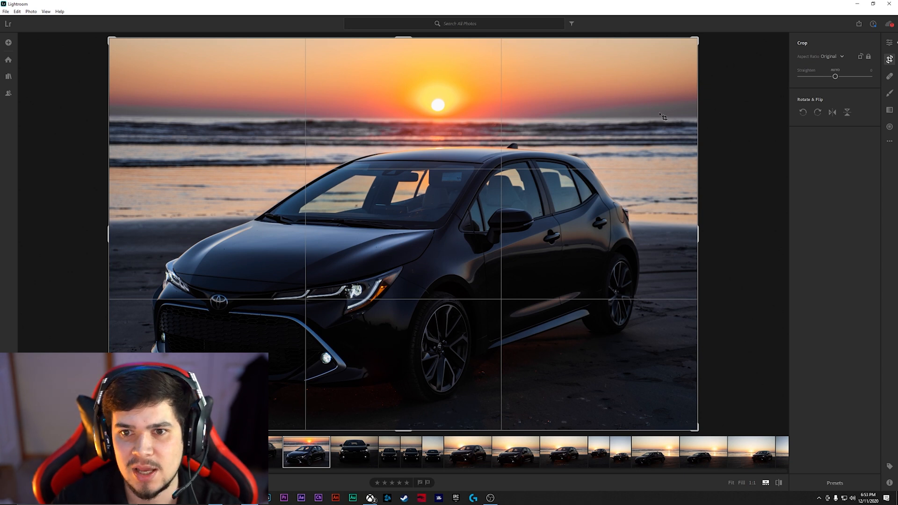
left_click_drag(835, 78, 835, 78)
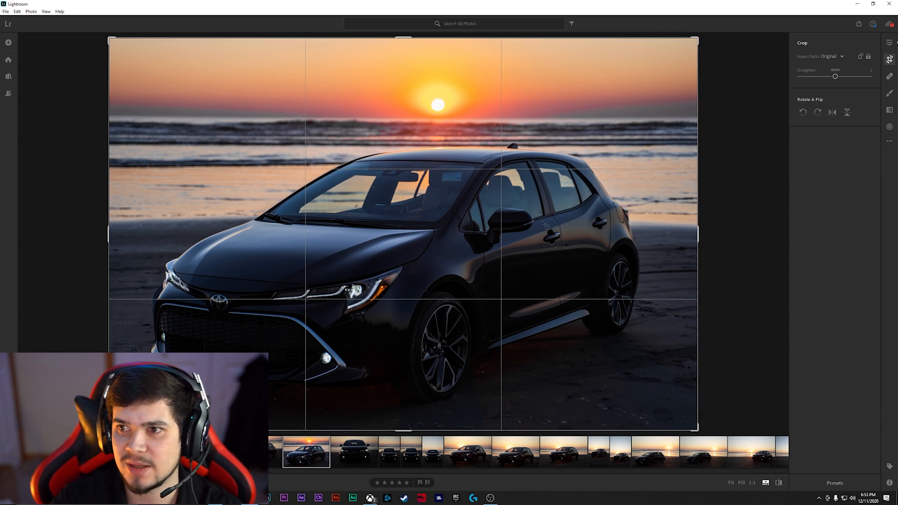
- Heal a small area of the front fender behind the headlight with the Healing Brush, after adjusting the brush size
left_click(888, 78)
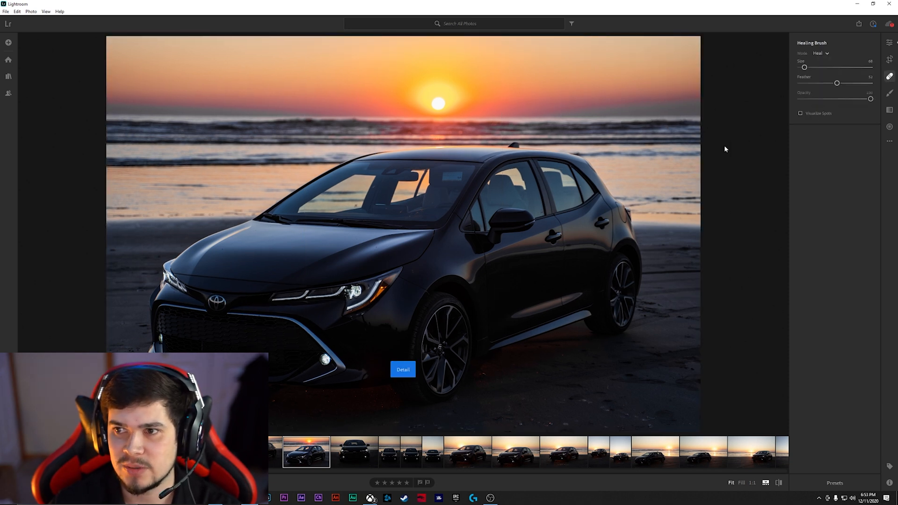
key("bracketleft")
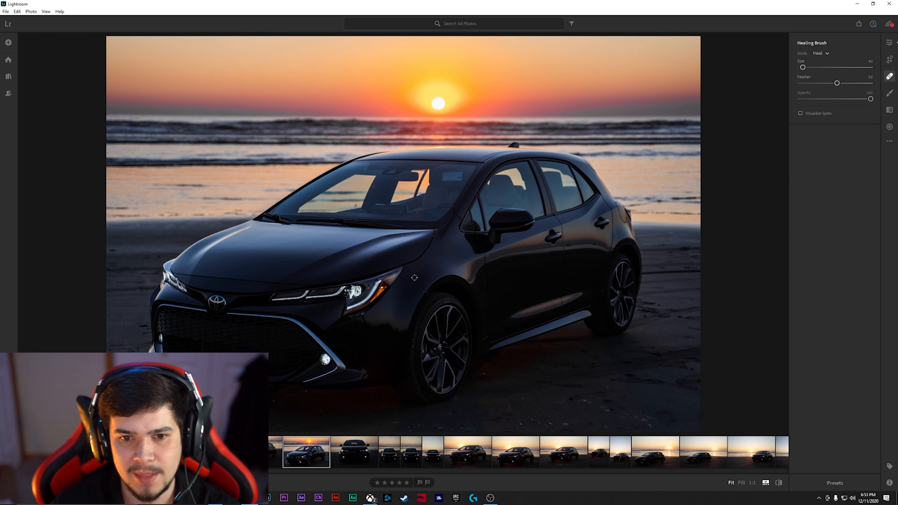
key("bracketright")
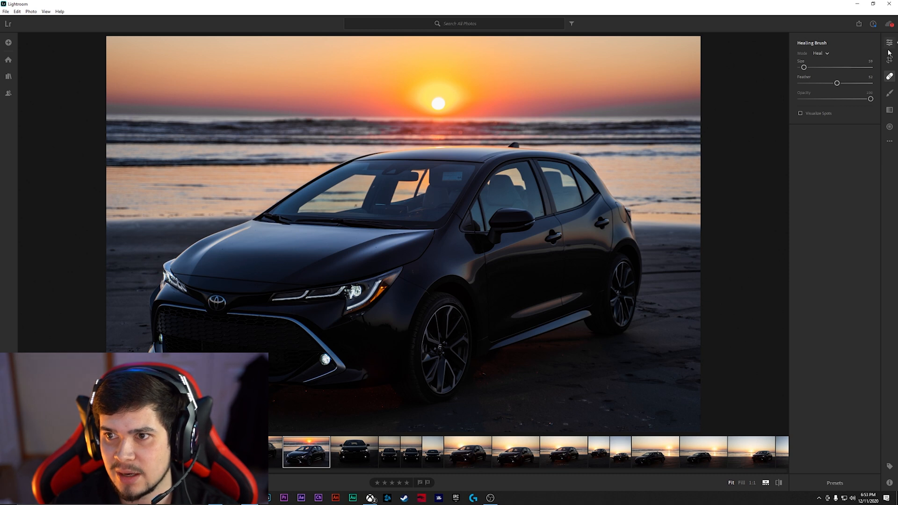
left_click_drag(412, 270, 414, 278)
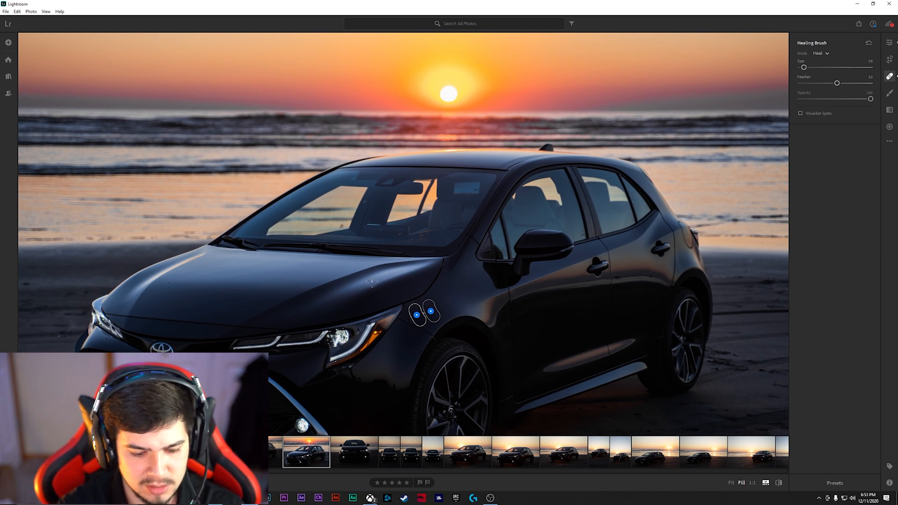
- Heal the dust specks across the car's hood and its ridge up close, using a Healing Brush size of 44
key("z")
scroll(236, 295, "up", 1)
scroll(528, 452, "up", 3)
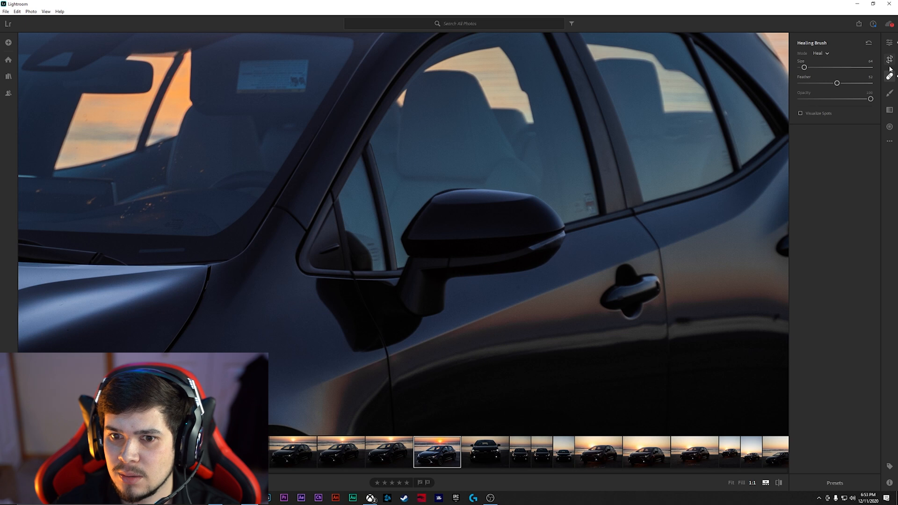
left_click(889, 42)
left_click_drag(392, 234, 678, 215)
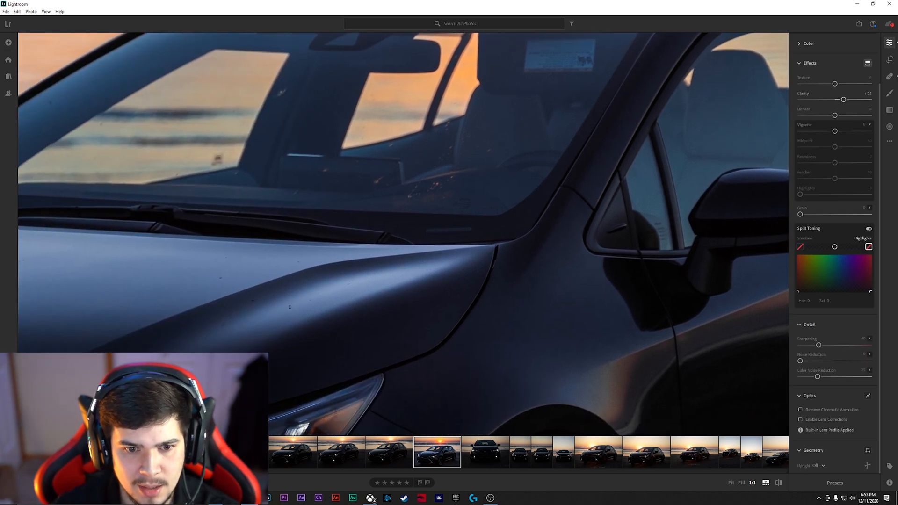
left_click_drag(242, 359, 483, 289)
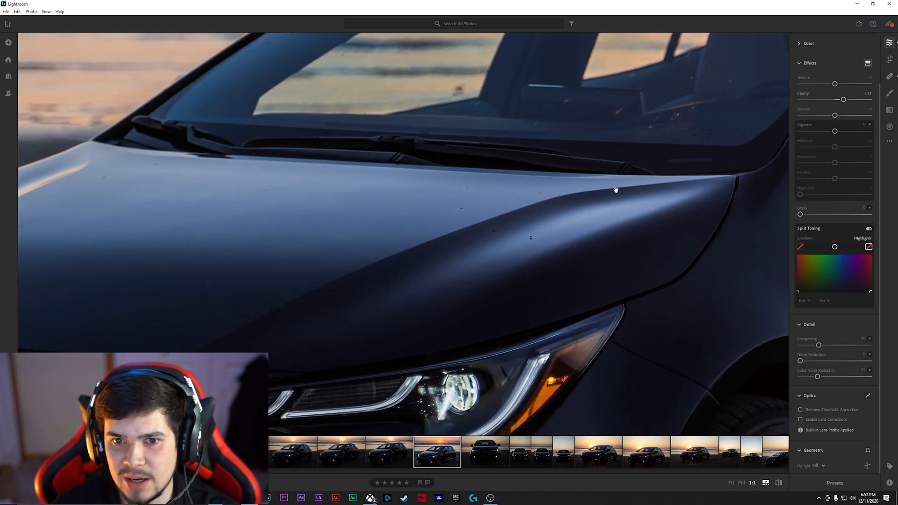
key("h")
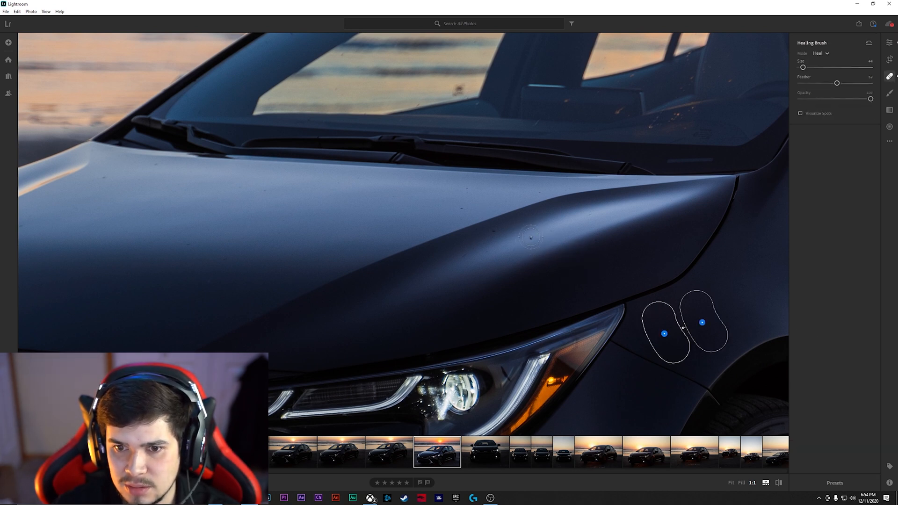
left_click(530, 237)
left_click(595, 240)
left_click(590, 215)
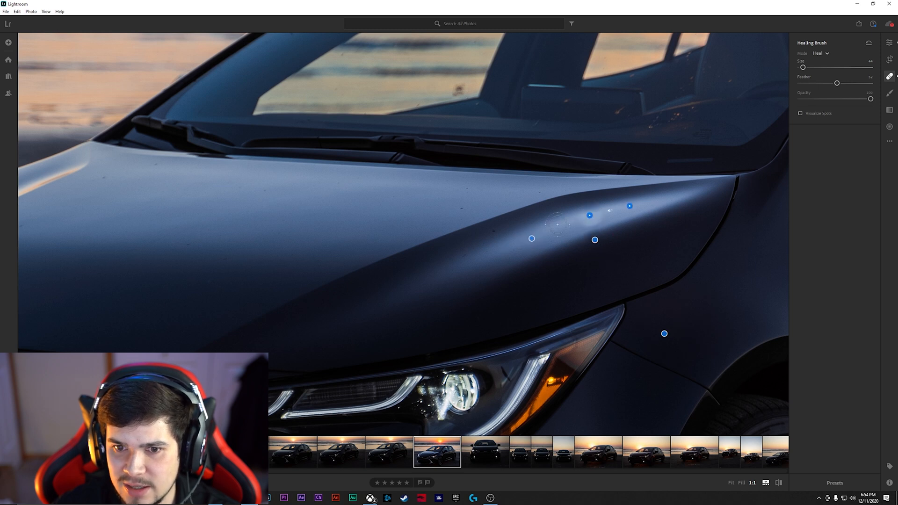
left_click(463, 254)
left_click(494, 230)
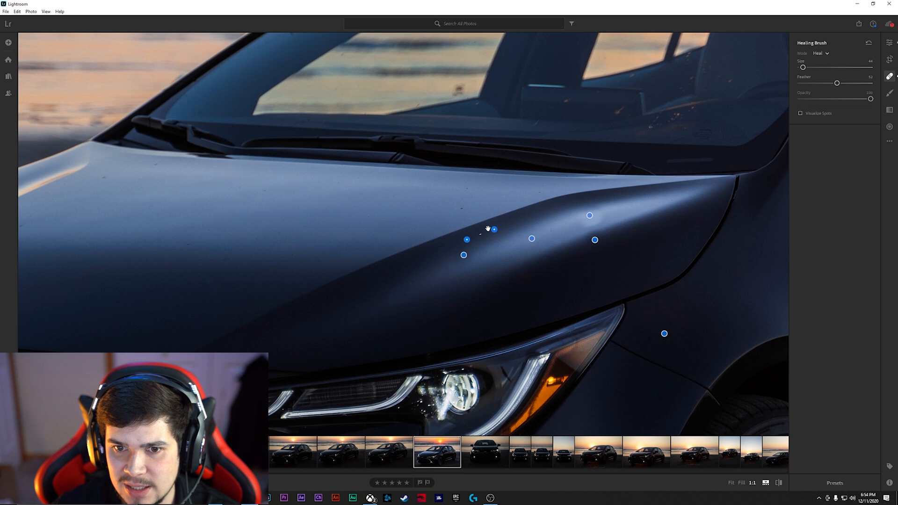
left_click(461, 208)
left_click(467, 187)
left_click(537, 193)
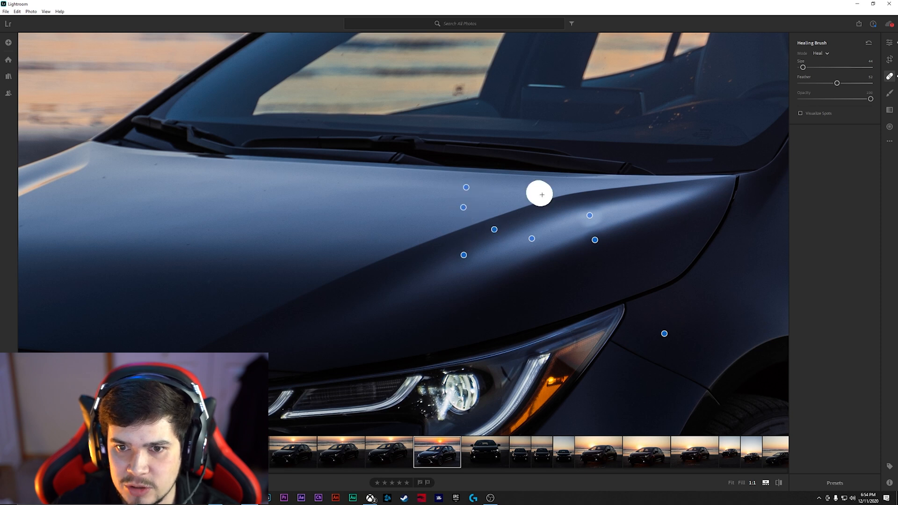
left_click(551, 229)
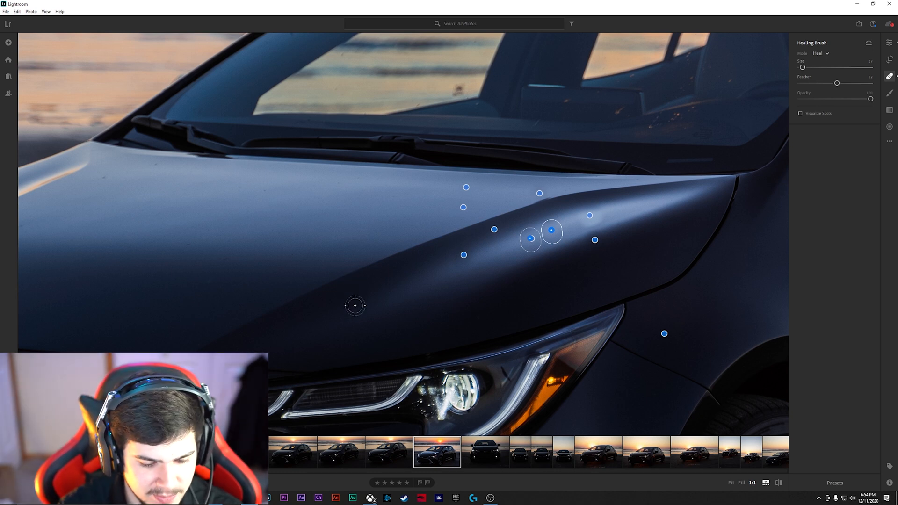
- Try to heal away the Toyota emblem with a size 75 brush, sampling different hood areas and lowering the opacity, and delete the spot
key("z")
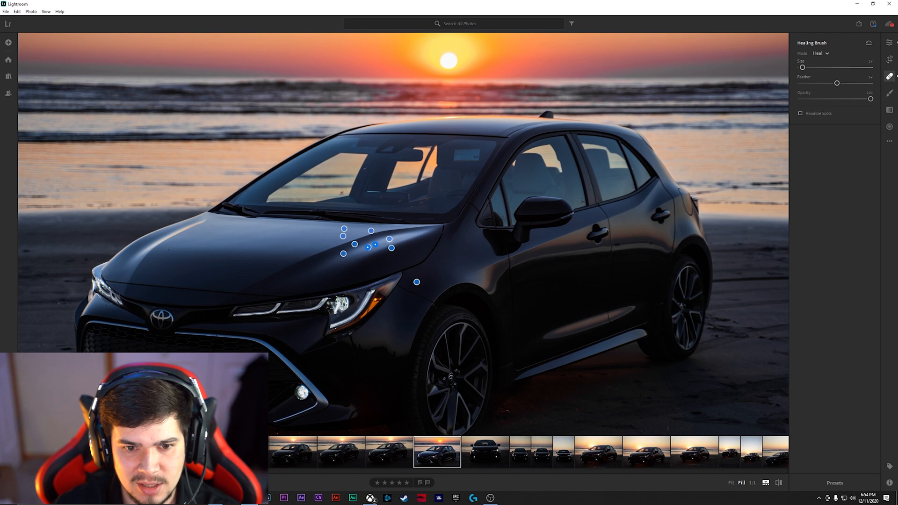
scroll(165, 324, "up", 8)
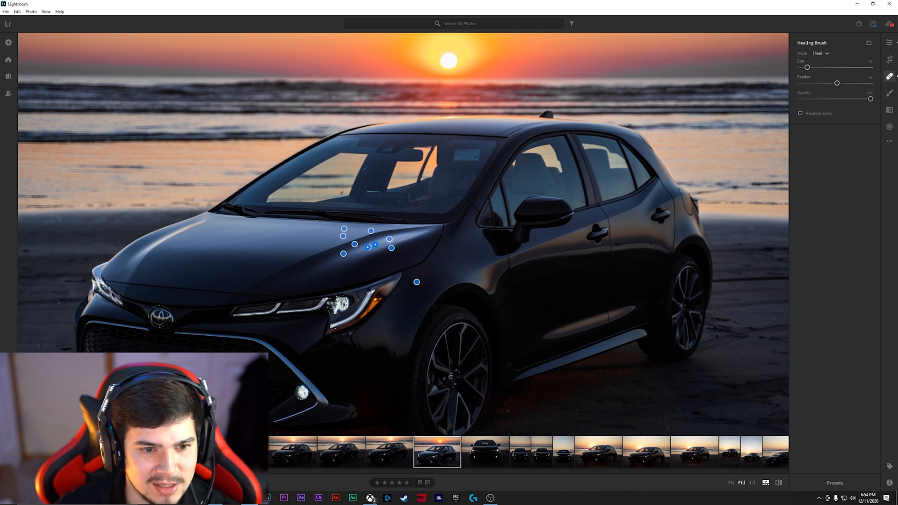
left_click(158, 318)
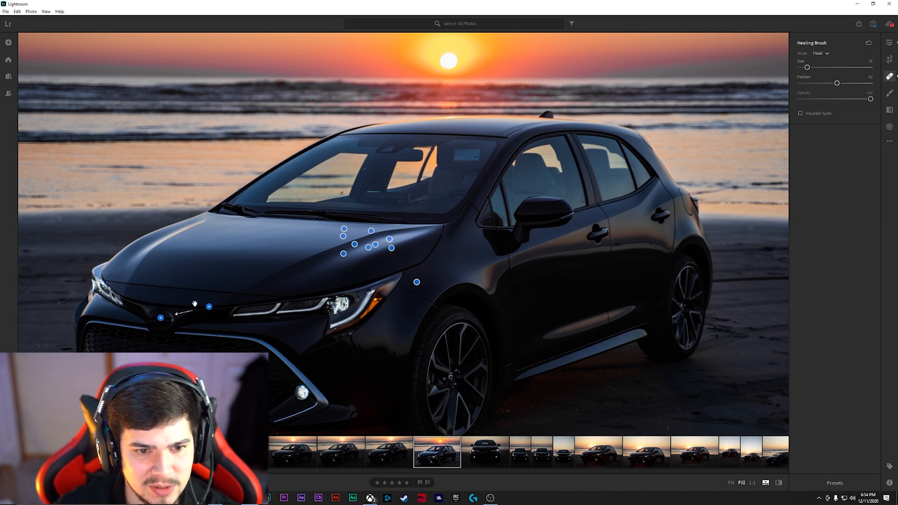
mouse_move(209, 307)
left_mouse_down()
mouse_move(141, 124)
mouse_move(154, 106)
mouse_move(449, 61)
left_mouse_up()
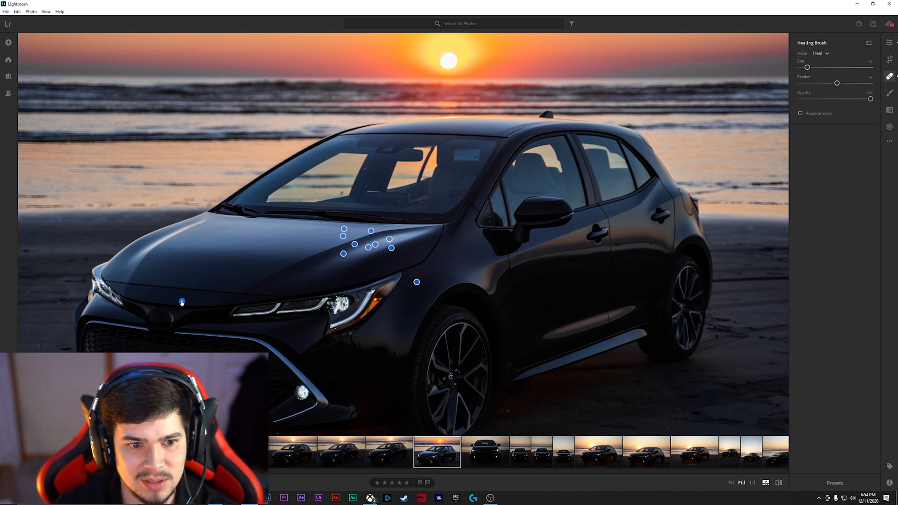
left_click_drag(182, 301, 160, 318)
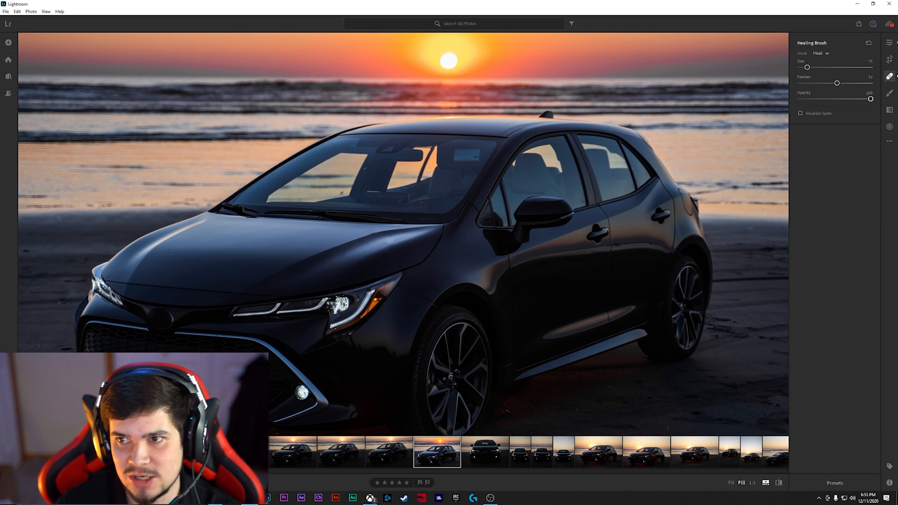
mouse_move(871, 100)
left_mouse_down()
mouse_move(834, 99)
mouse_move(865, 99)
left_mouse_up()
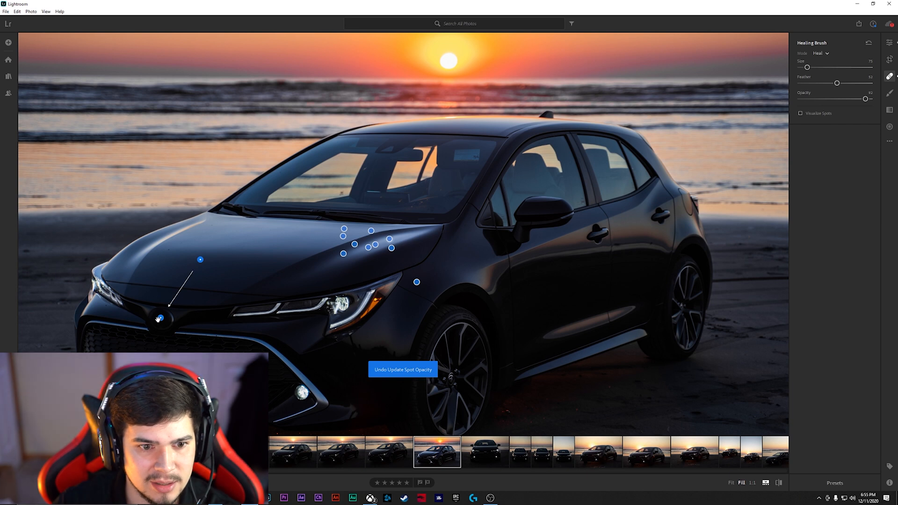
key("Delete")
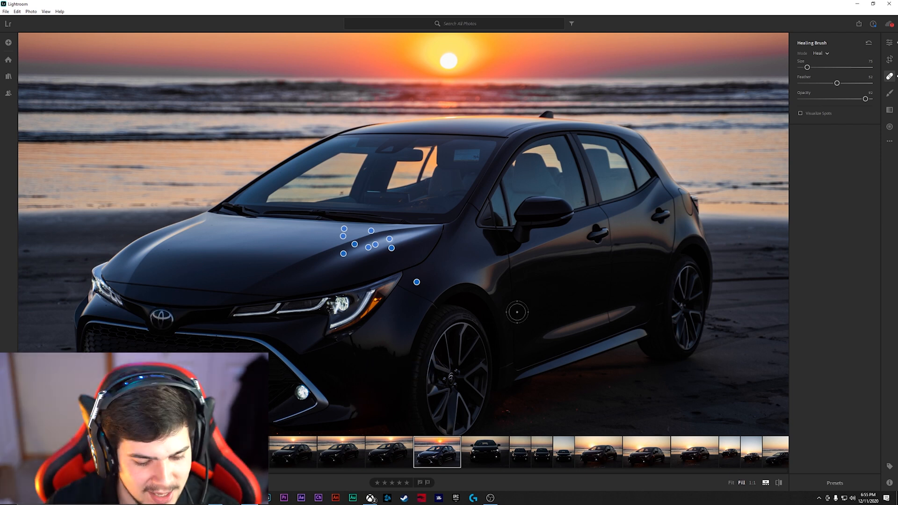
- Browse the photo grid for the brown dog photos and compare the version with the leash and the one without it
key("ctrl+0")
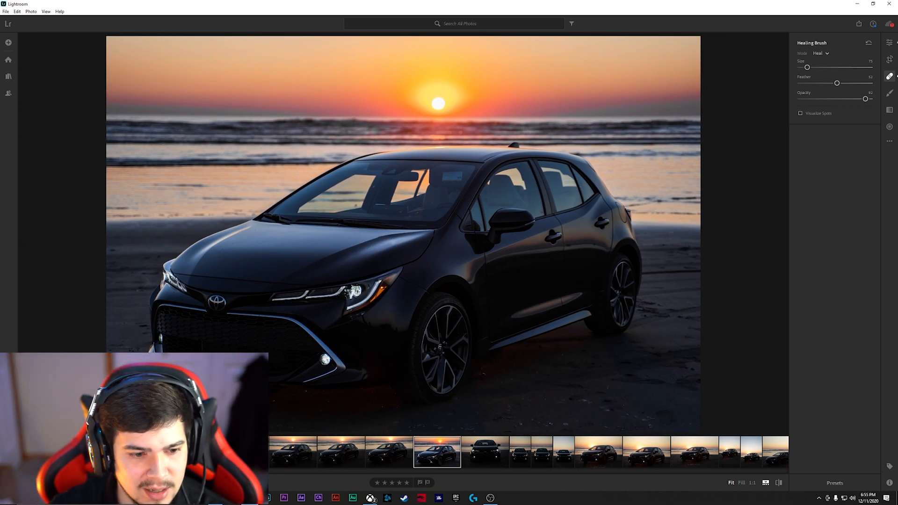
key("g")
scroll(611, 330, "down", 7)
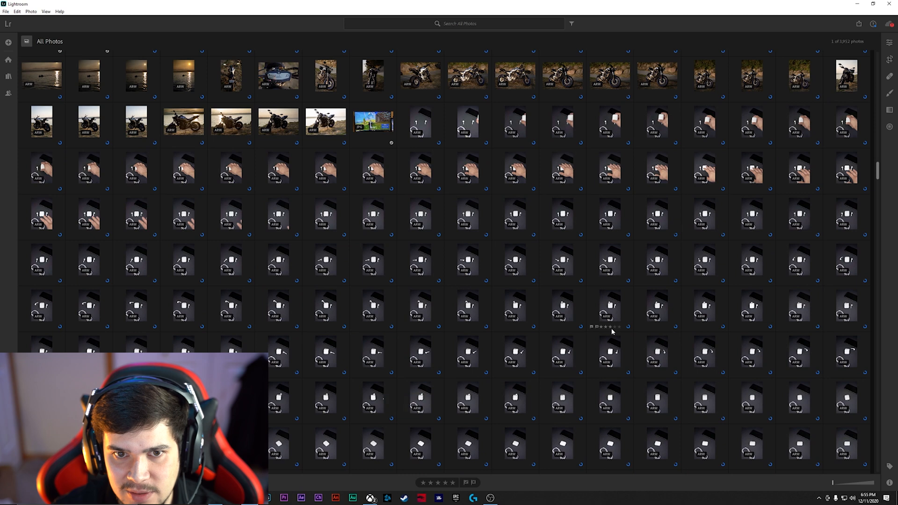
scroll(612, 334, "up", 8)
scroll(612, 333, "up", 10)
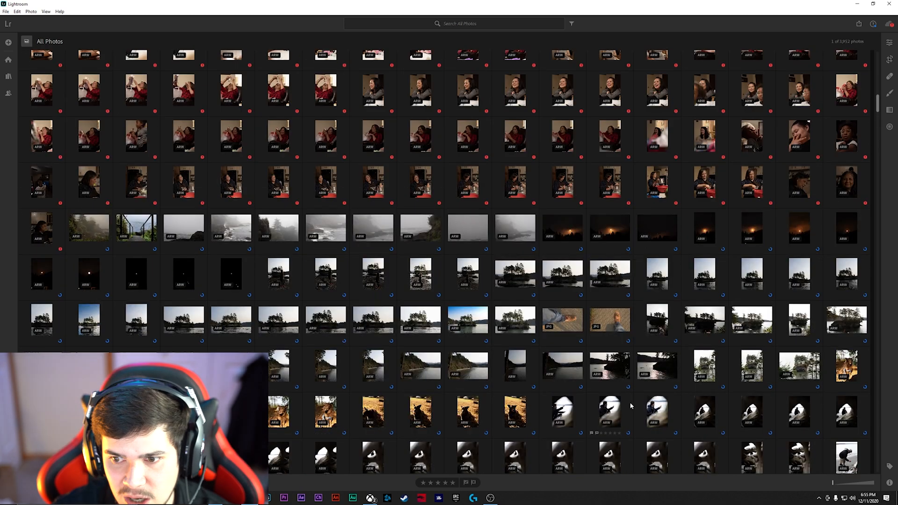
double_click(283, 420)
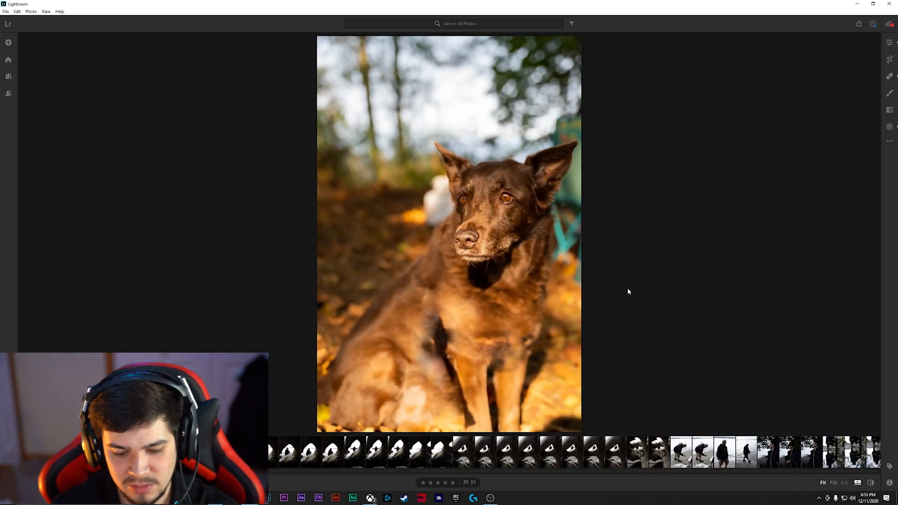
key("Right")
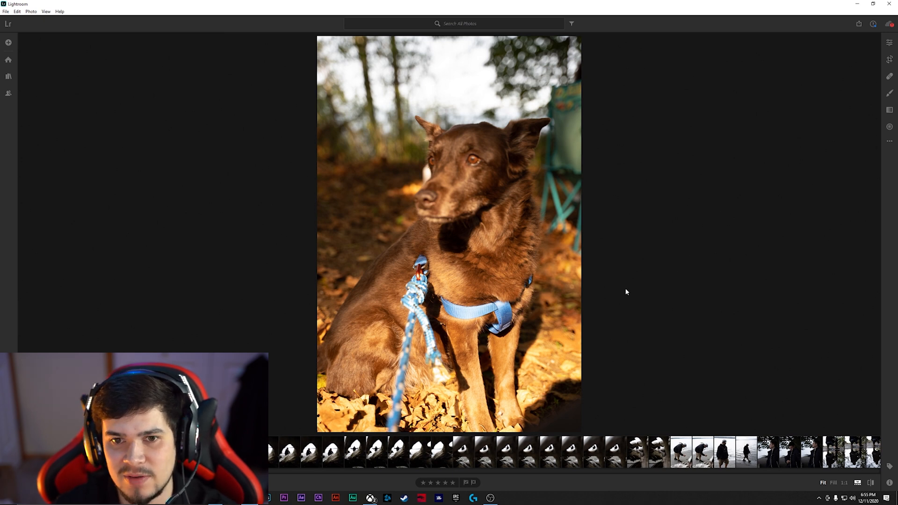
key("Right")
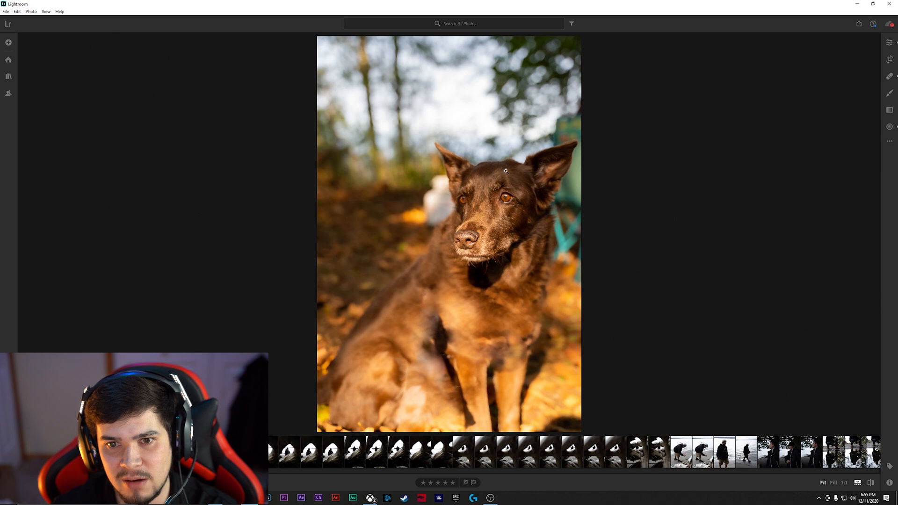
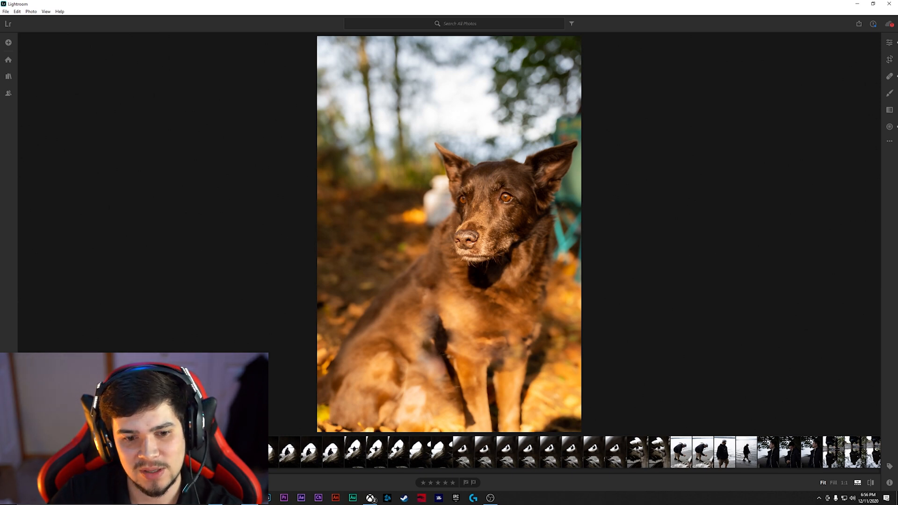
- Find another sunset photo of the black Toyota in the grid, open it, and look through its Edit settings
key("g")
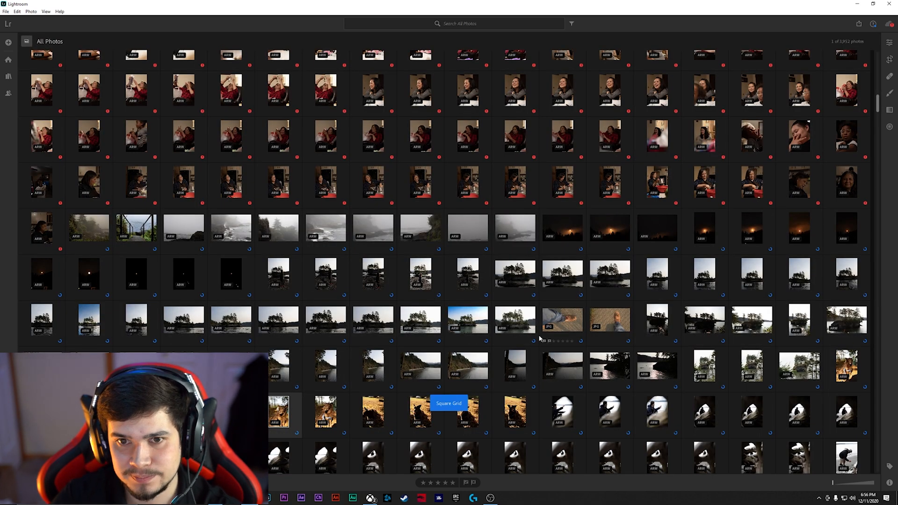
scroll(527, 337, "up", 15)
scroll(527, 337, "down", 15)
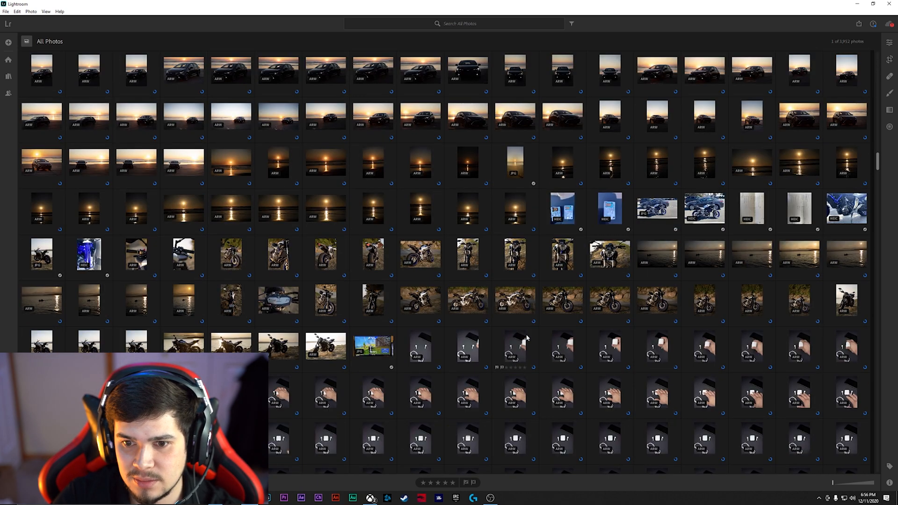
scroll(527, 338, "up", 5)
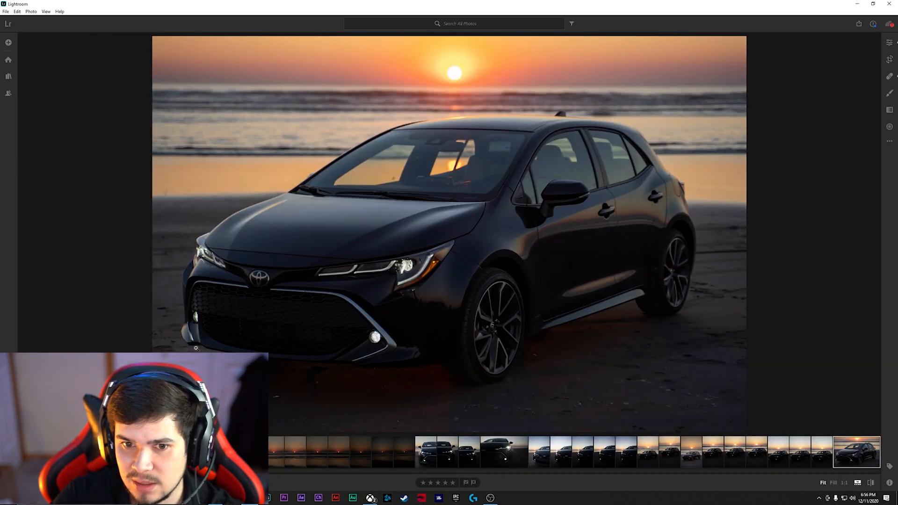
key("e")
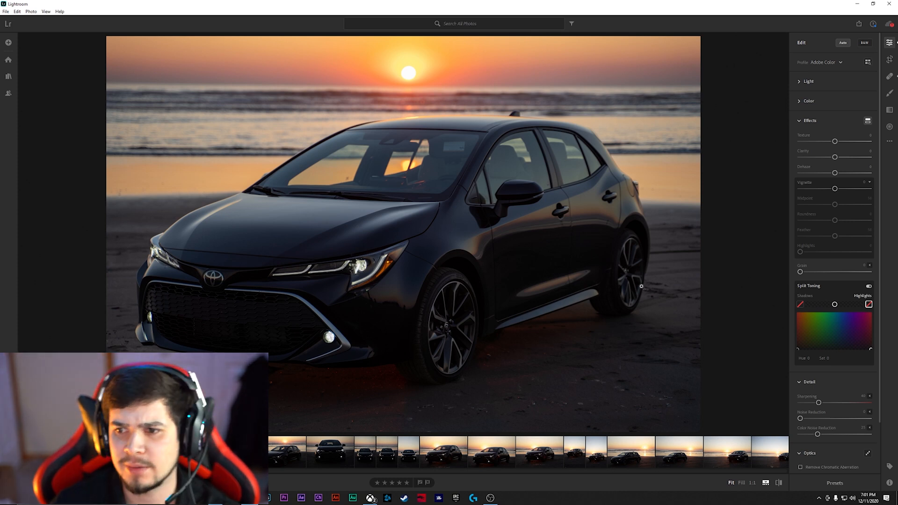
scroll(835, 237, "down", 2)
scroll(835, 237, "up", 1)
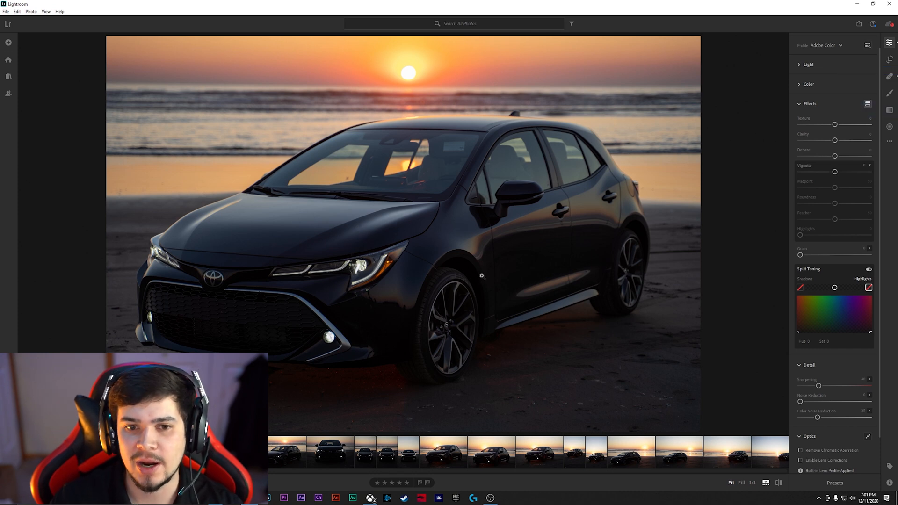
scroll(828, 386, "down", 2)
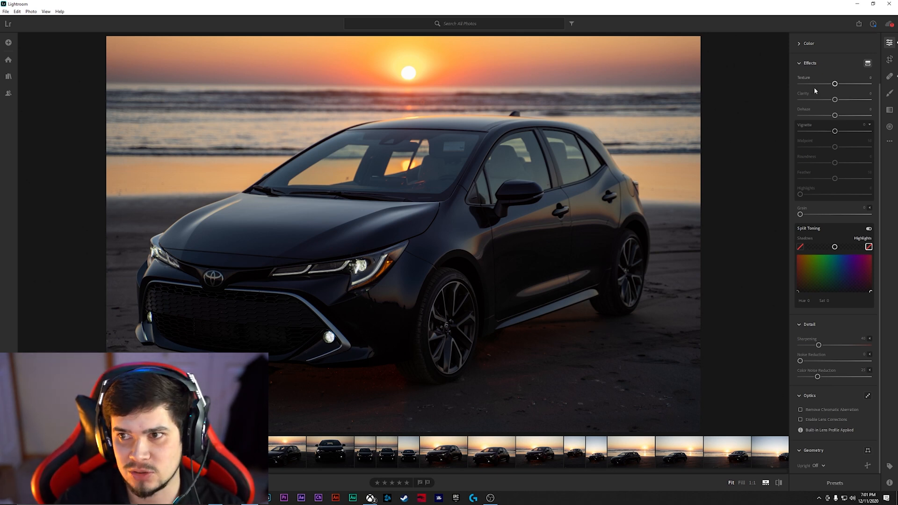
- Add a Linear Gradient over the sky and sea, running from the photo's upper edge down to the base of the windshield
left_click(894, 115)
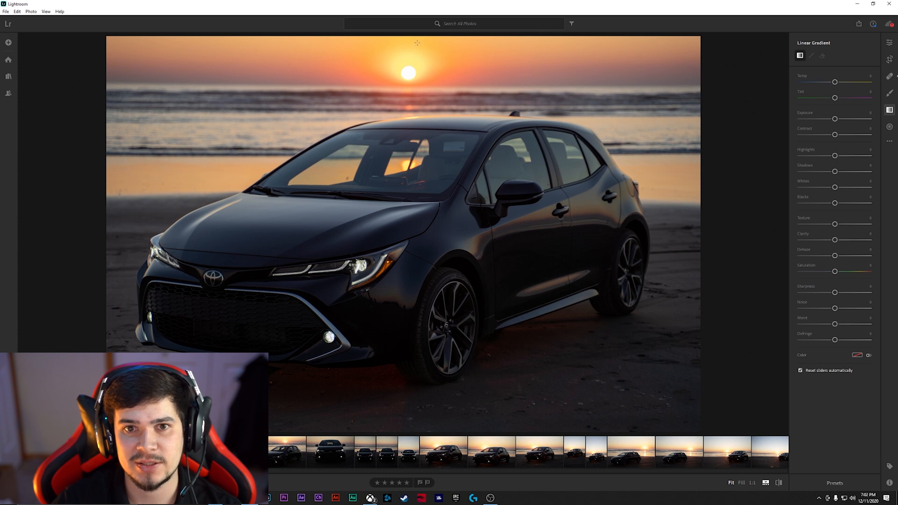
left_click_drag(417, 34, 418, 142)
left_click_drag(417, 144, 416, 188)
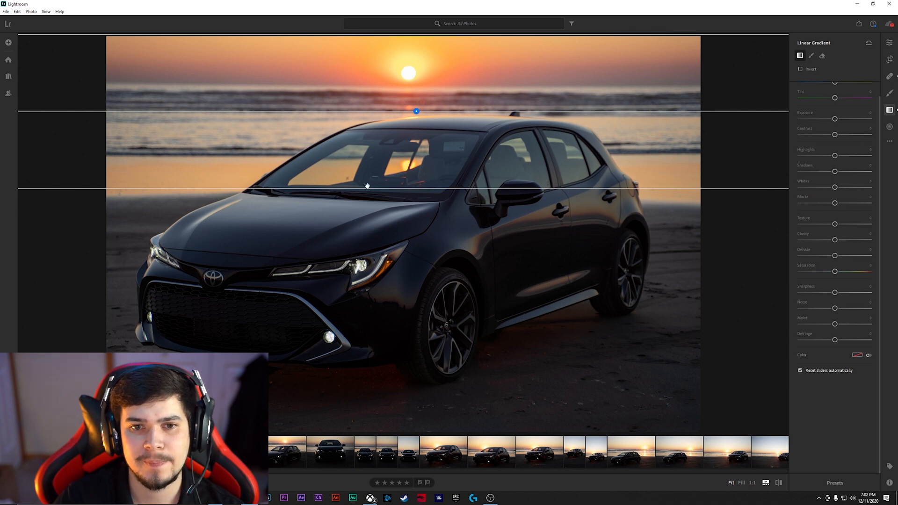
scroll(817, 164, "up", 1)
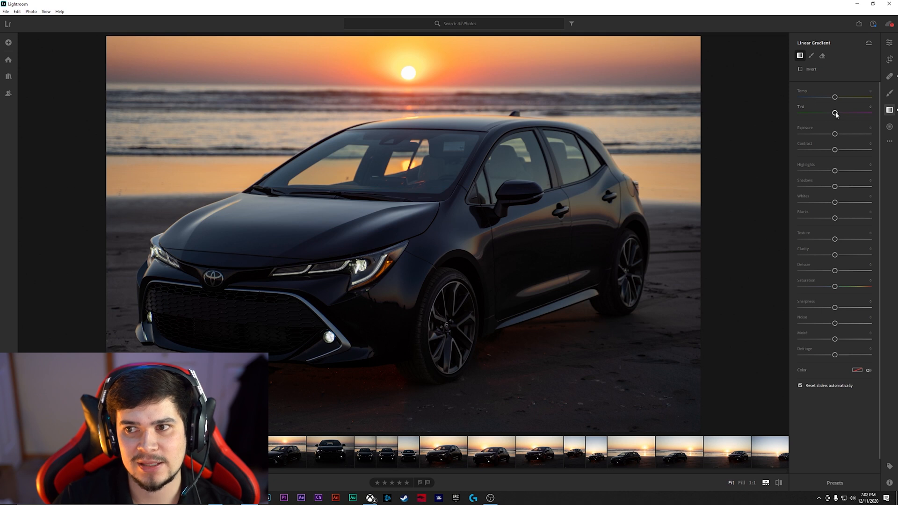
- Show the photo's global Color settings for comparison and return to the Linear Gradient settings
left_click(890, 43)
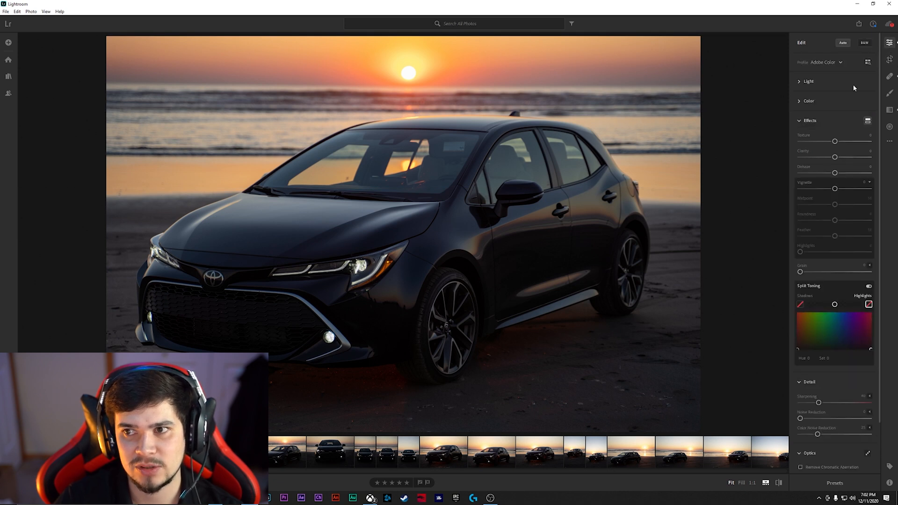
left_click(818, 107)
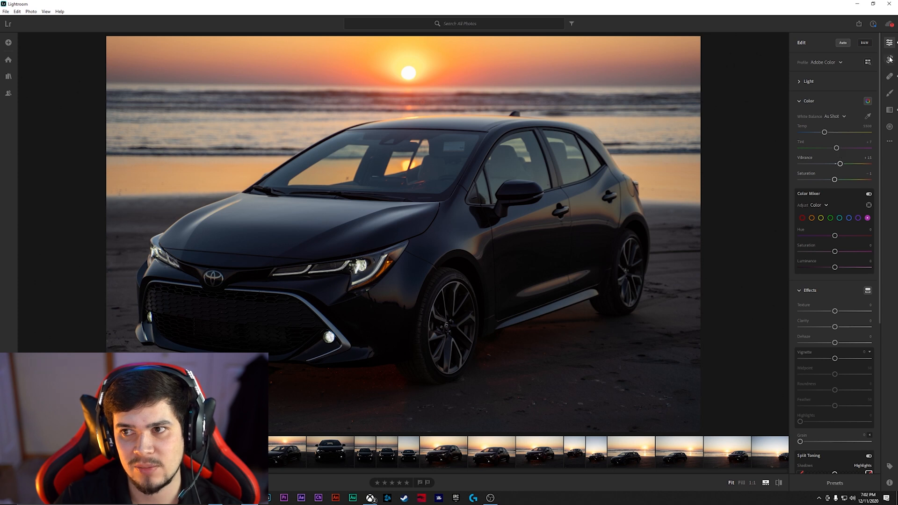
left_click(890, 110)
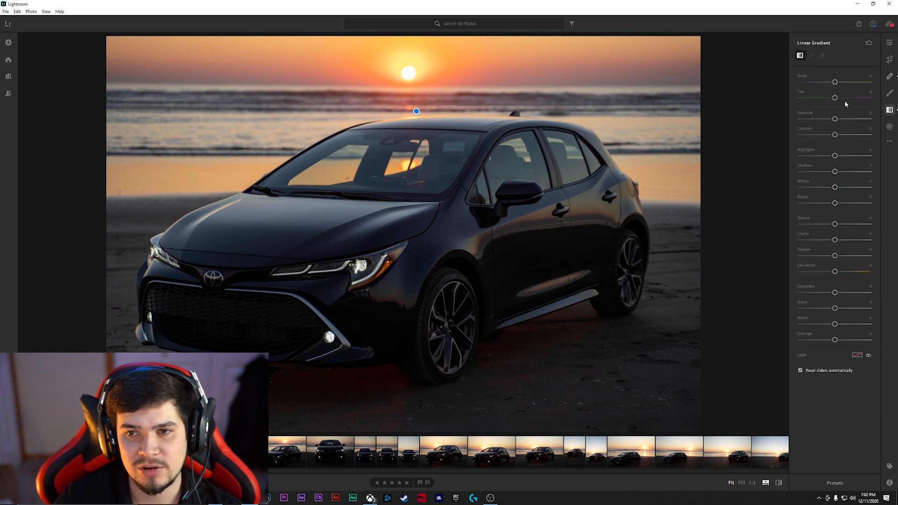
- Select the existing sky gradient, try an extreme magenta Tint, and set its Tint to +35 and Temp to +20
mouse_move(835, 98)
left_mouse_down()
mouse_move(867, 100)
mouse_move(821, 100)
mouse_move(837, 98)
left_mouse_up()
left_click(893, 112)
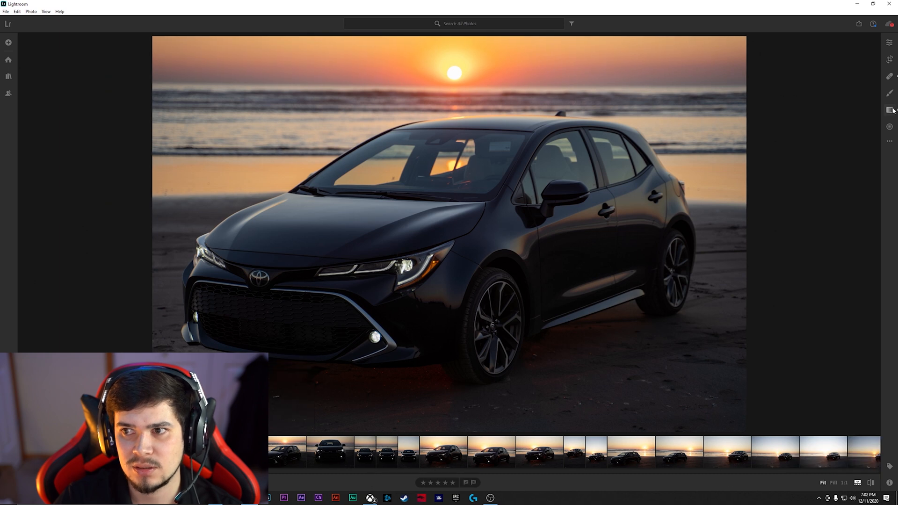
left_click(891, 110)
left_click(416, 111)
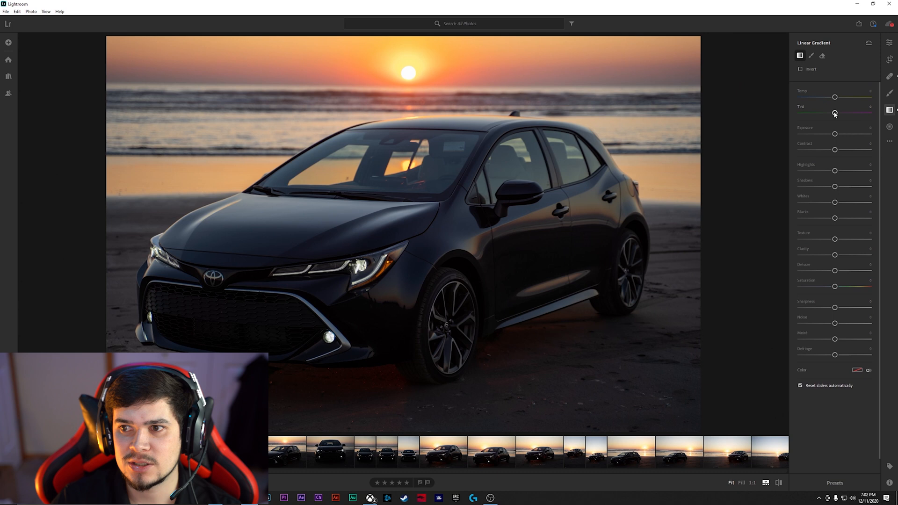
left_click_drag(838, 113, 861, 122)
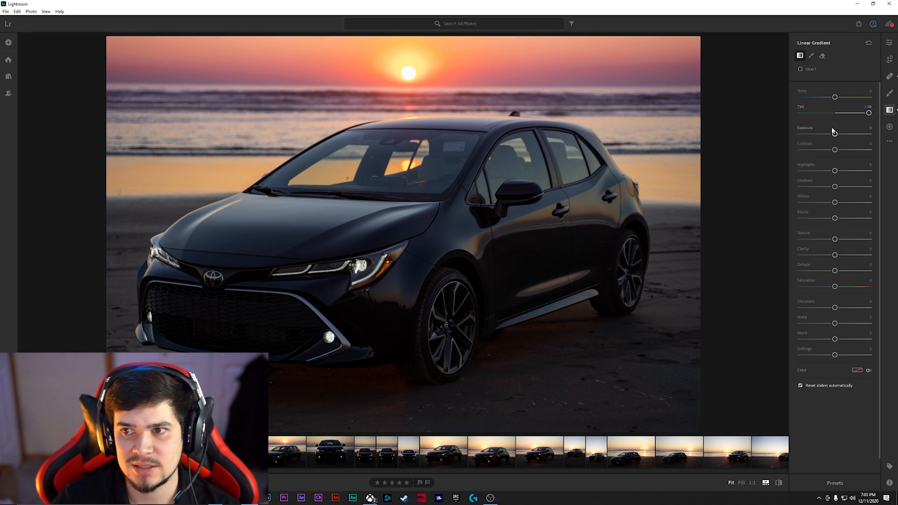
left_click_drag(869, 116, 848, 120)
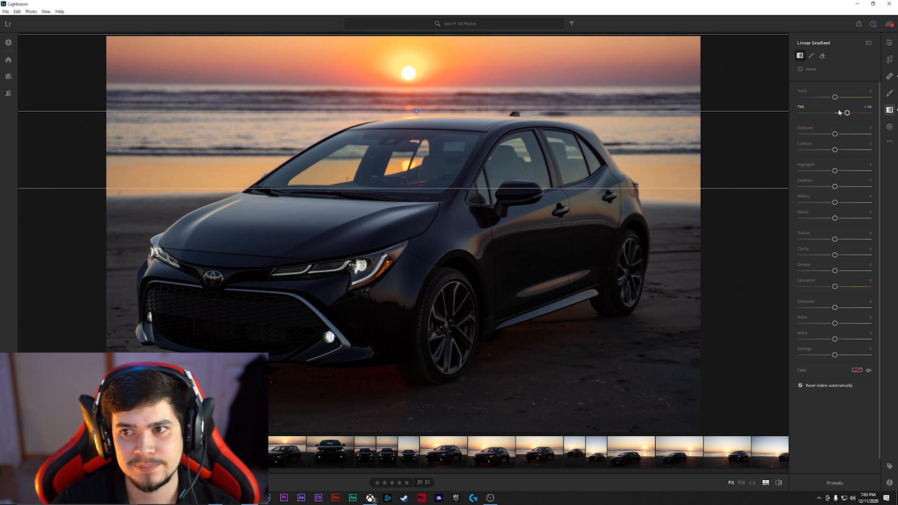
left_click_drag(835, 97, 843, 99)
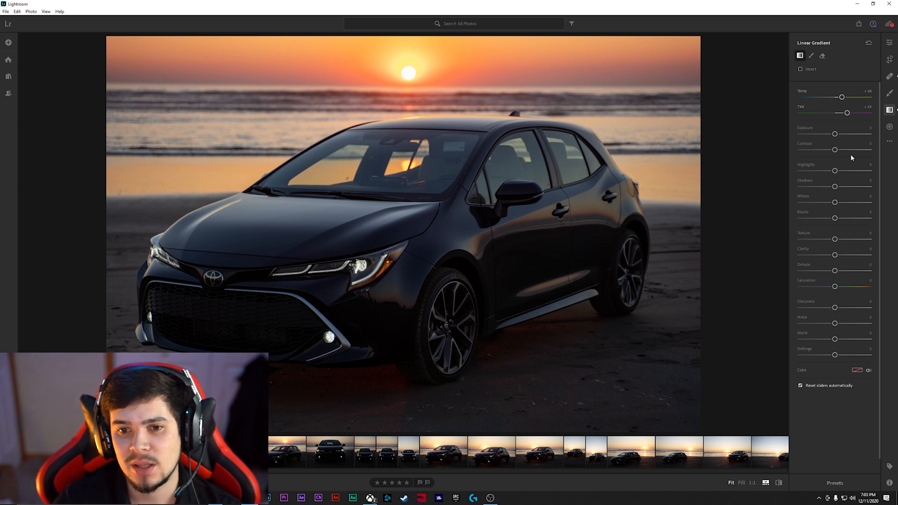
- Try Exposure values of -2.84 and -1.38 on the sky gradient, reset the slider, and set the Exposure to -0.28
left_click_drag(384, 34, 448, 188)
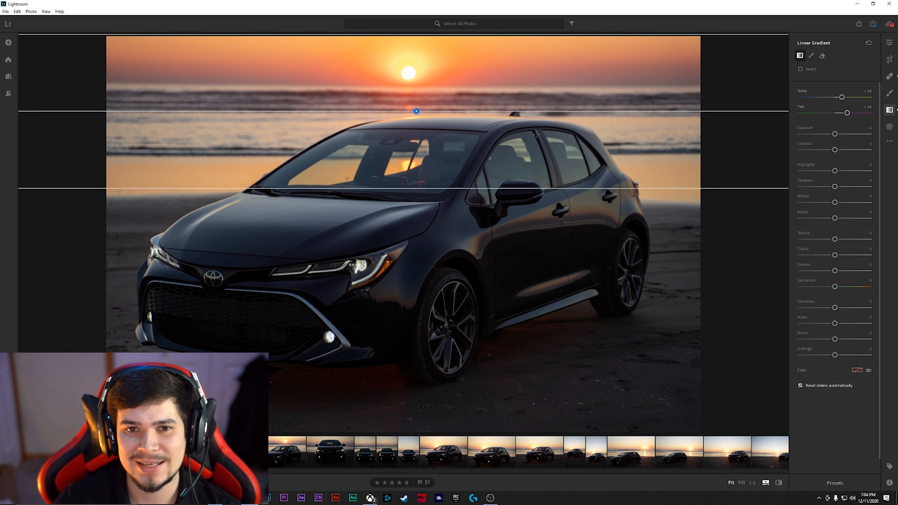
left_click_drag(835, 135, 810, 162)
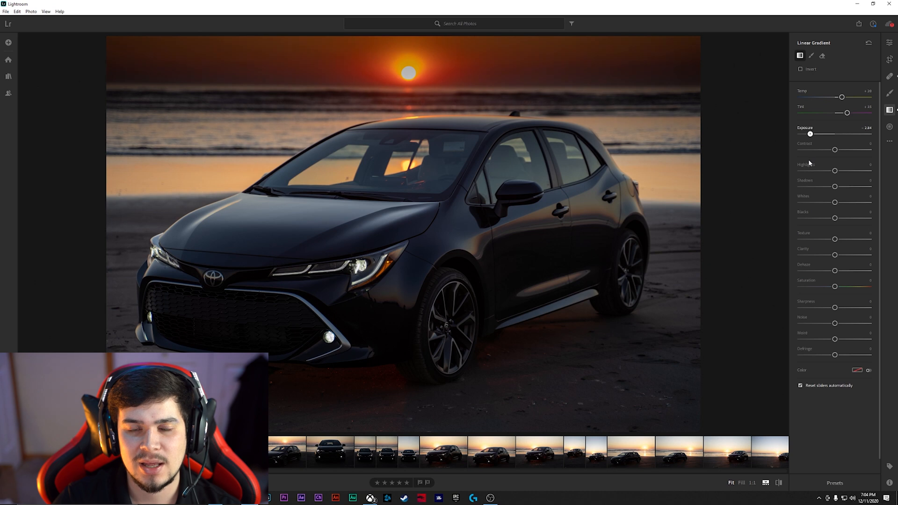
left_click_drag(810, 159, 821, 159)
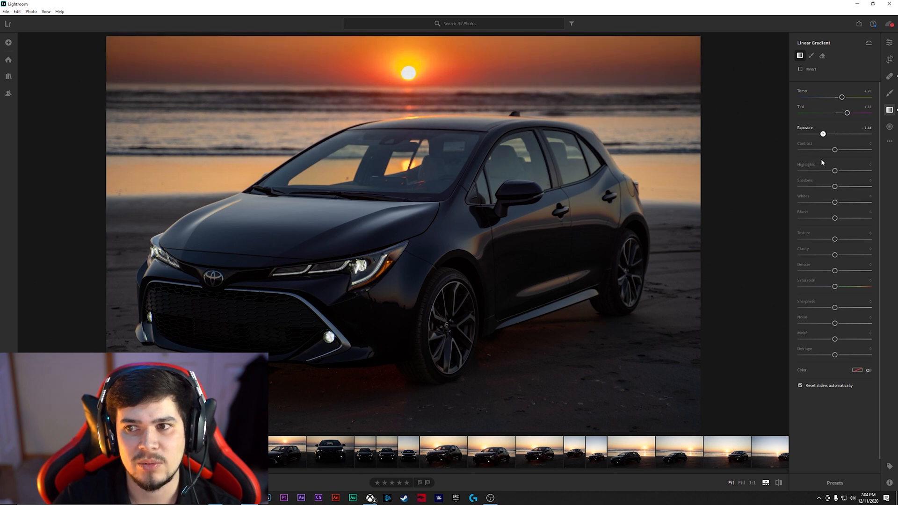
double_click(801, 129)
left_click(831, 136)
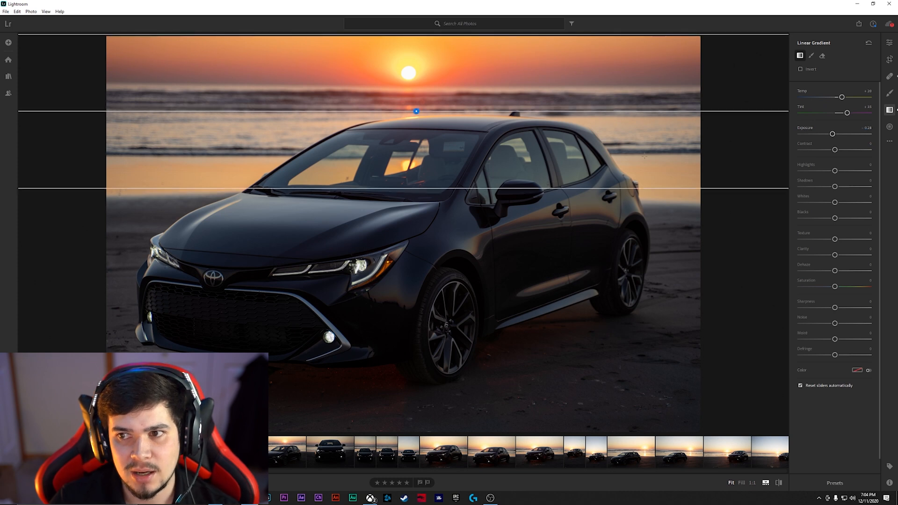
- Set the Highlights of the sky's Linear Gradient to -10 and leave the gradient's settings
left_click_drag(835, 150, 831, 172)
left_click(806, 144)
left_click(798, 167)
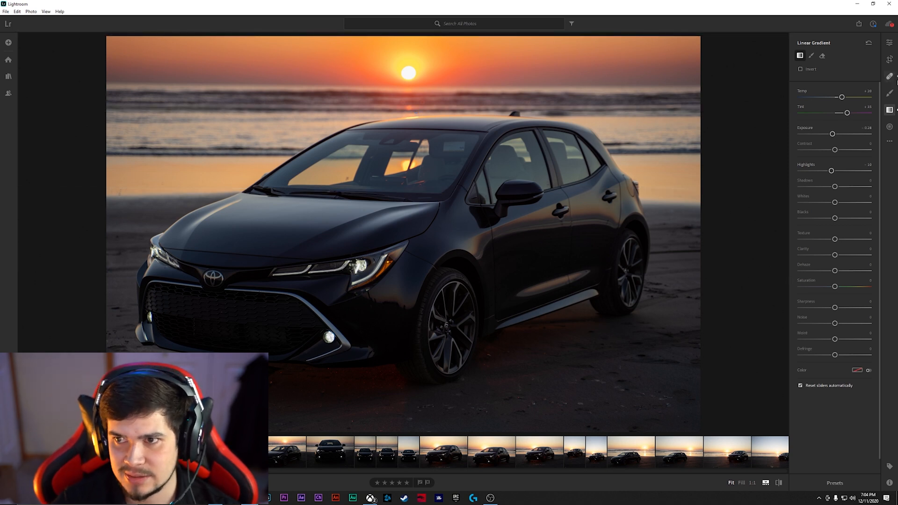
left_click(889, 43)
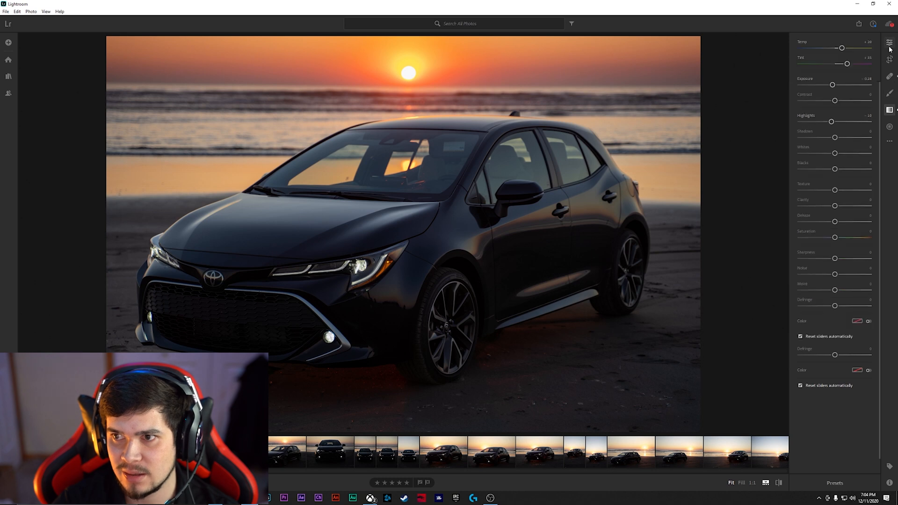
- Draw a Radial Gradient around the sun and try a Temp of -54 on it
left_click(890, 127)
left_click_drag(389, 64, 407, 75)
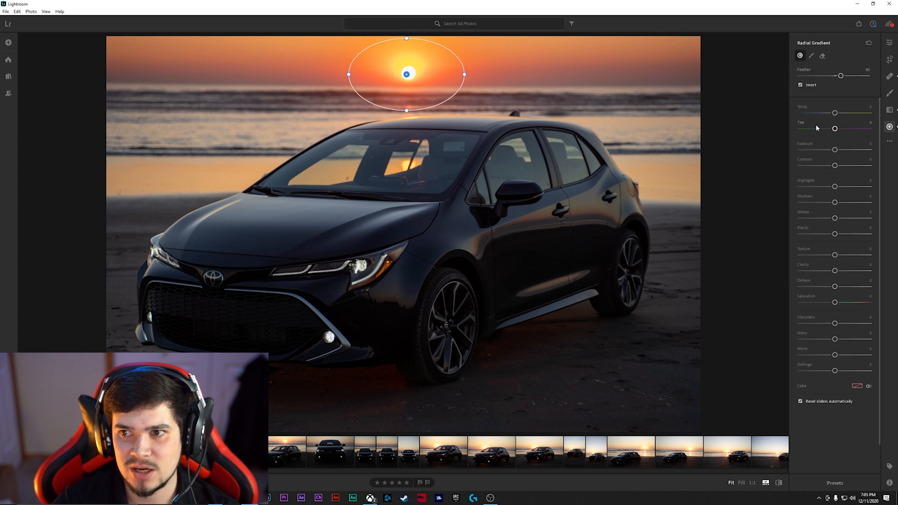
left_click_drag(835, 113, 816, 113)
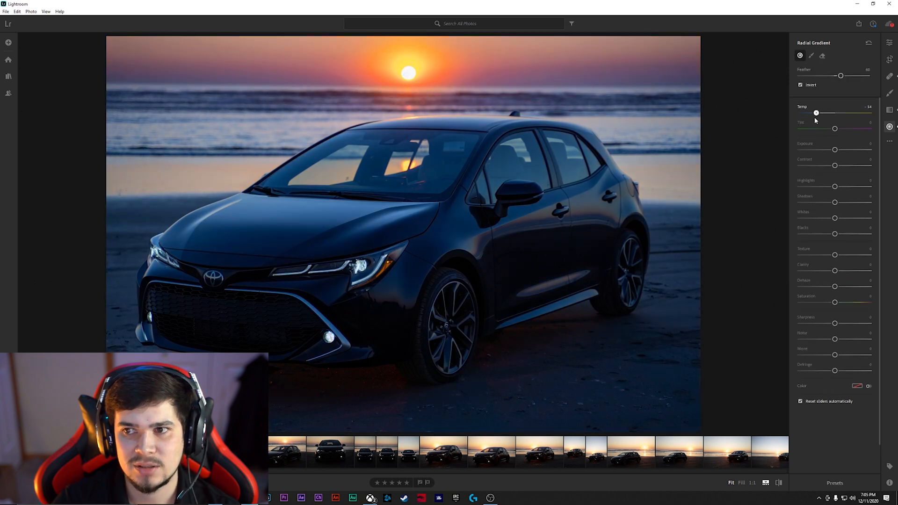
- Turn off Invert for the sun's Radial Gradient, try a Temp of -24, and delete the gradient
left_click(801, 85)
mouse_move(816, 113)
left_mouse_down()
mouse_move(865, 114)
mouse_move(811, 114)
mouse_move(826, 113)
left_mouse_up()
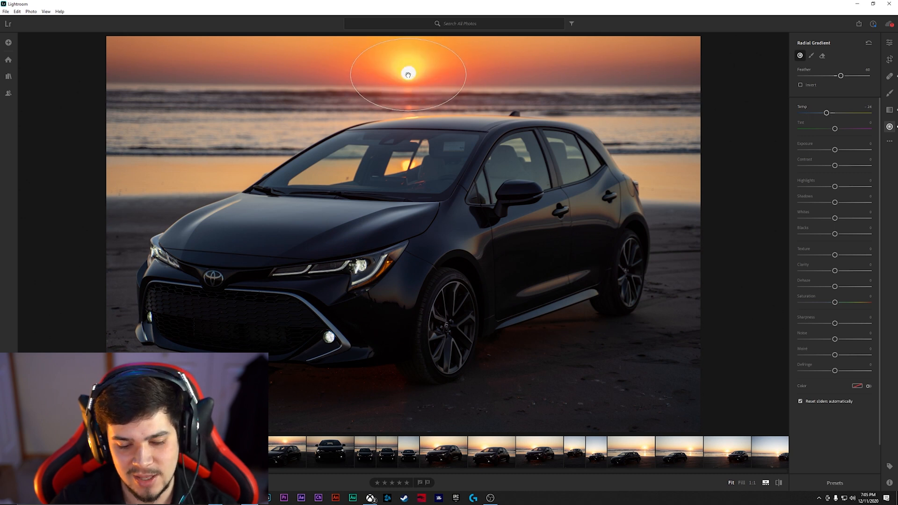
key("Delete")
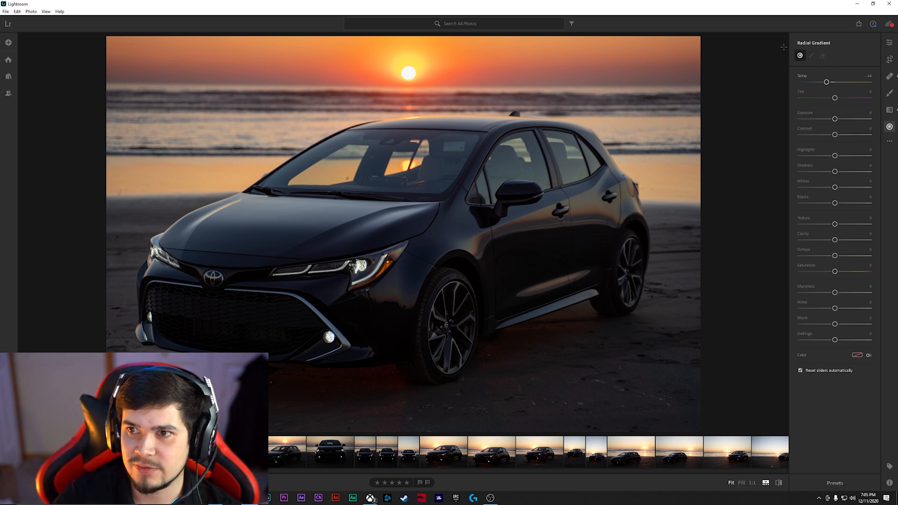
- Return to the global edit settings and compare the edited photo with the original twice
left_click(889, 45)
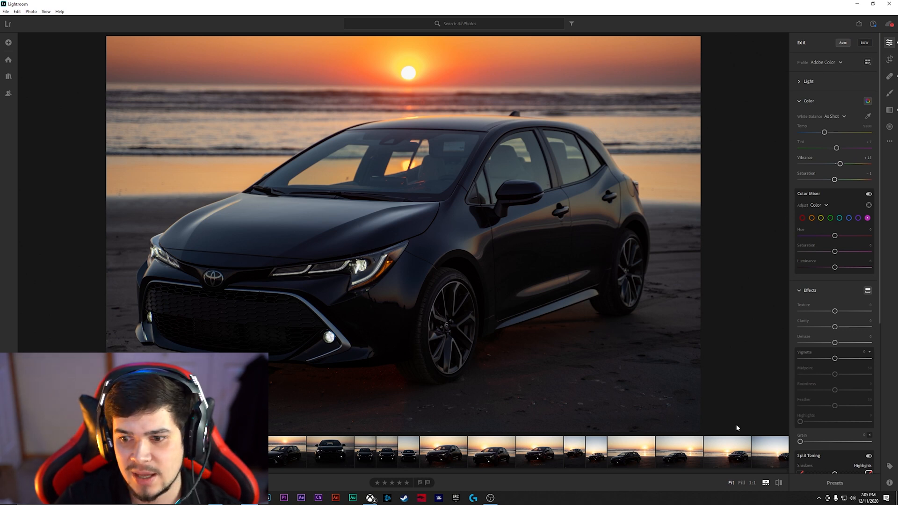
left_click(778, 483)
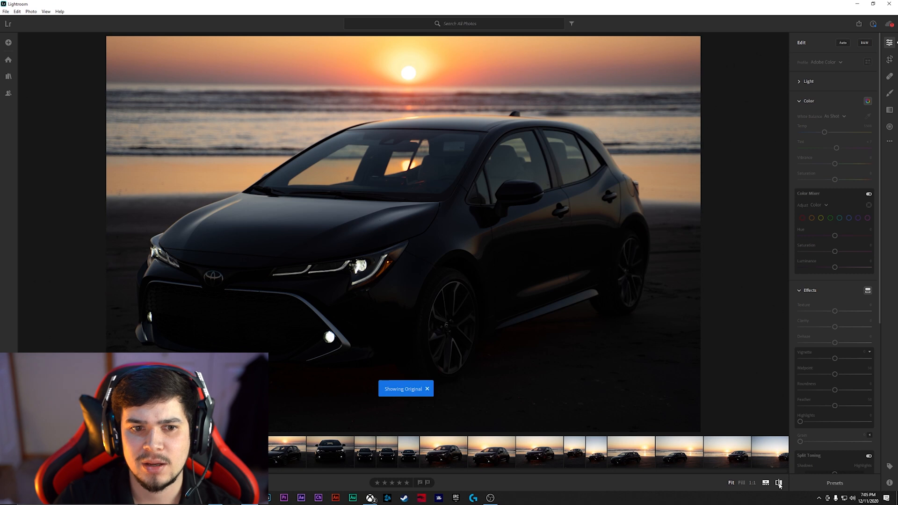
left_click(779, 483)
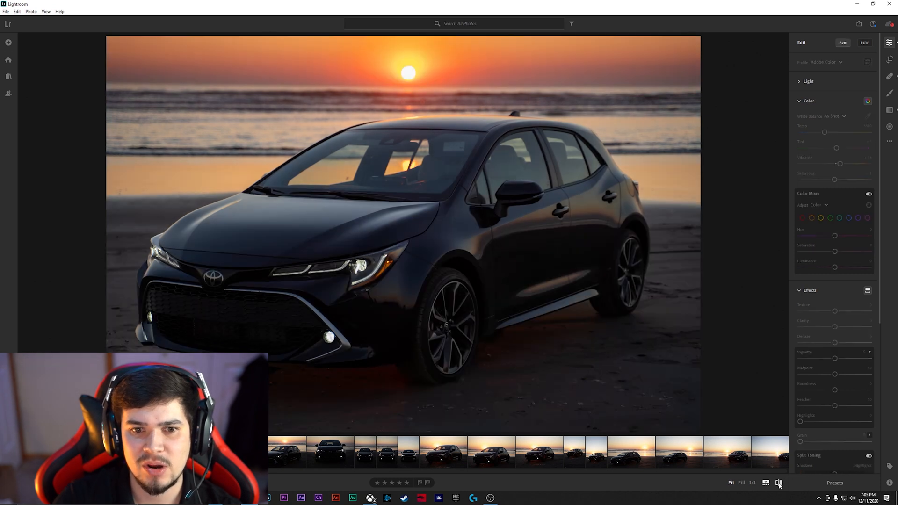
left_click(779, 484)
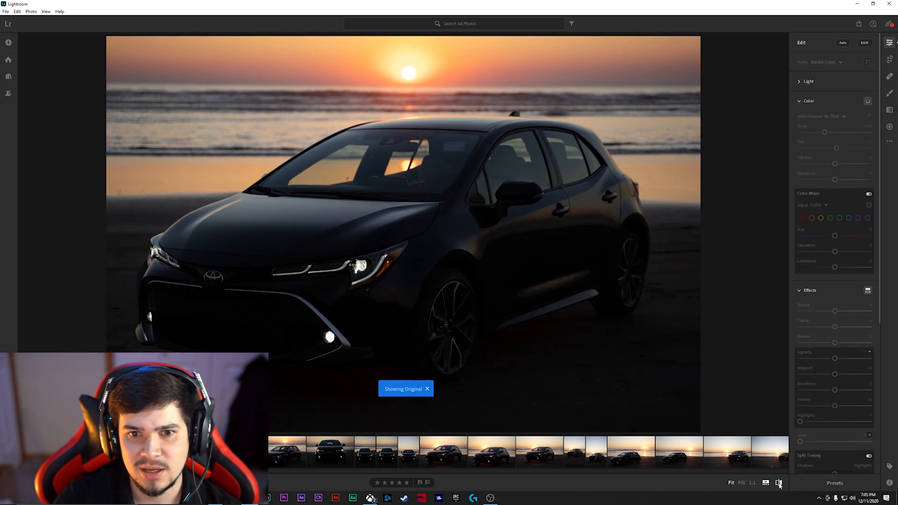
left_click(779, 483)
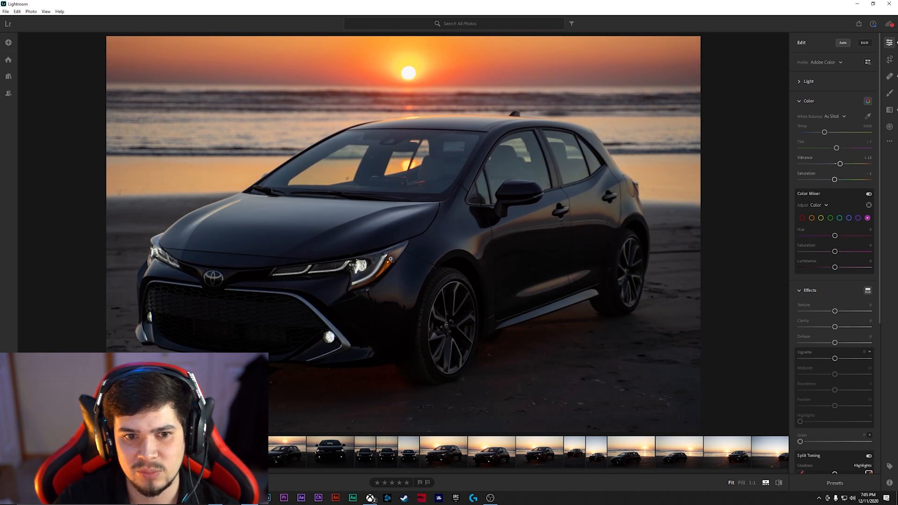
- Inspect the car's hood, headlights and grille at 1:1, and return to the full photo
left_click(391, 258)
left_click_drag(264, 269, 568, 218)
left_click_drag(240, 212, 472, 186)
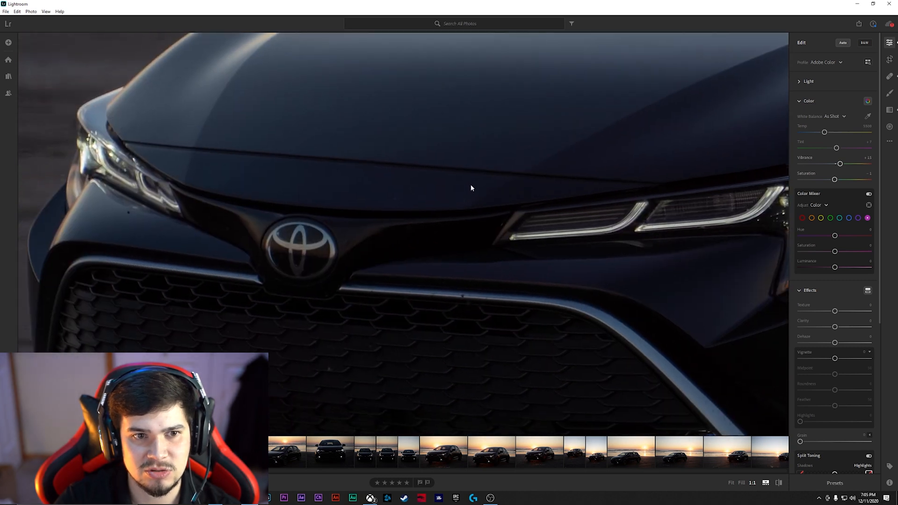
left_click(471, 186)
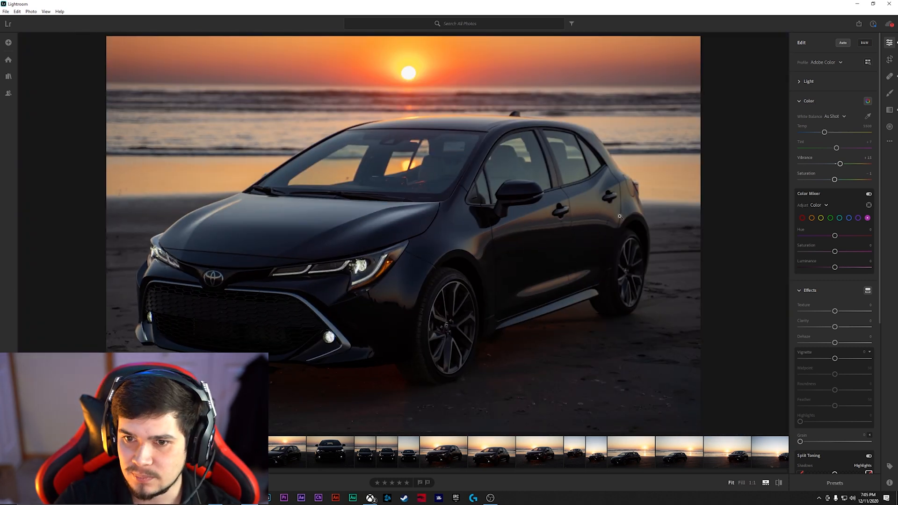
left_click(391, 256)
left_click(517, 230)
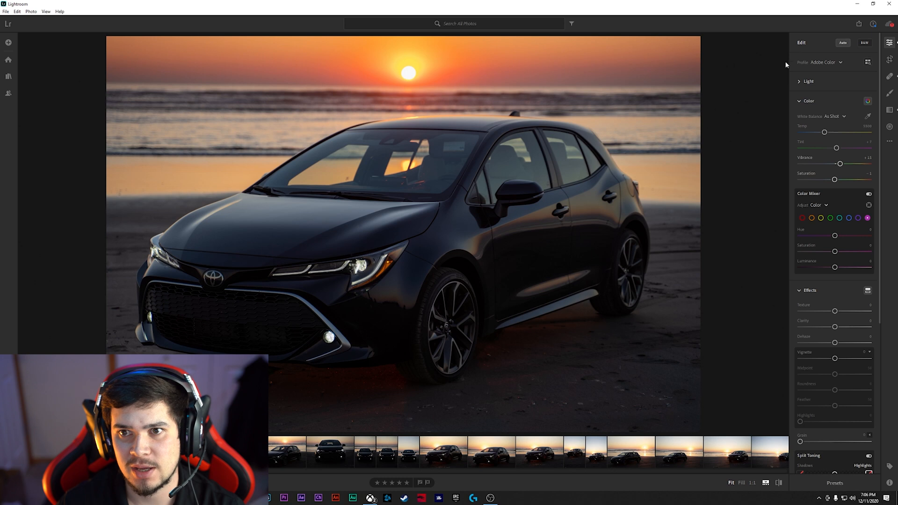
- Export the photo as a full-size JPG at 100% quality with all metadata into the t2e folder on the Desktop
left_click(859, 24)
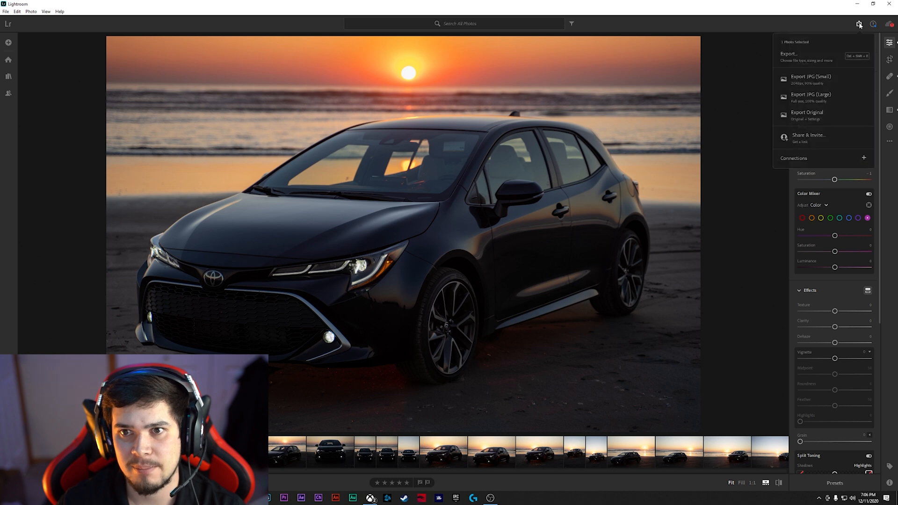
left_click(816, 57)
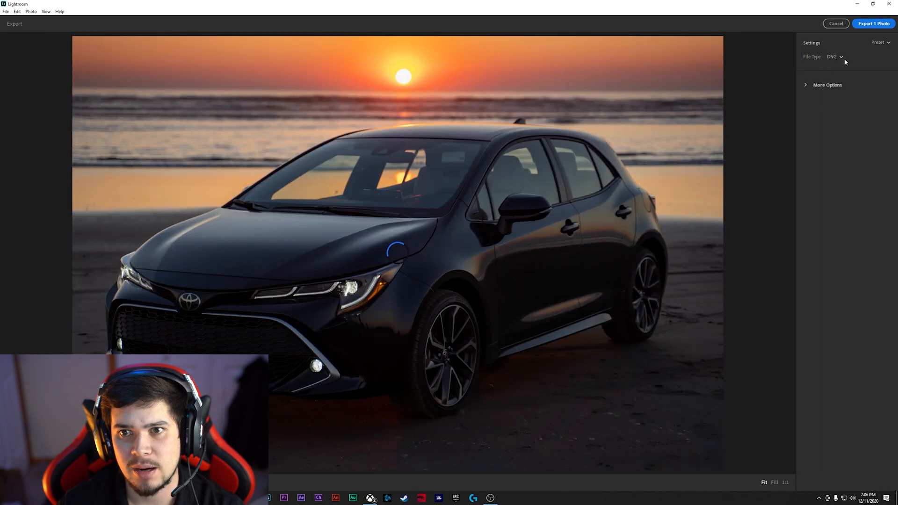
left_click(837, 56)
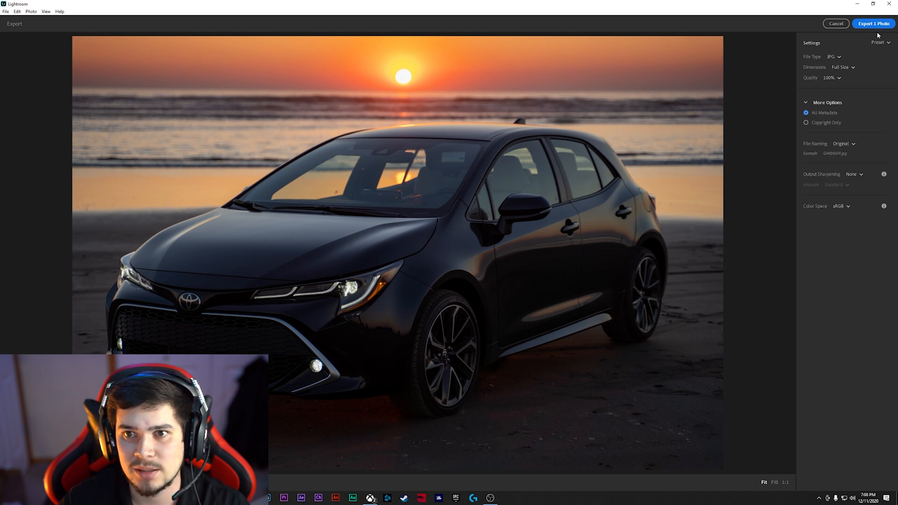
left_click(873, 24)
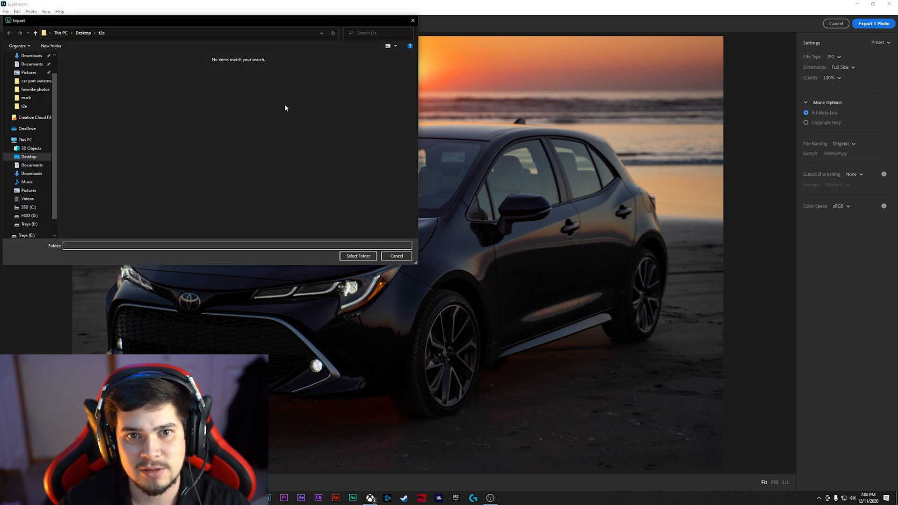
left_click(359, 257)
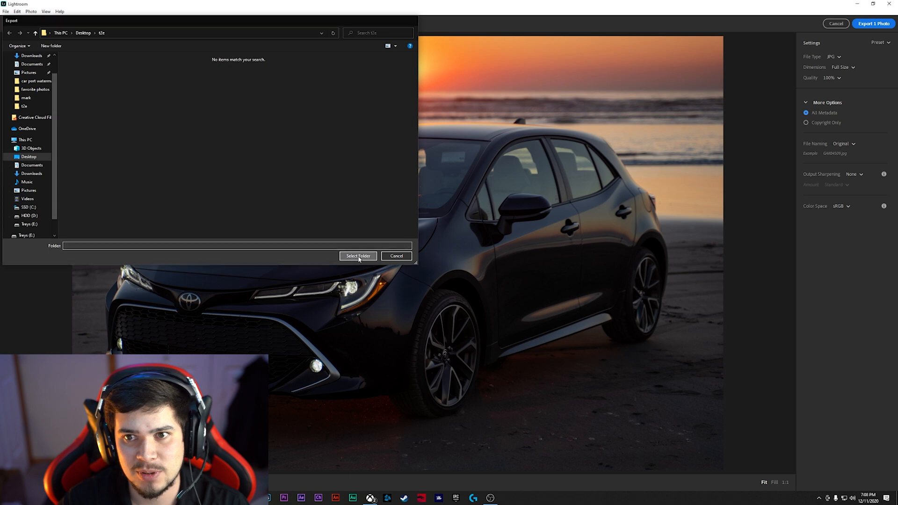